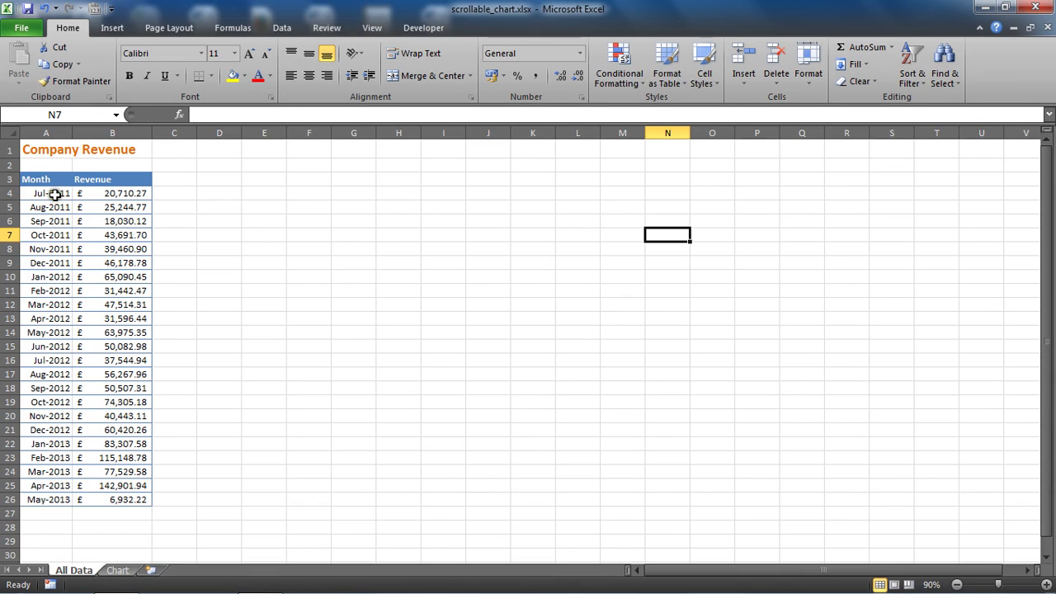
Step: Review the All Data Month and Revenue table and the totals of revenue values B4:B26
drag(49, 179, 111, 499)
click(193, 416)
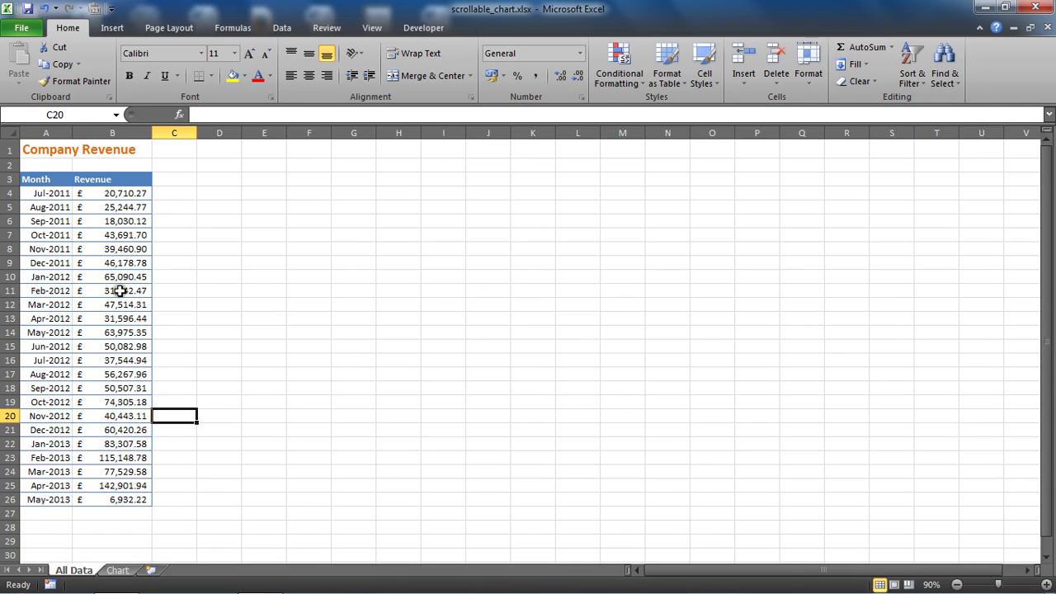
drag(79, 195, 100, 500)
click(193, 391)
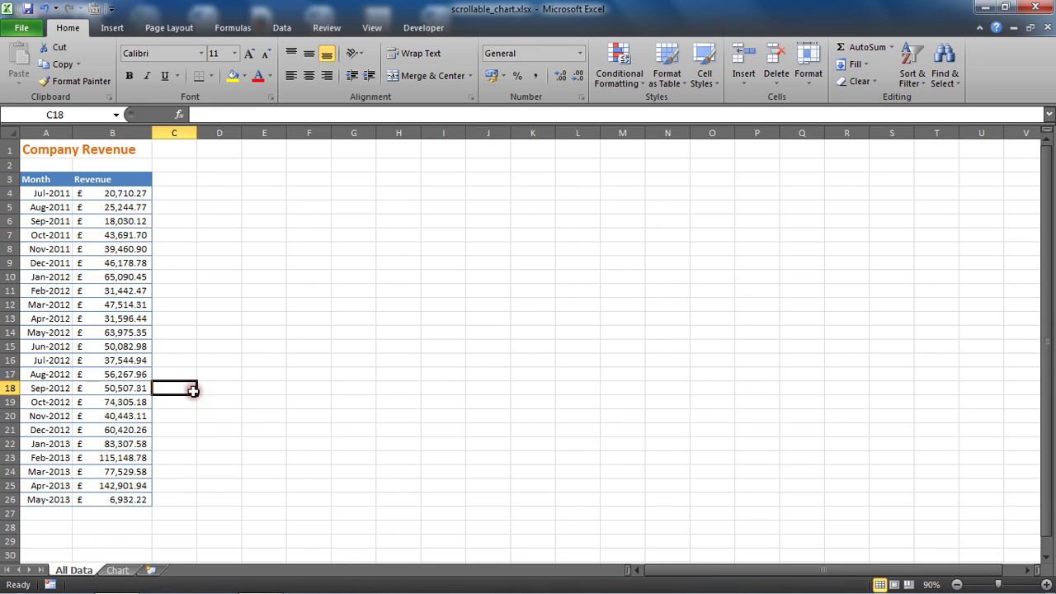
click(114, 194)
drag(114, 193, 110, 499)
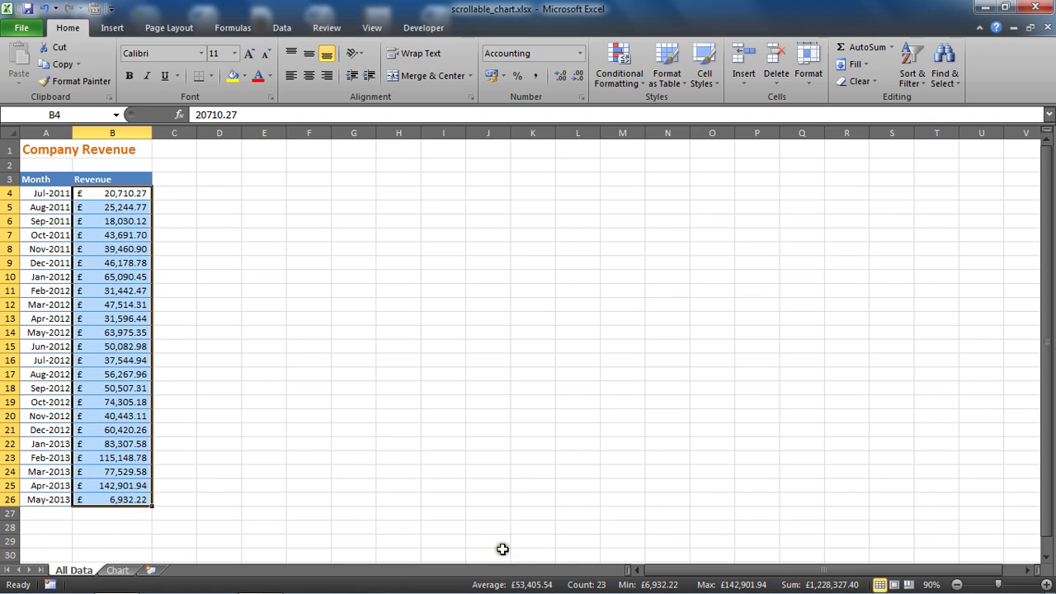
click(214, 300)
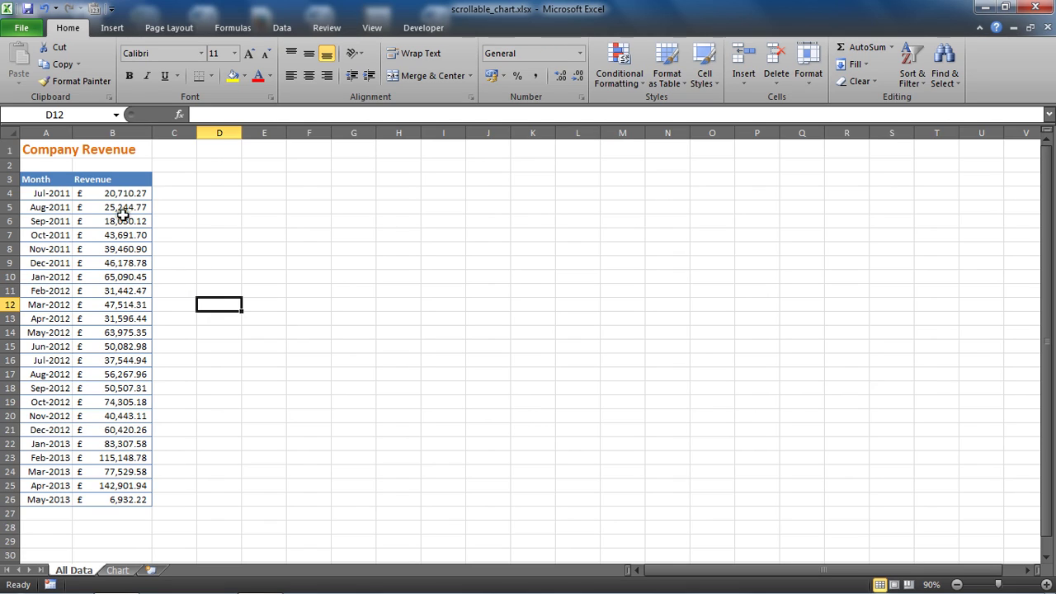
drag(49, 178, 141, 502)
click(220, 466)
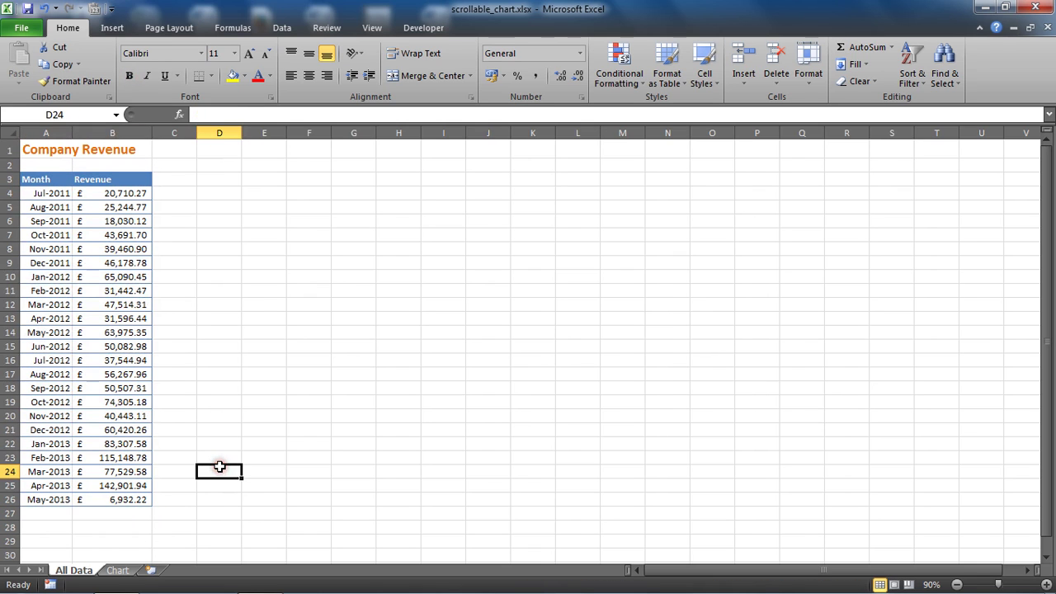
Step: On the Chart sheet, mark the five-row area A4:B8 under the Month and Revenue headings
click(124, 569)
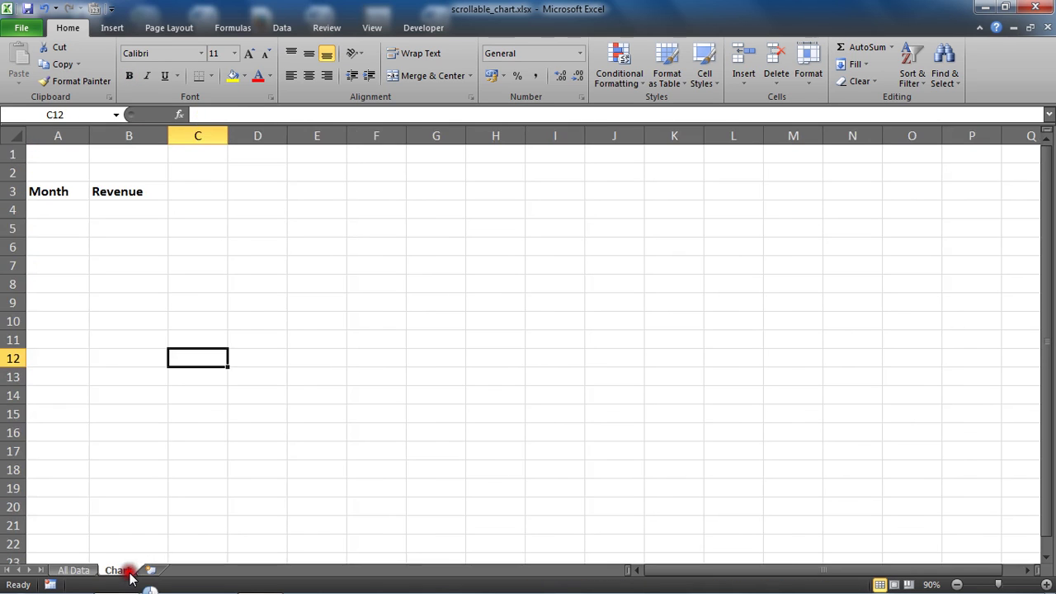
click(290, 297)
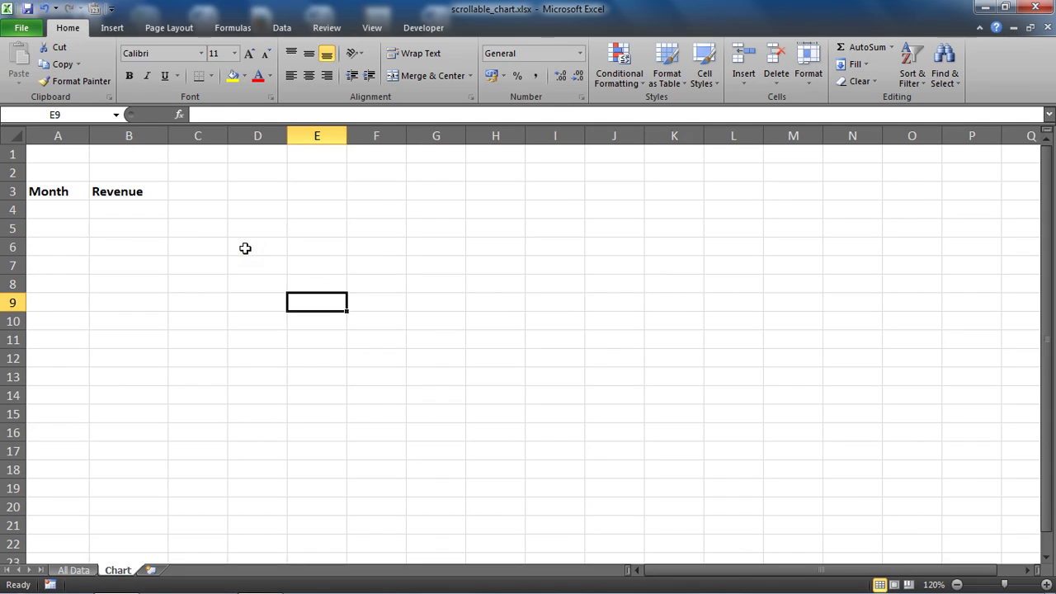
click(64, 208)
drag(64, 208, 121, 288)
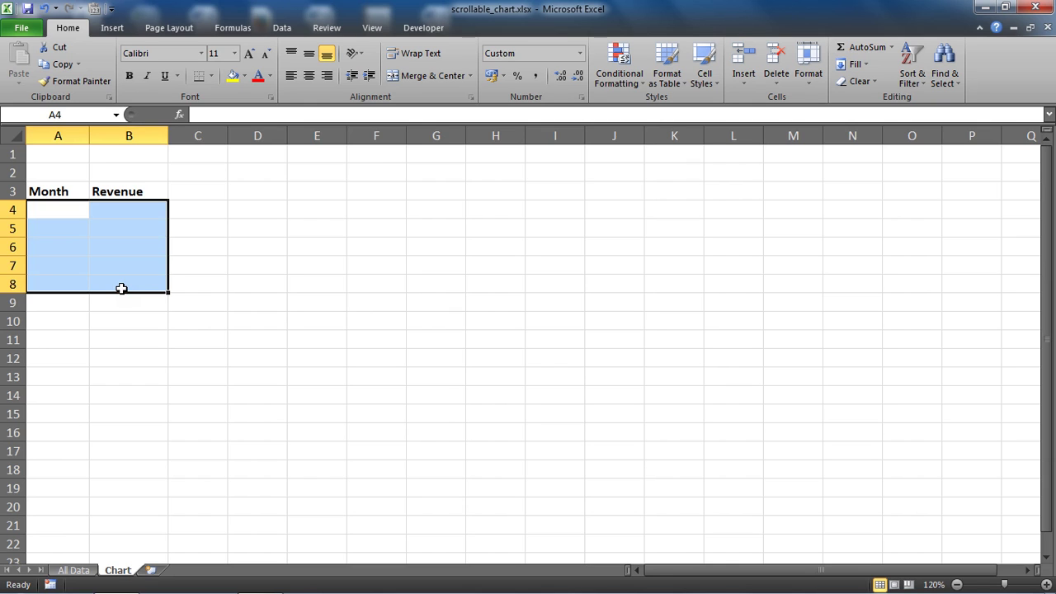
click(79, 570)
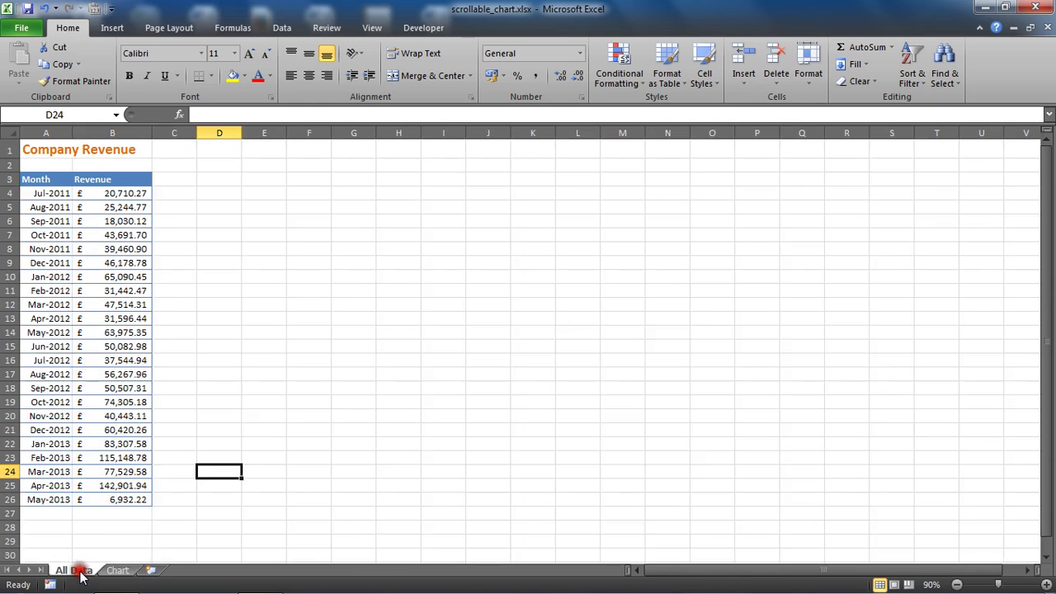
click(122, 570)
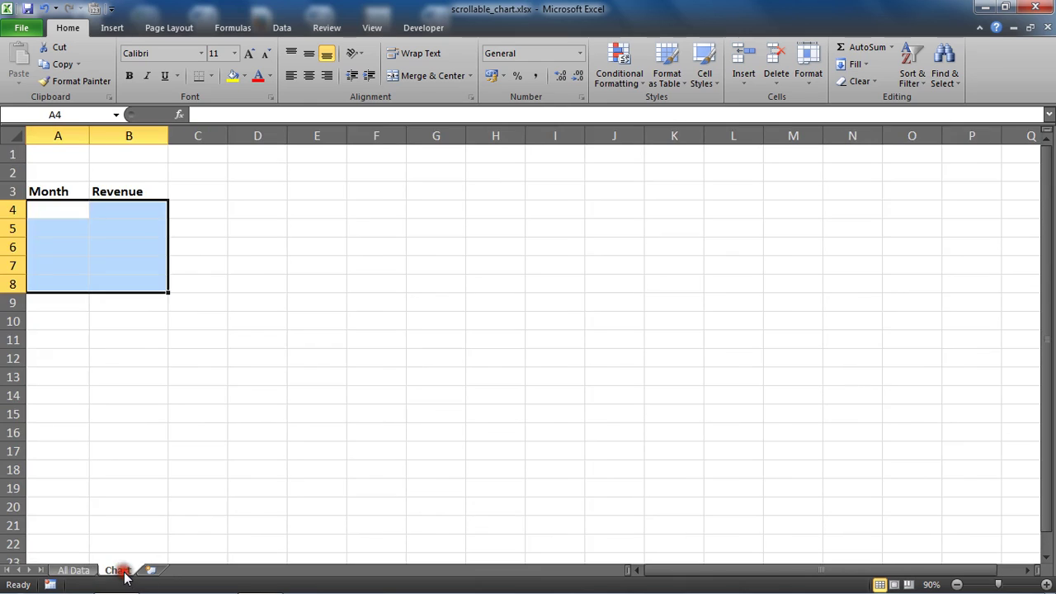
click(65, 245)
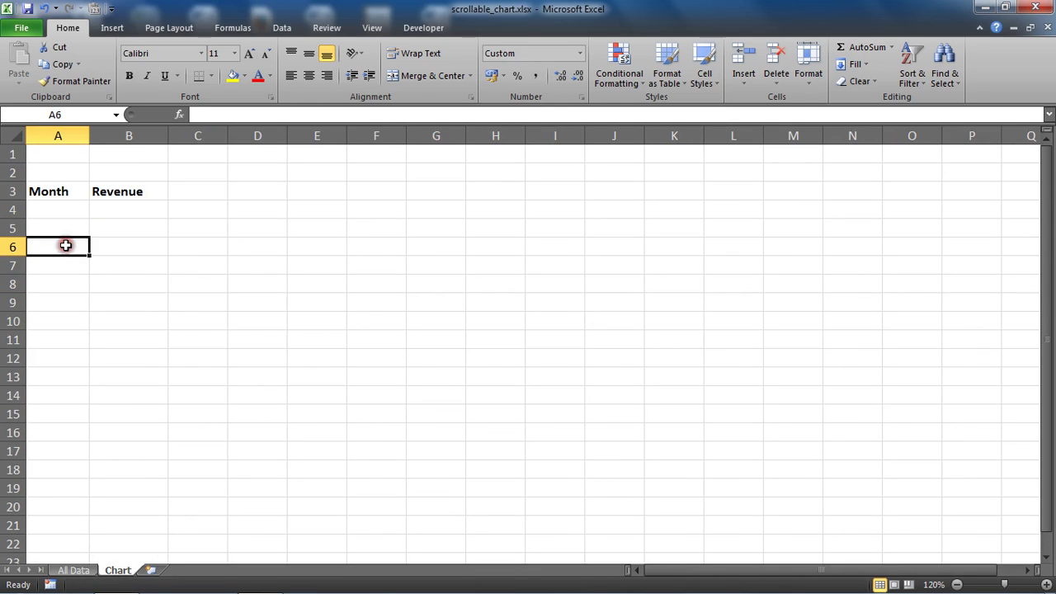
click(175, 257)
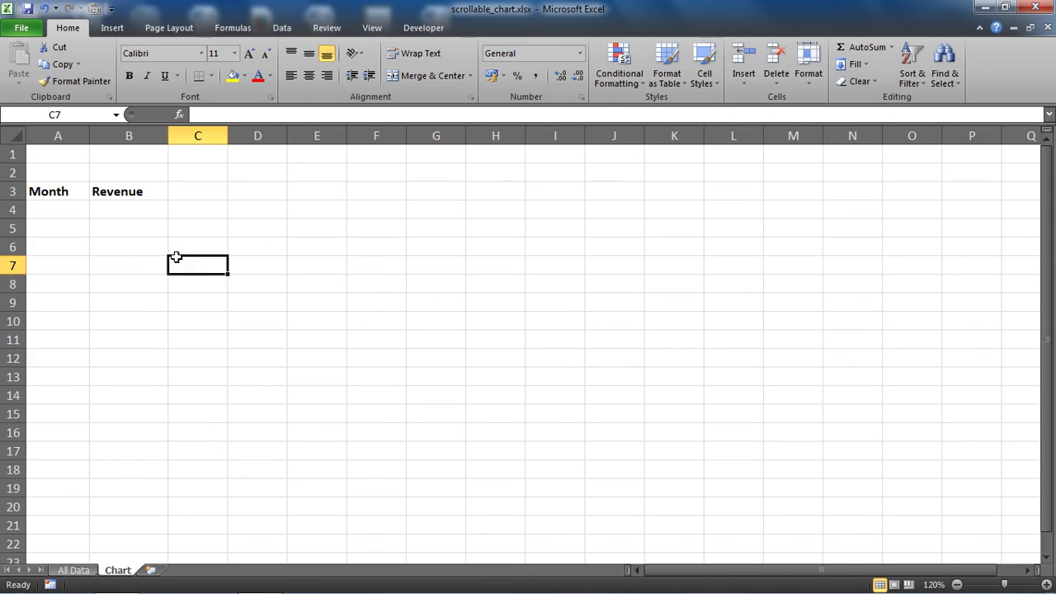
Step: Enter the position value 1 in cell A2 of the Chart sheet
click(82, 171)
text(1)
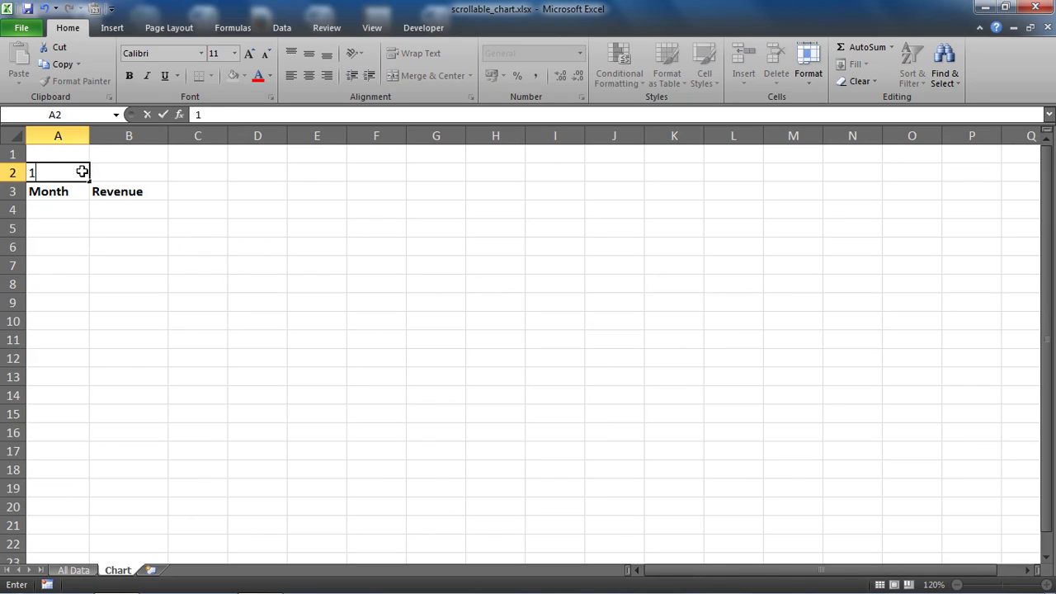
key(Return)
click(115, 212)
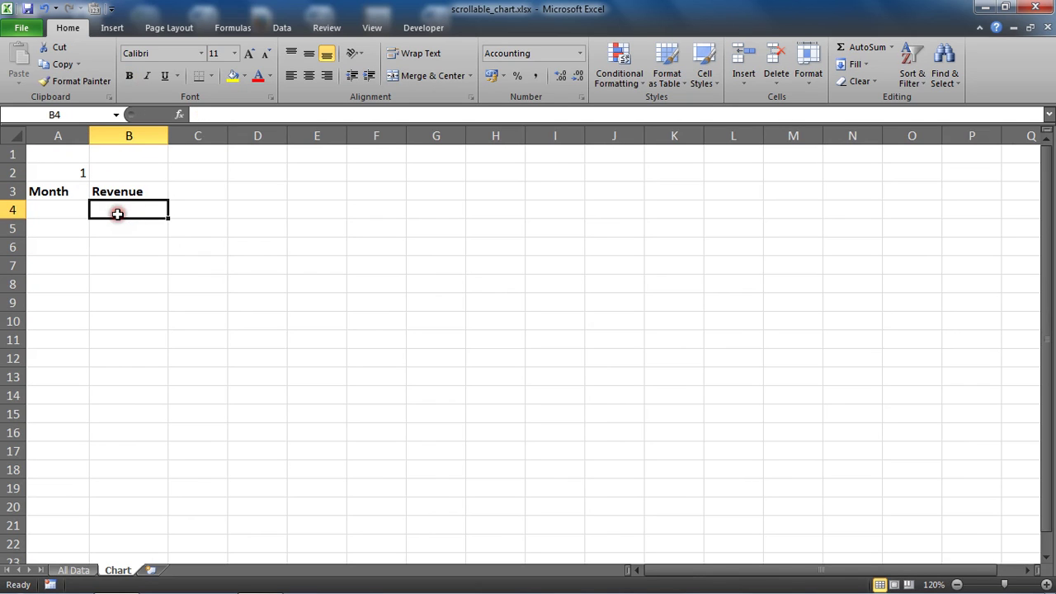
click(55, 171)
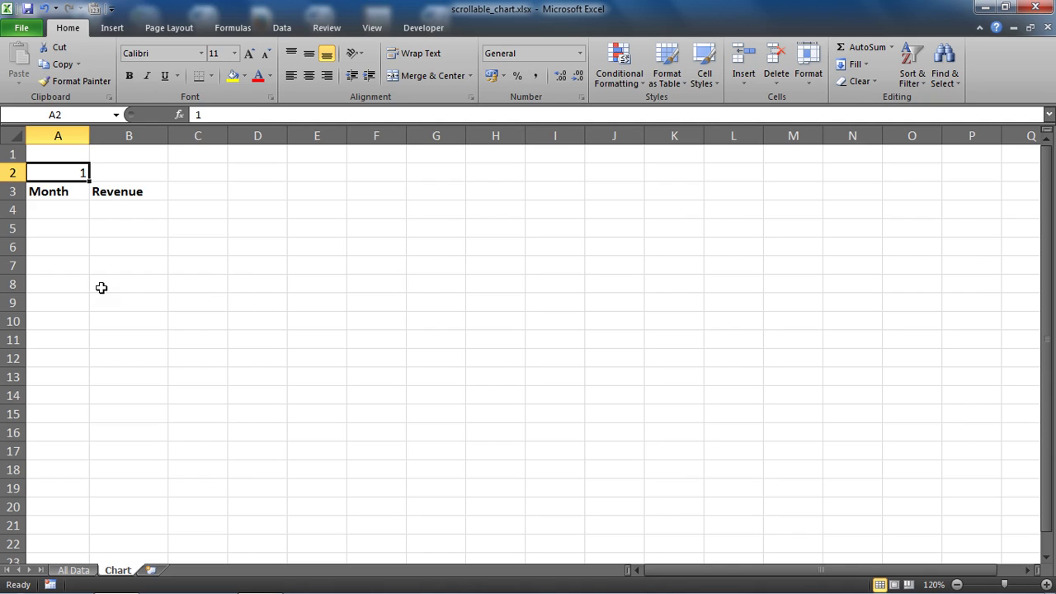
Step: Try the values 2, 3, 4 and 5 in cell A2 in turn
text(2)
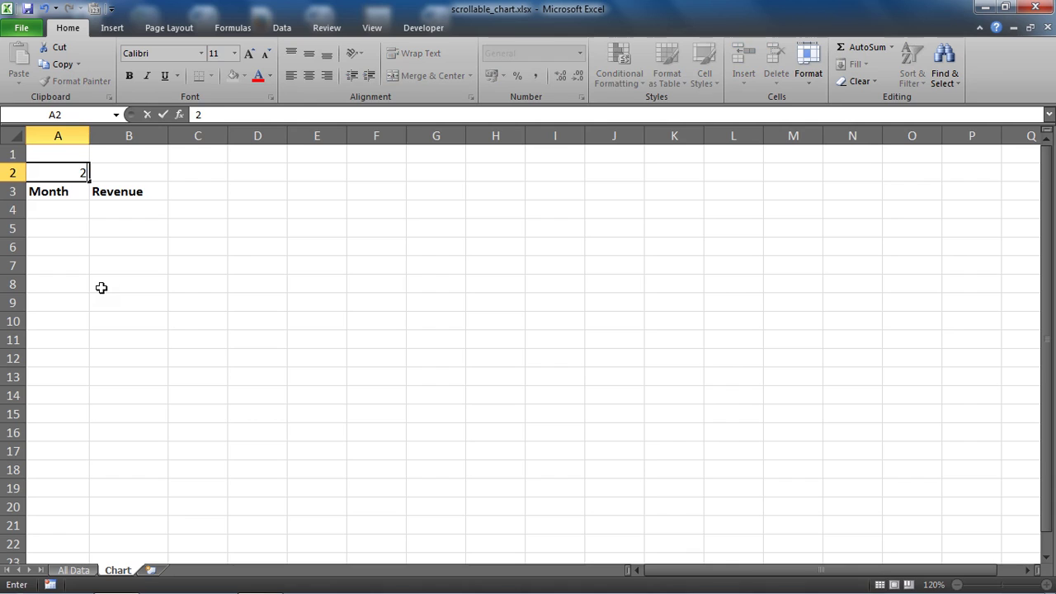
key(Return)
key(Up)
text(3)
key(Return)
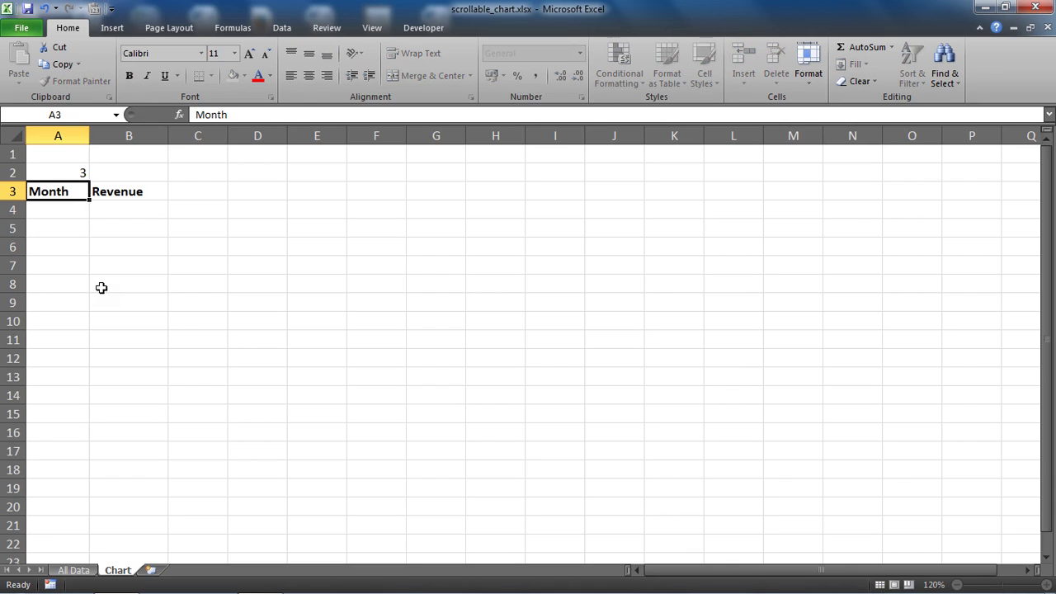
key(Up)
text(4)
key(Return)
key(Up)
text(5)
key(Return)
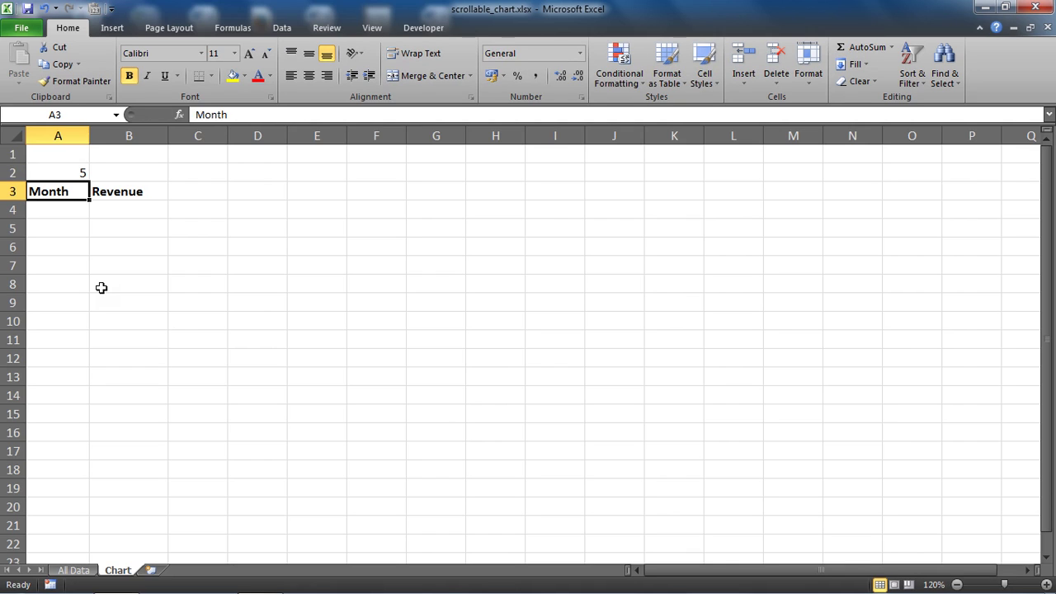
Step: Reset A2 to 1 and move down toward A4 for the formula
key(Up)
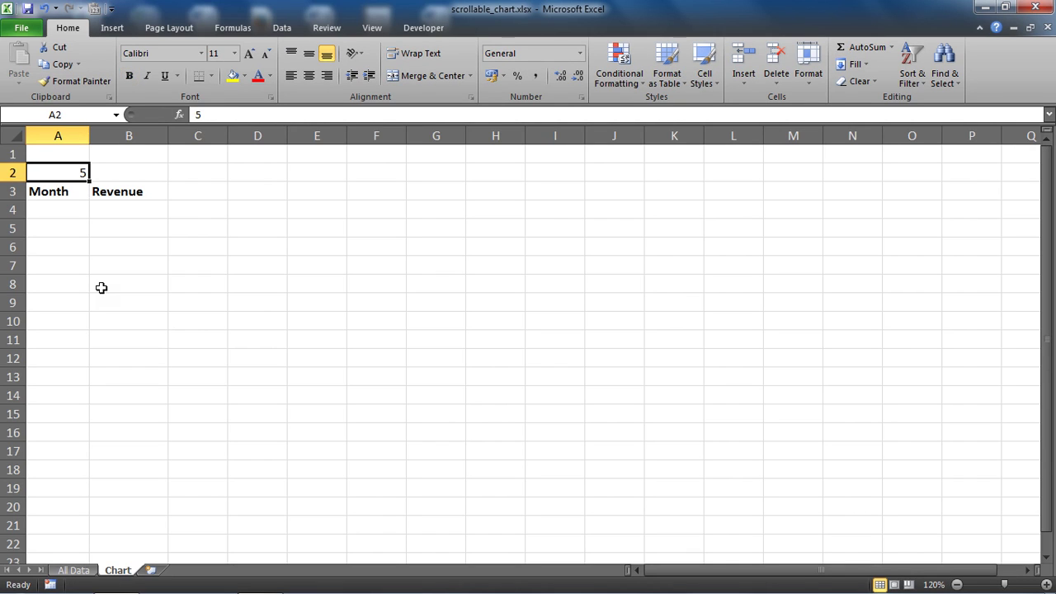
text(1)
key(Return)
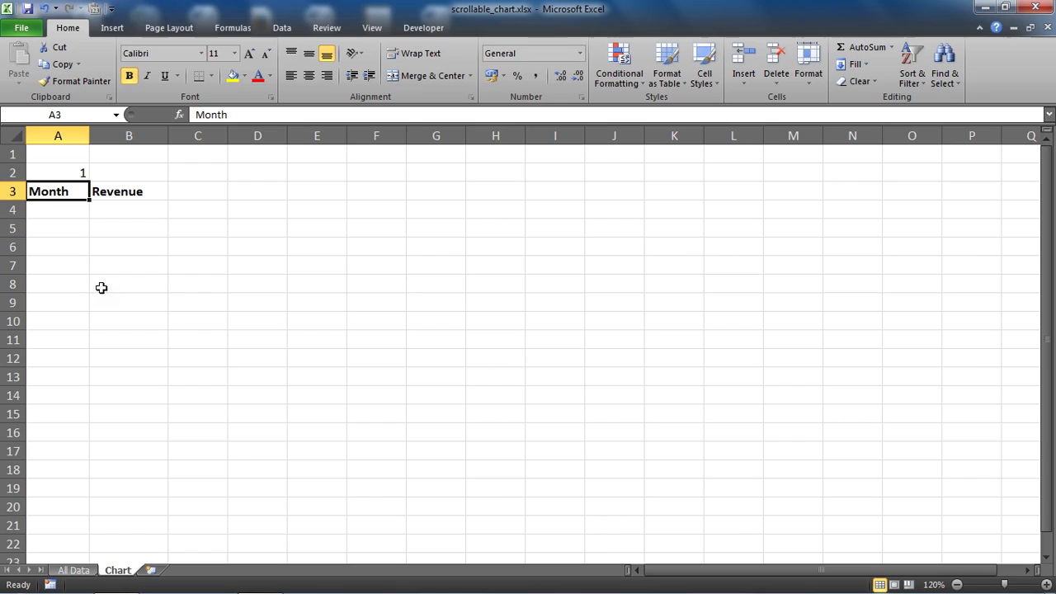
key(Down)
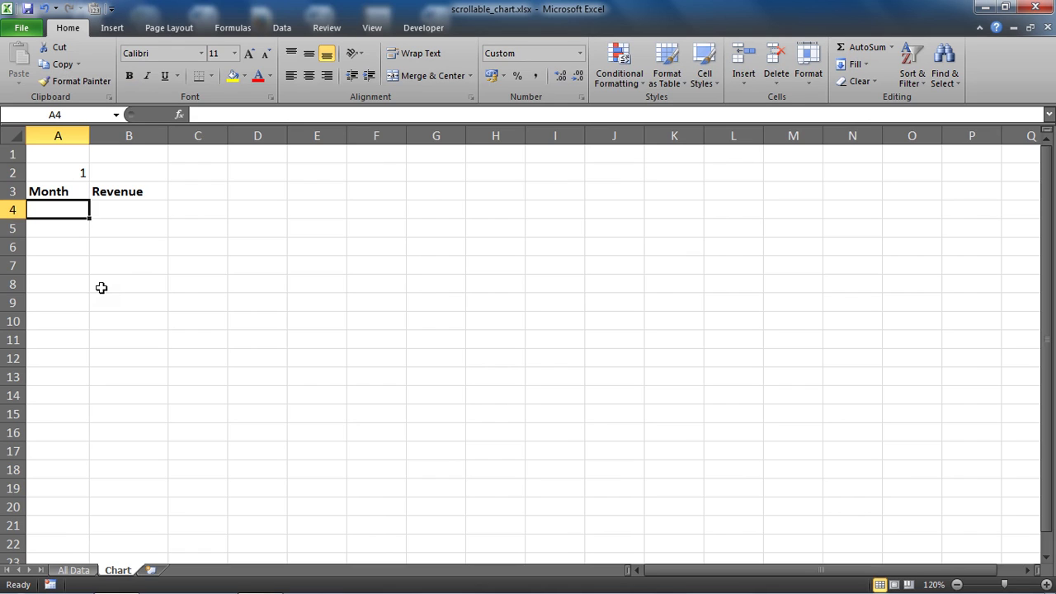
Step: Type =index( in cell A4 to open the INDEX formula
text(=index)
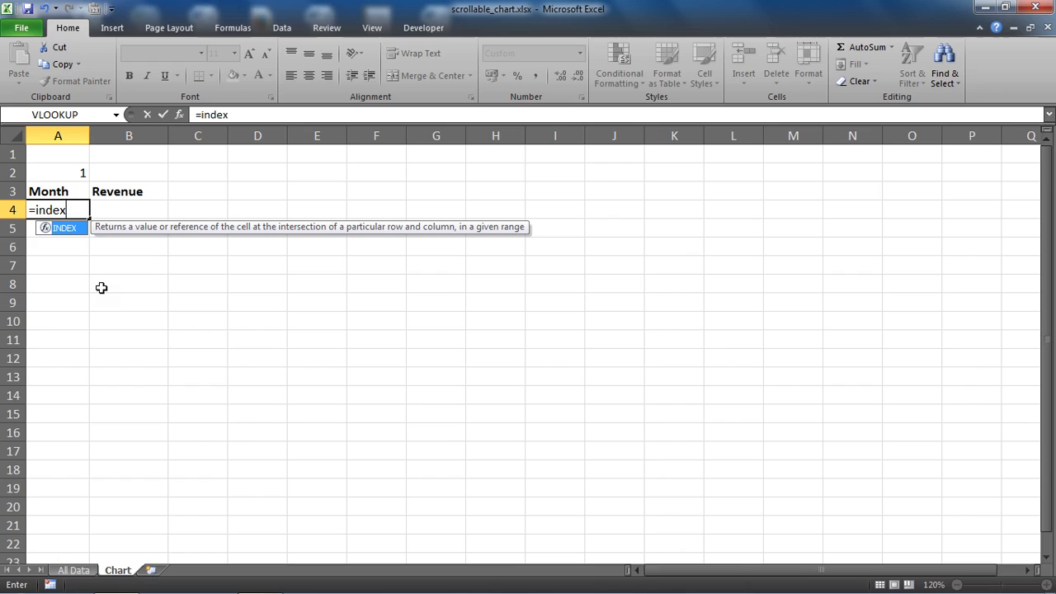
text(()
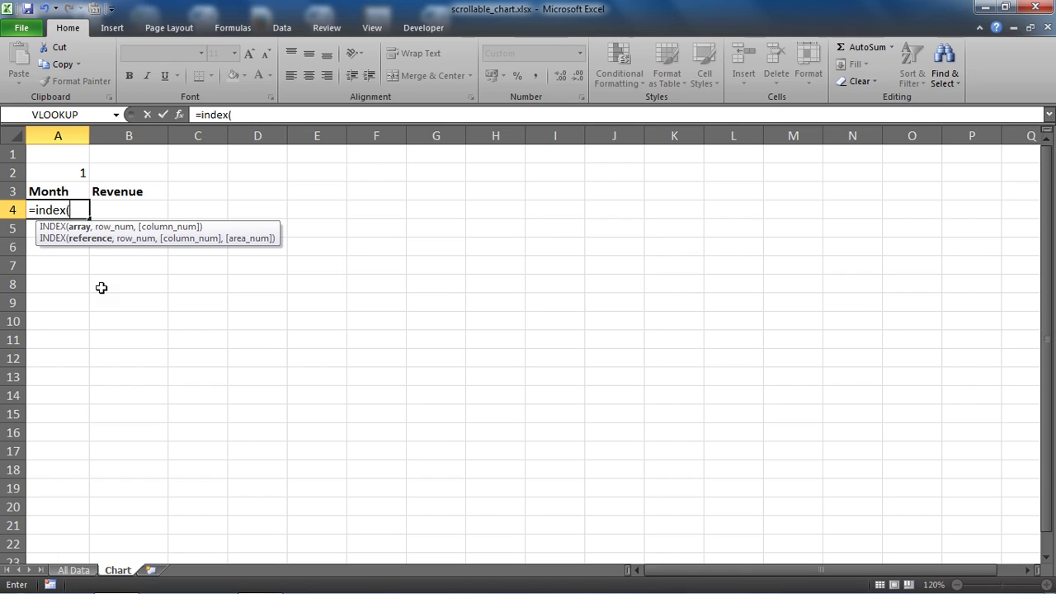
Step: Use All Data A4:A26 as the INDEX array, written as $A4:$A$26, followed by a comma
click(77, 570)
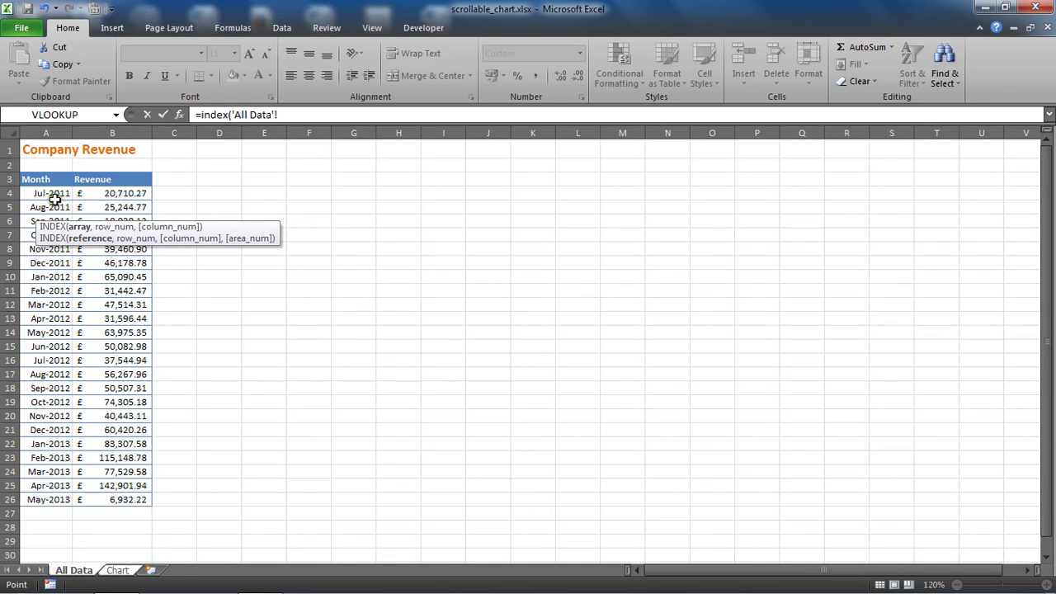
drag(53, 196, 51, 499)
key(F4)
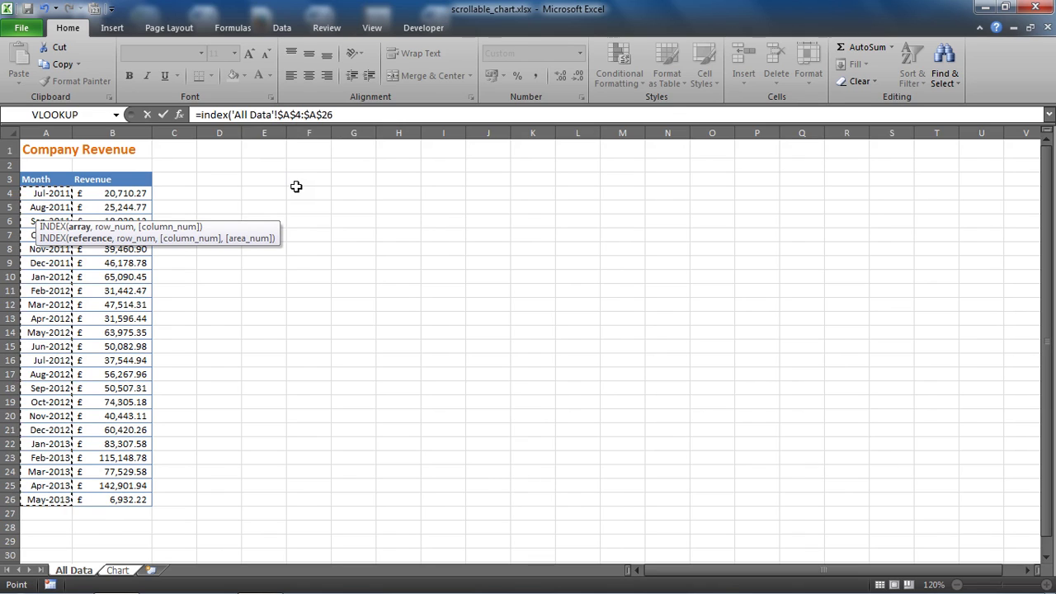
click(295, 114)
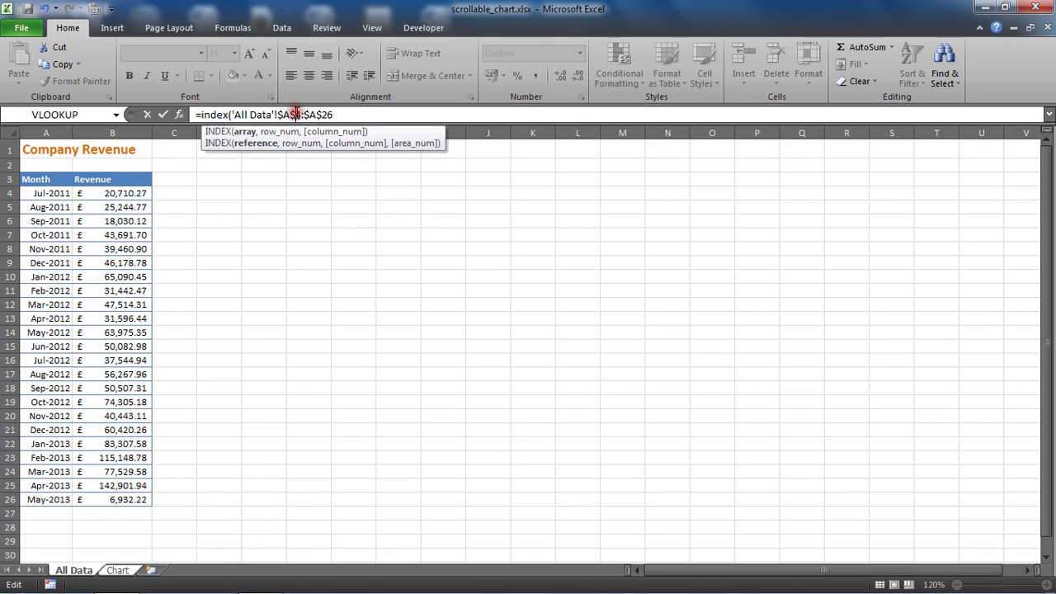
key(BackSpace)
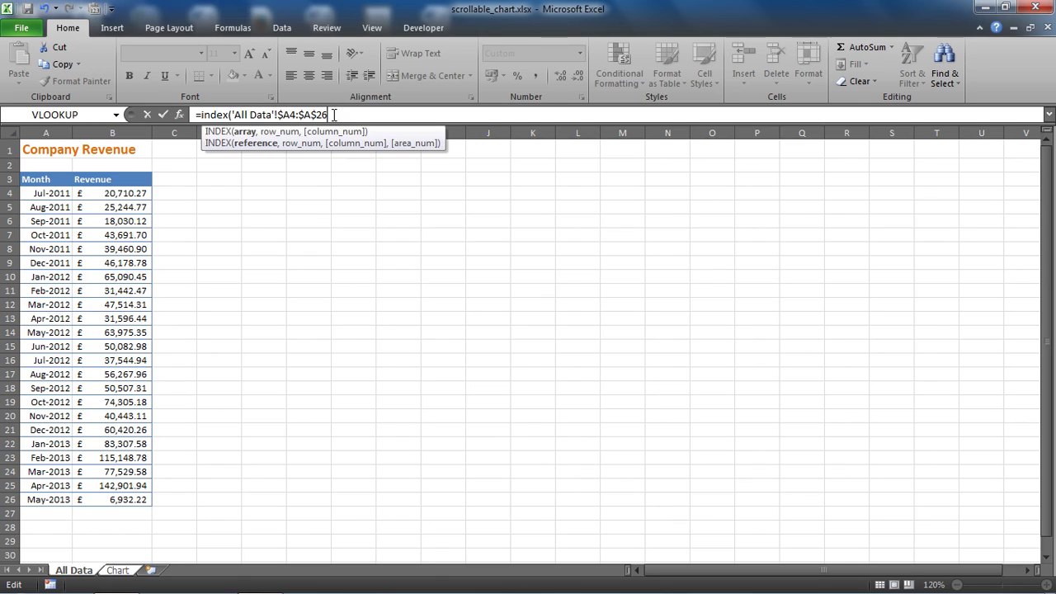
text(,)
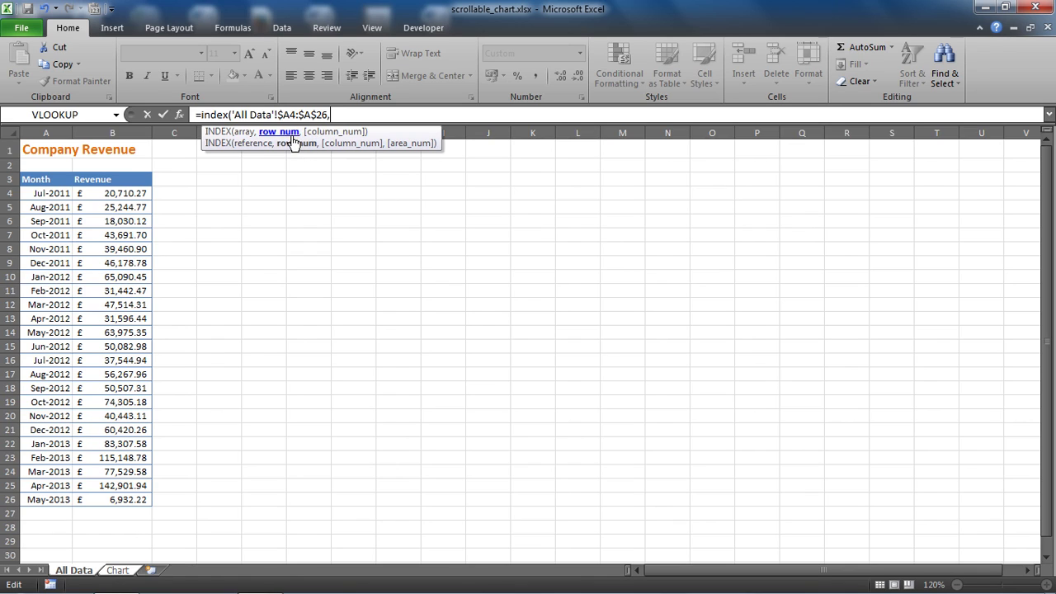
Step: Finish the formula with Chart!$A$2 as the row number so A4 shows Jul 2011
click(118, 571)
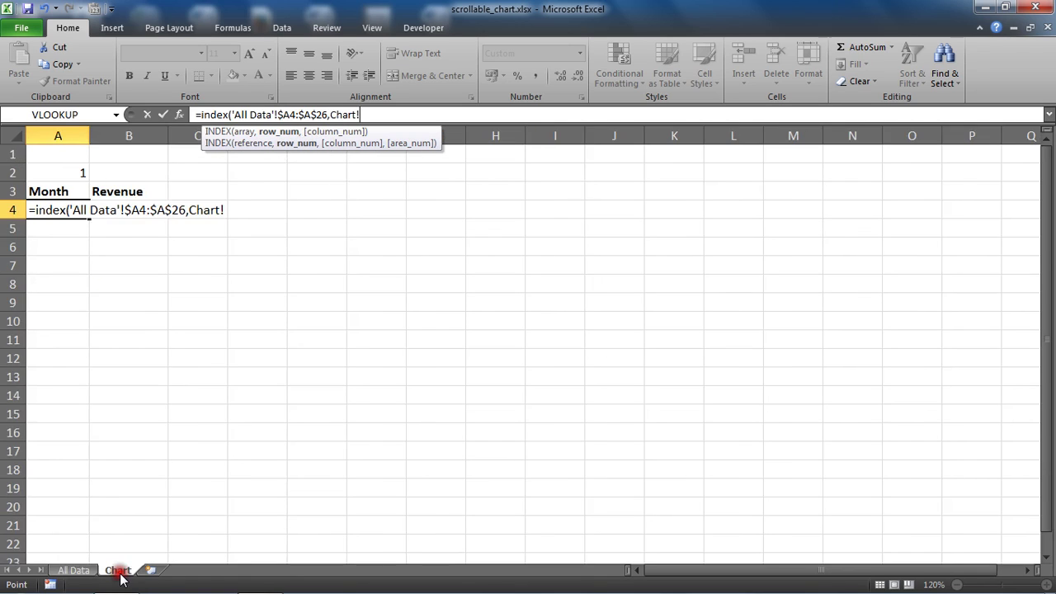
click(59, 173)
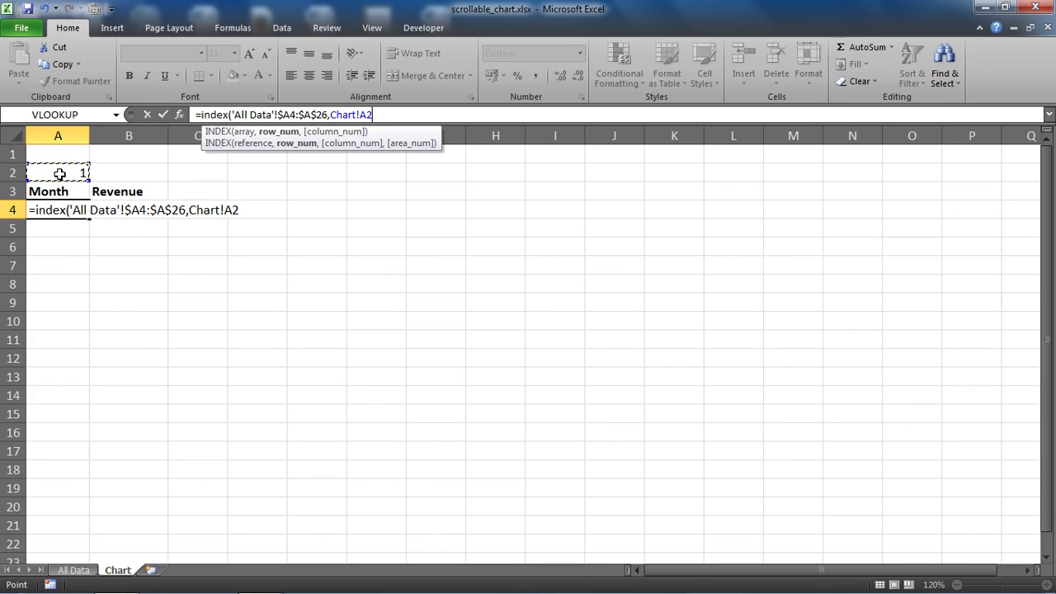
key(F4)
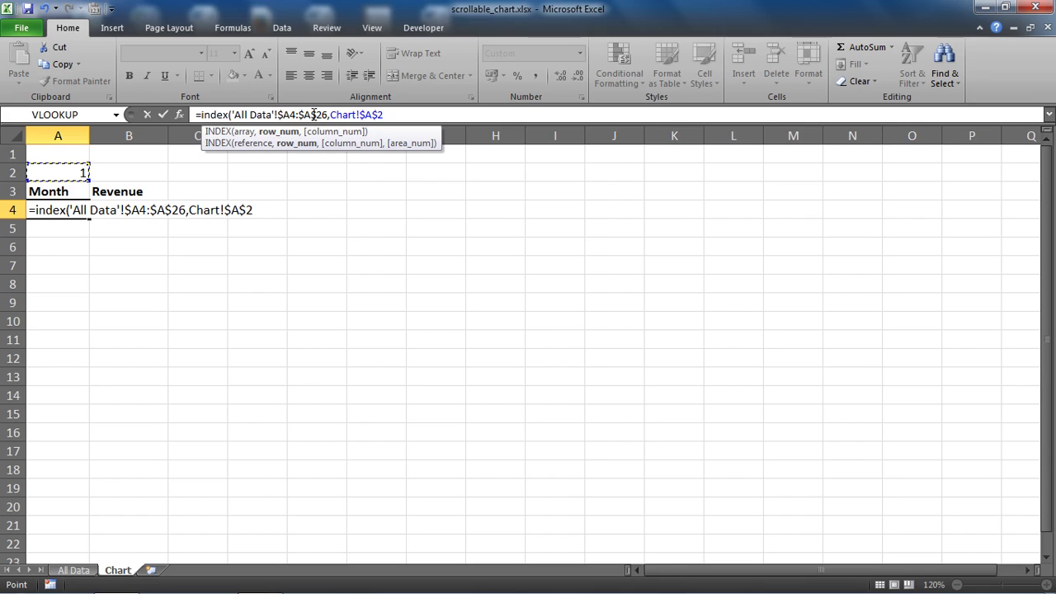
text())
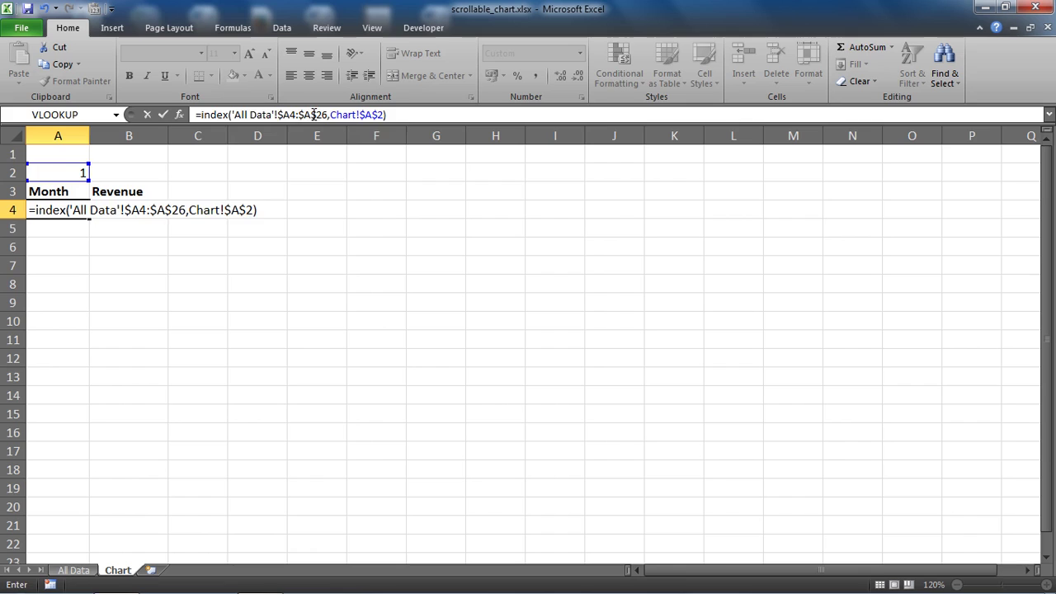
key(Return)
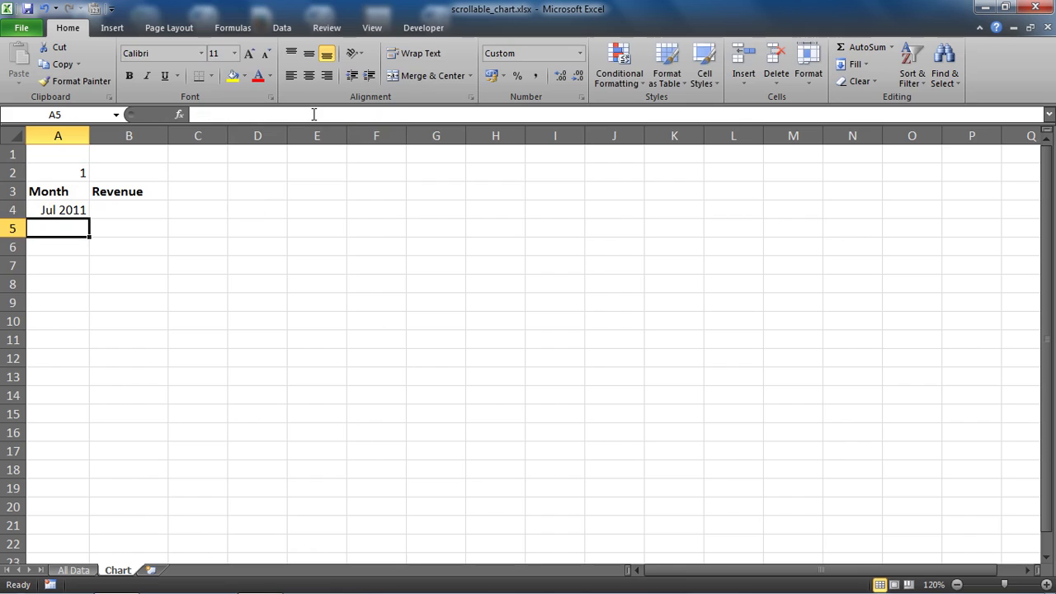
Step: Fill the A4 month formula down to A8, listing Jul 2011 through Nov 2011
click(48, 206)
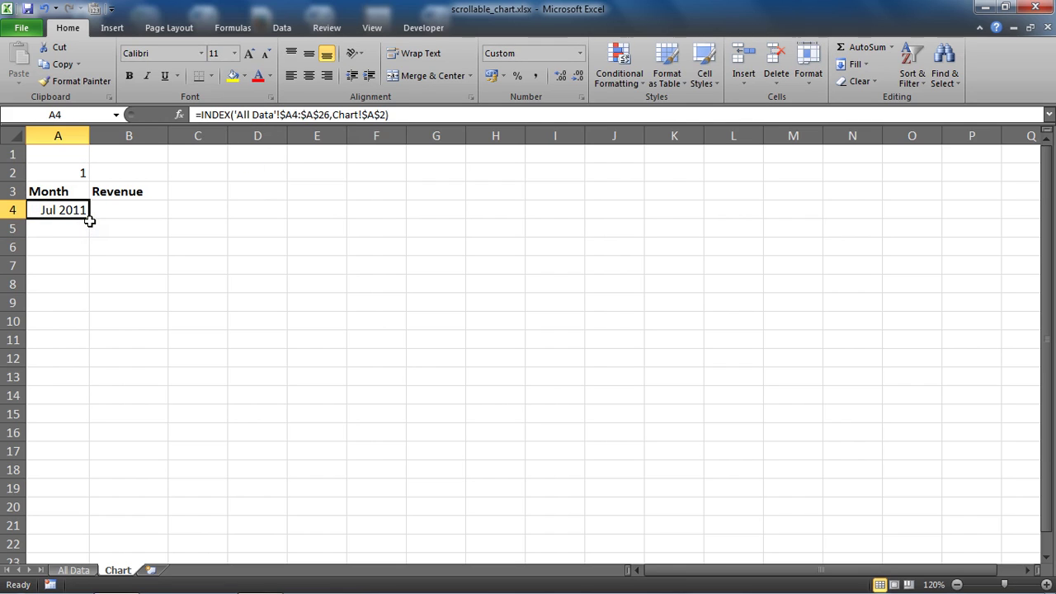
drag(89, 220, 91, 285)
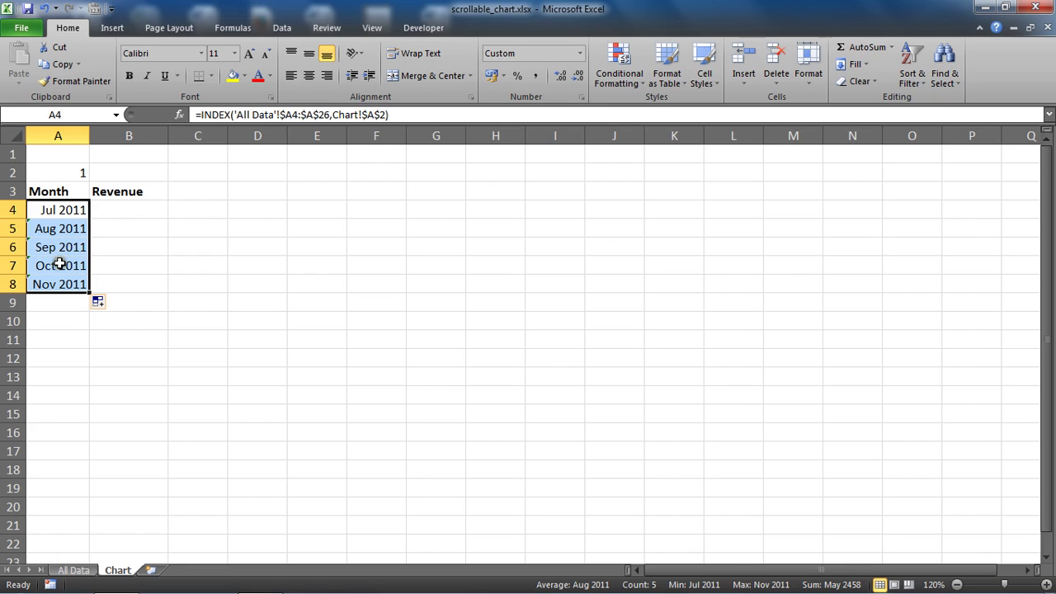
click(87, 570)
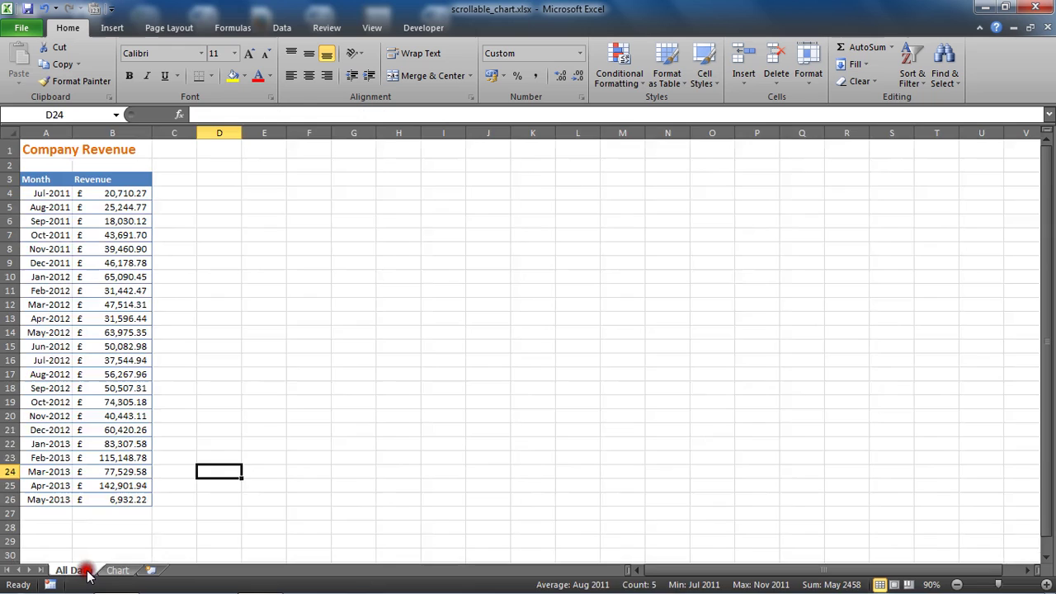
click(116, 570)
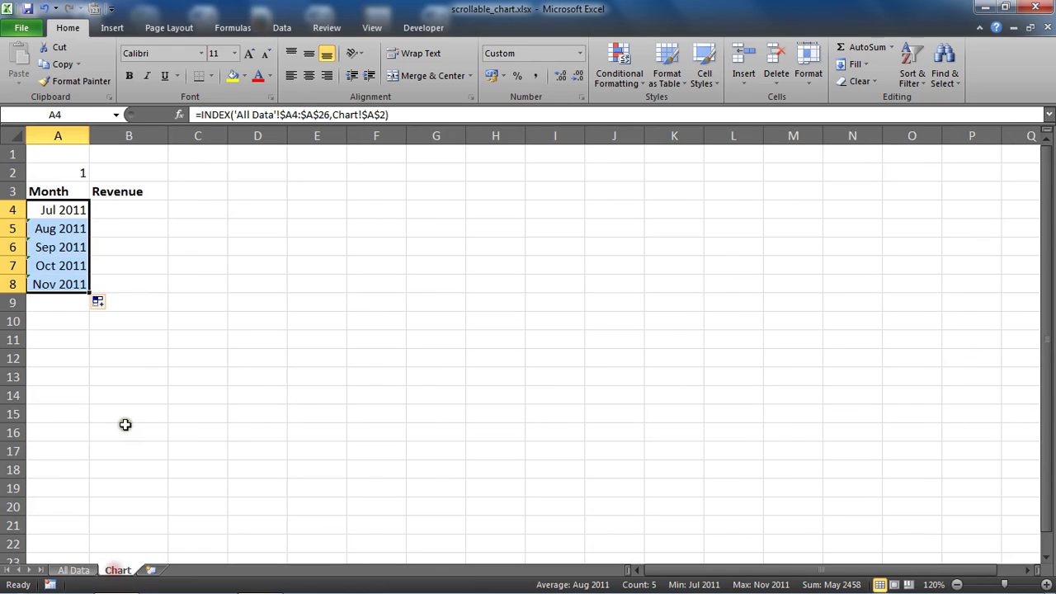
click(130, 353)
click(47, 164)
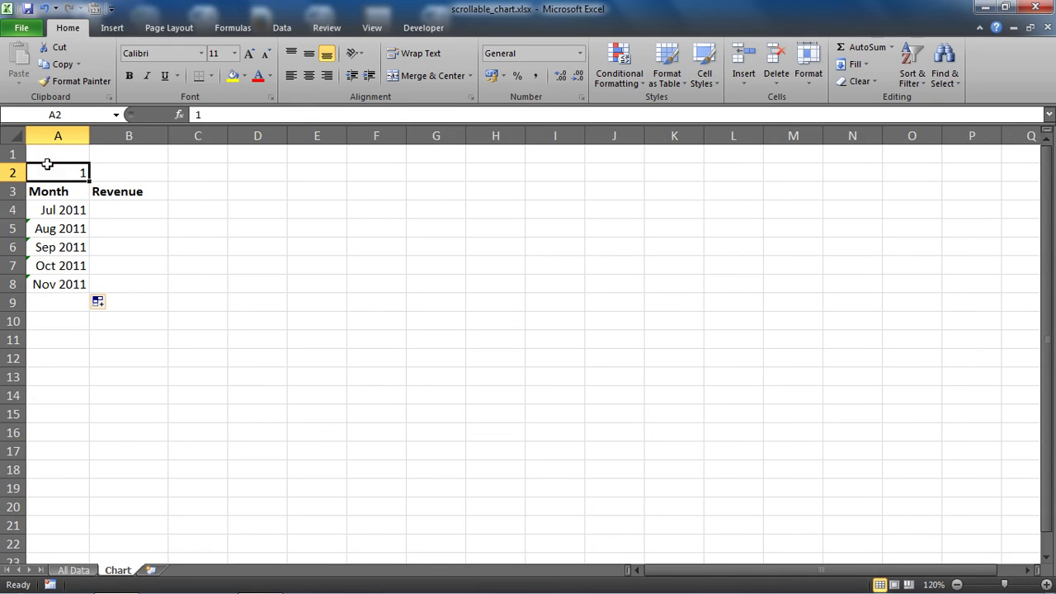
text(3)
key(Return)
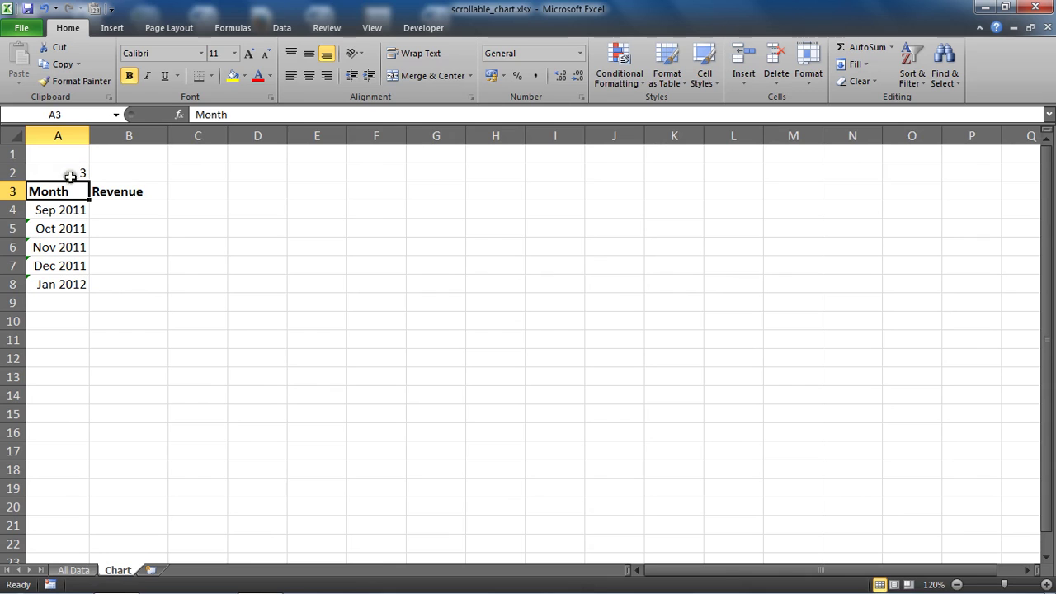
click(74, 570)
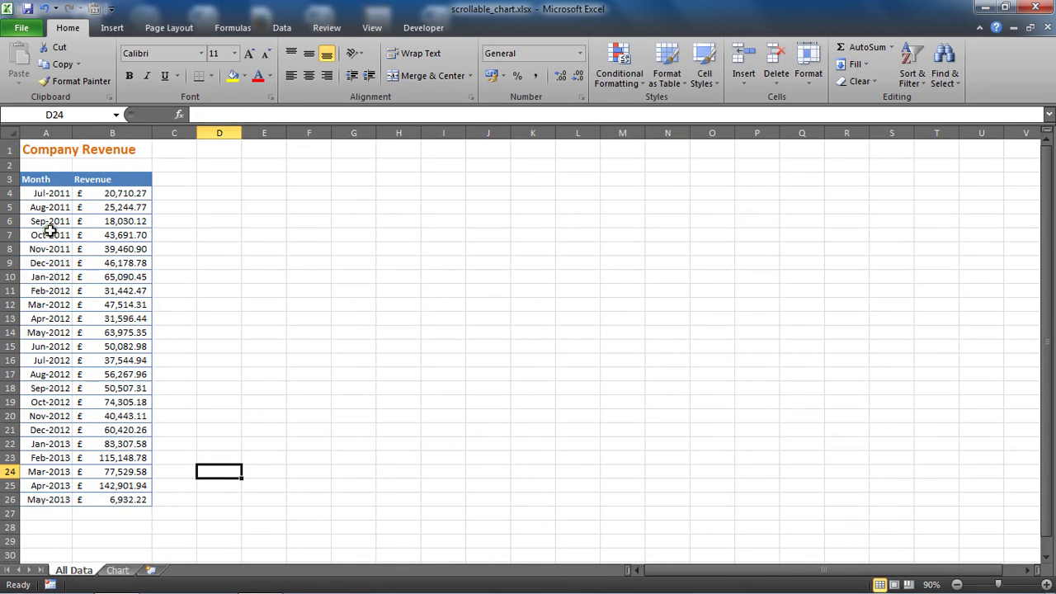
drag(47, 219, 47, 276)
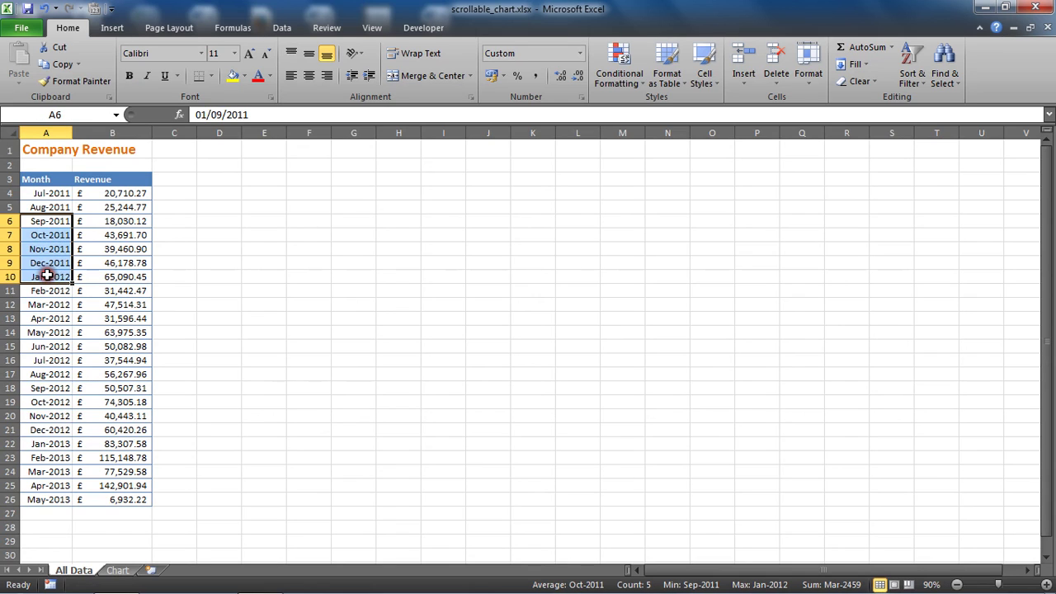
click(116, 570)
click(66, 170)
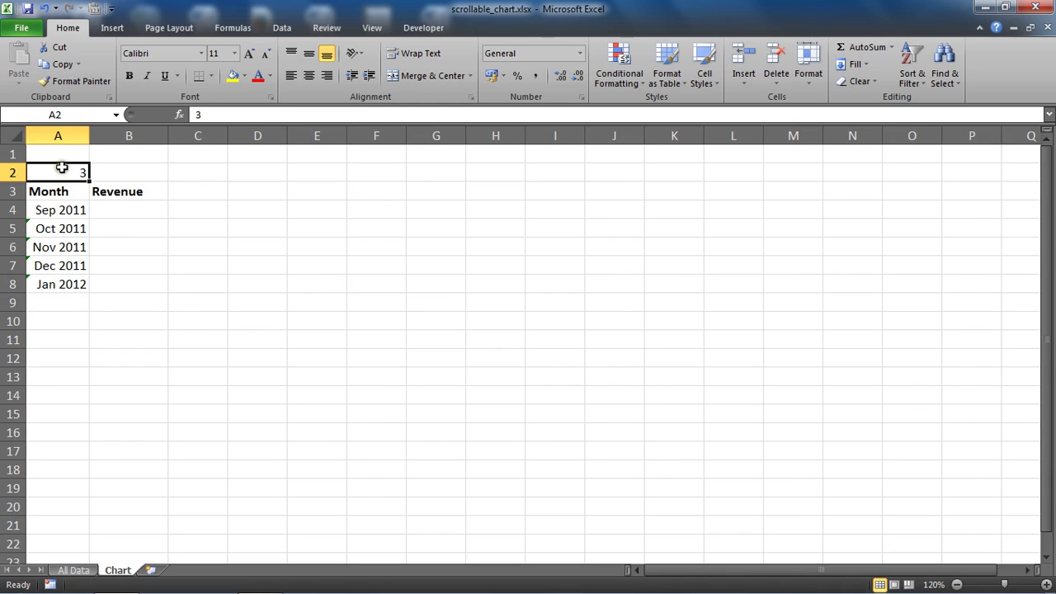
click(70, 210)
drag(69, 209, 73, 283)
click(222, 223)
click(85, 167)
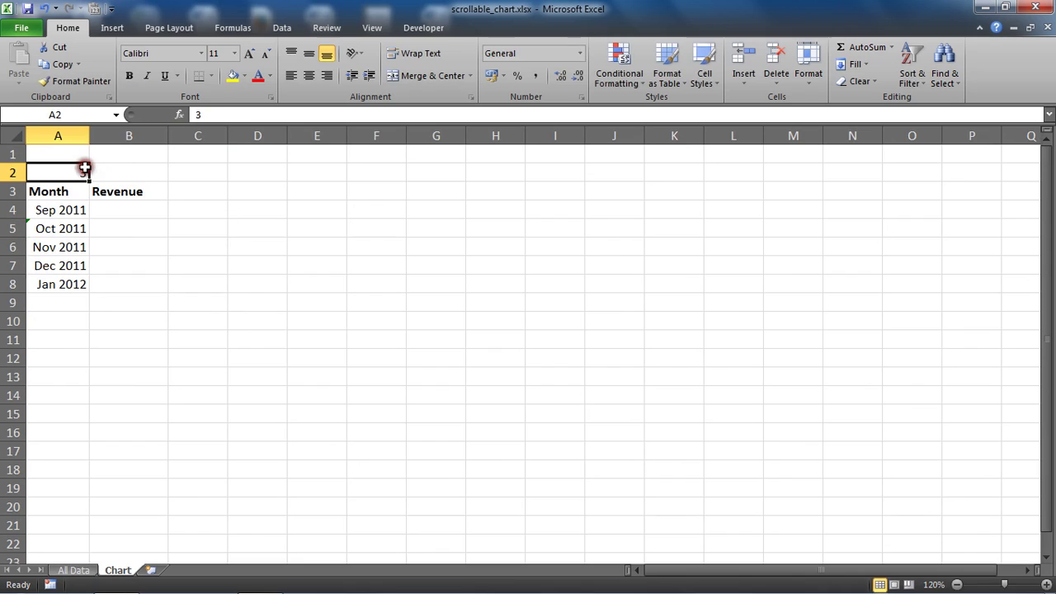
key(Delete)
key(Return)
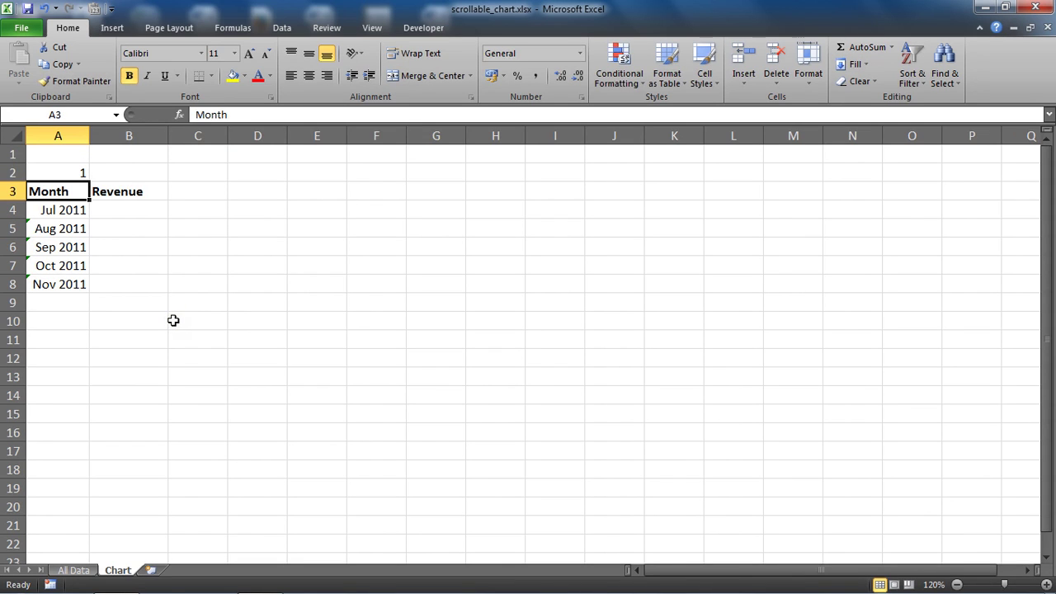
double_click(77, 209)
click(294, 116)
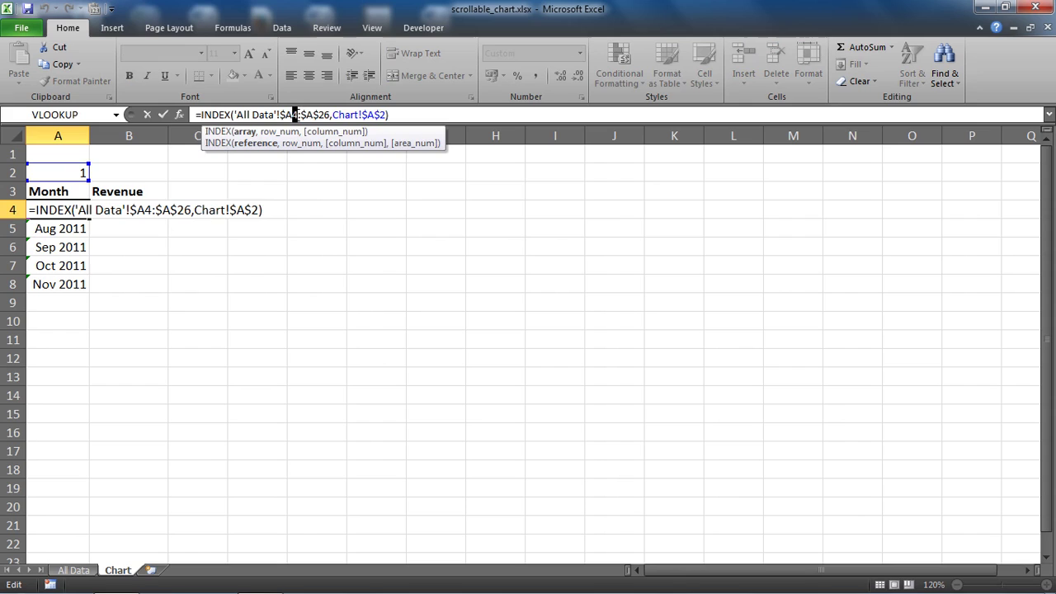
key(Escape)
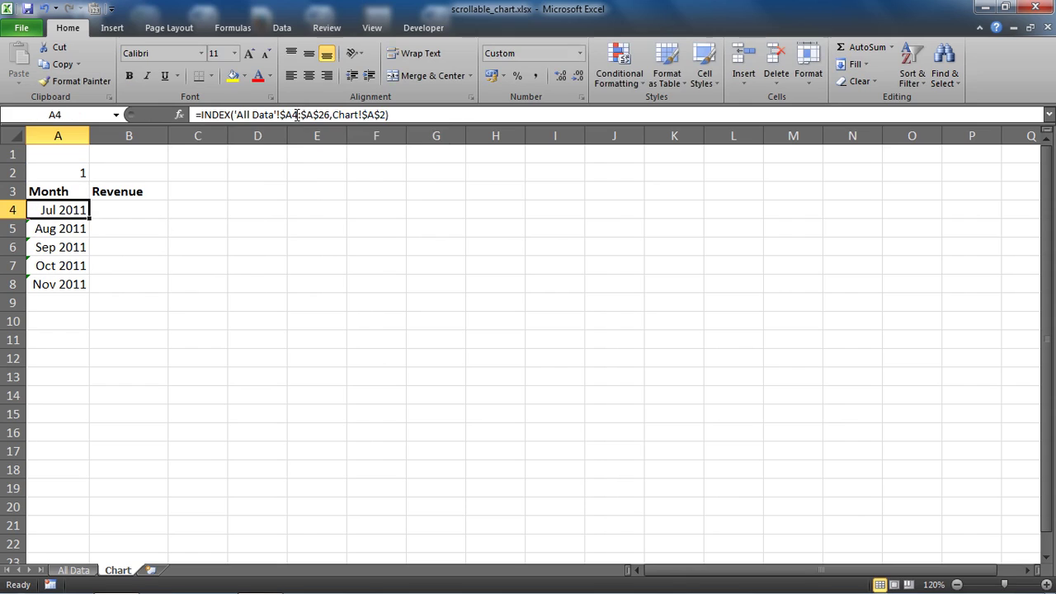
double_click(71, 227)
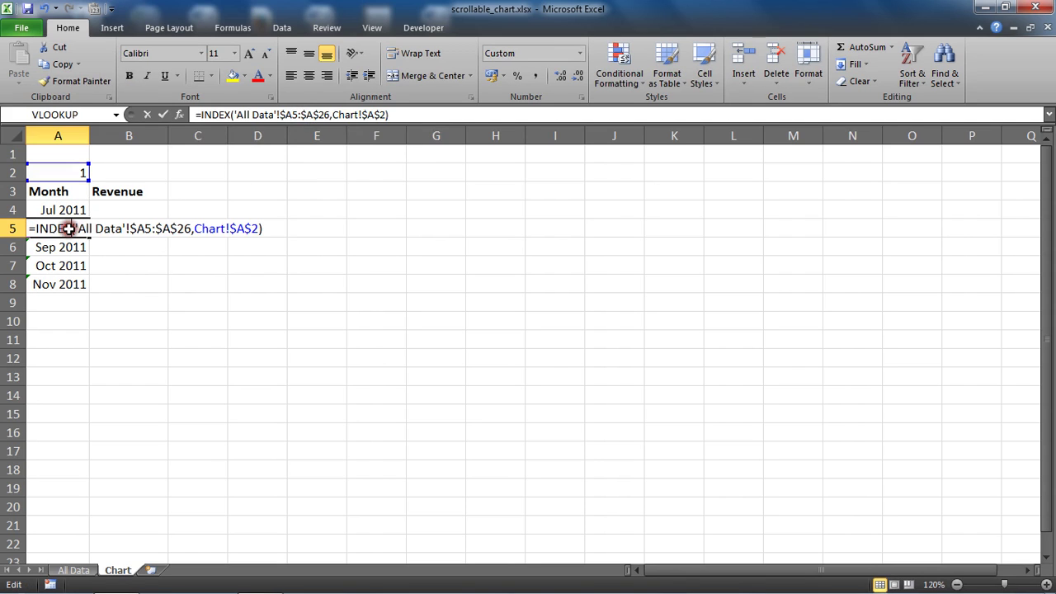
click(295, 116)
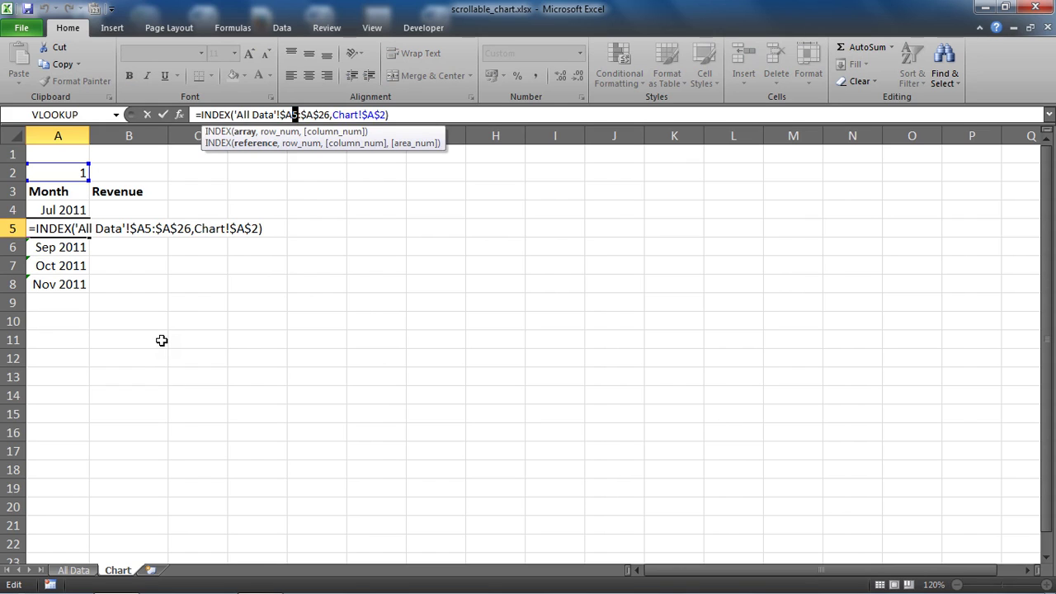
key(ctrl+Return)
click(78, 208)
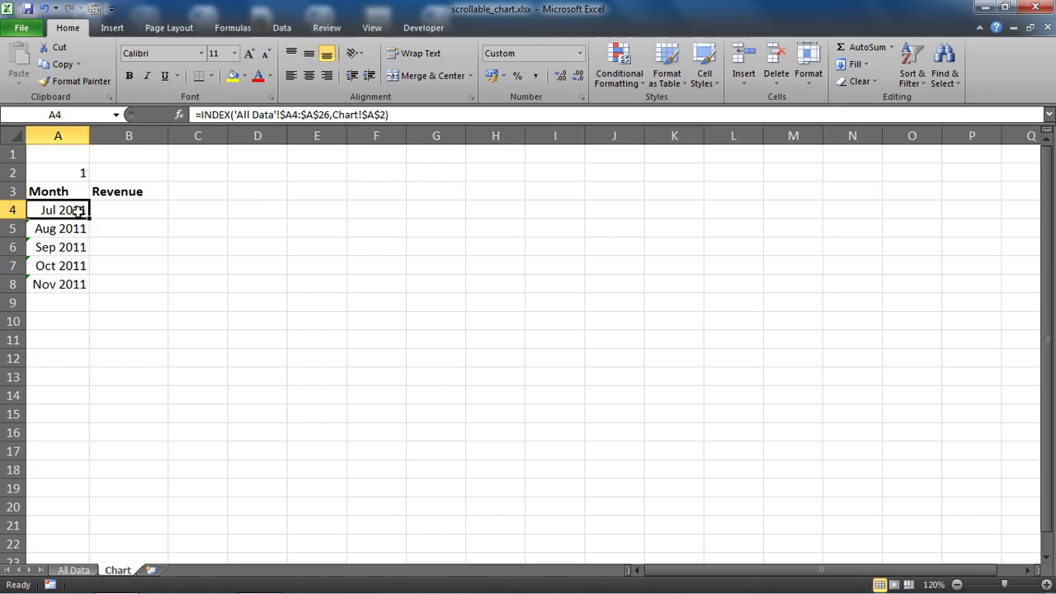
double_click(78, 208)
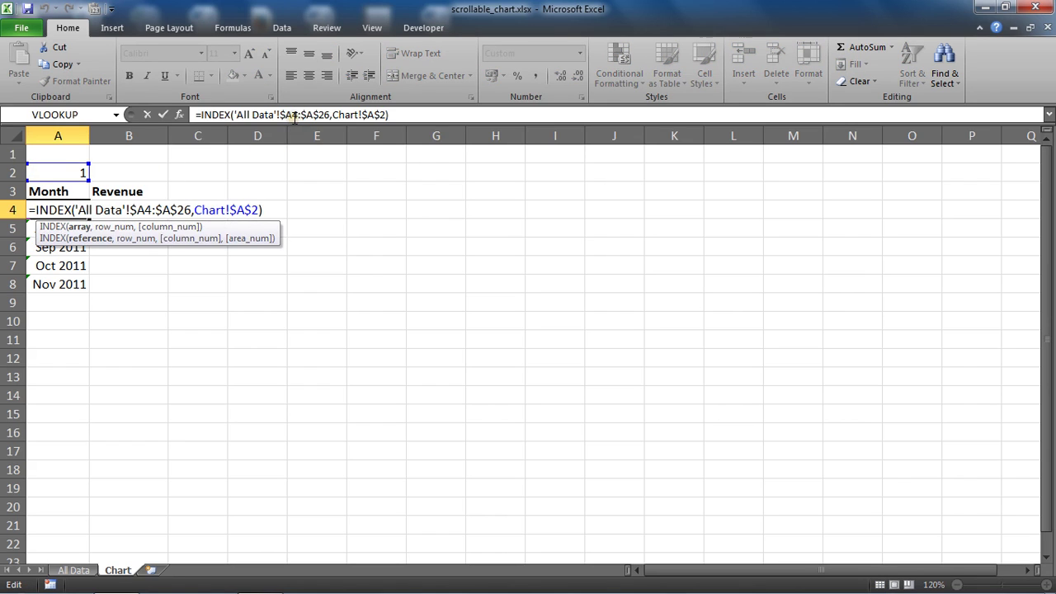
key(Escape)
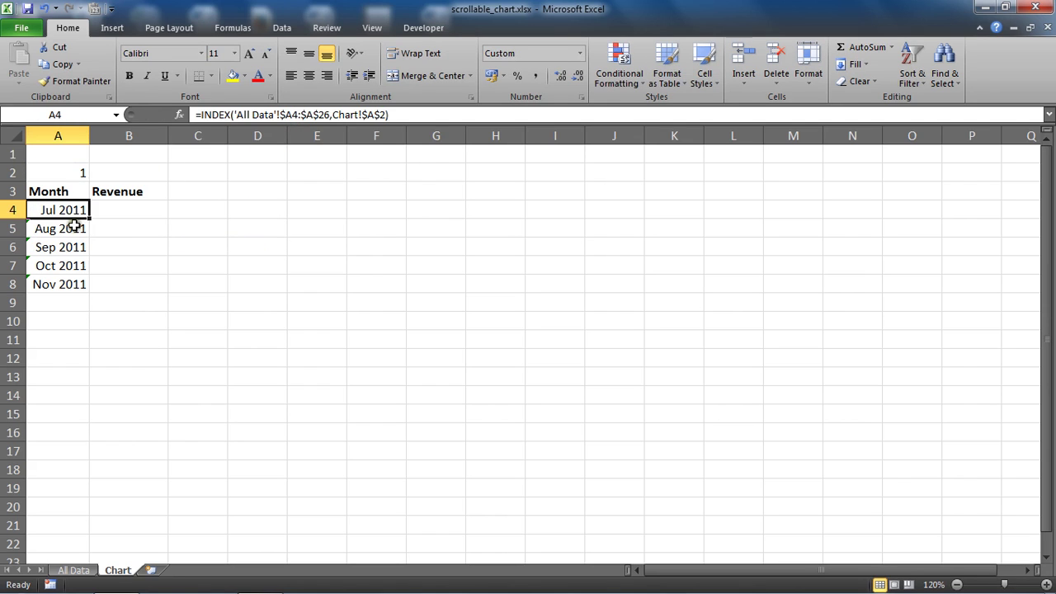
click(72, 230)
drag(72, 231, 82, 283)
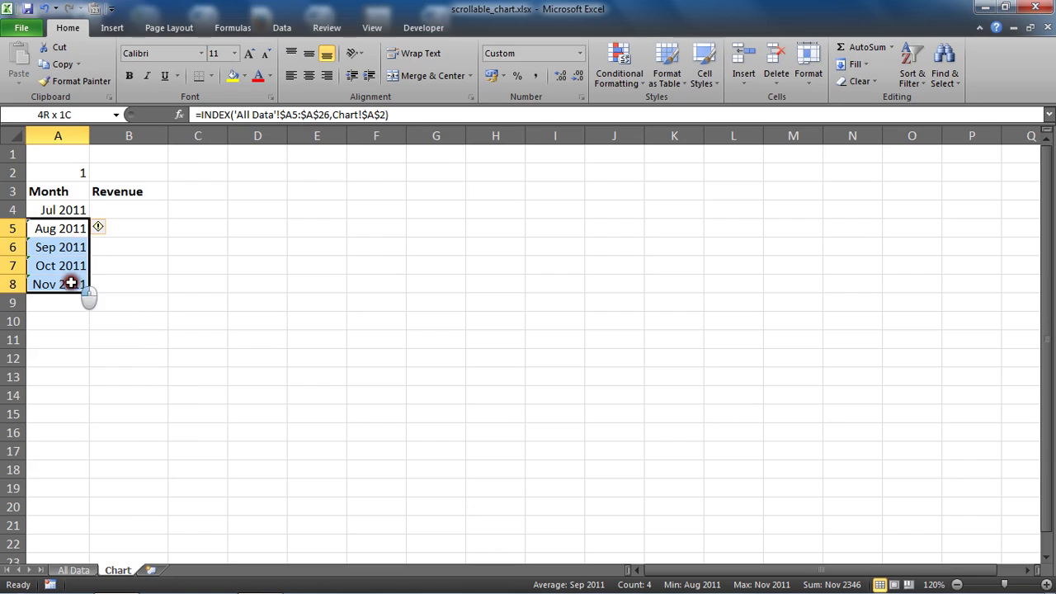
Step: Ignore the error flags on A5:A8, then copy A4's formula text from the formula bar
click(104, 231)
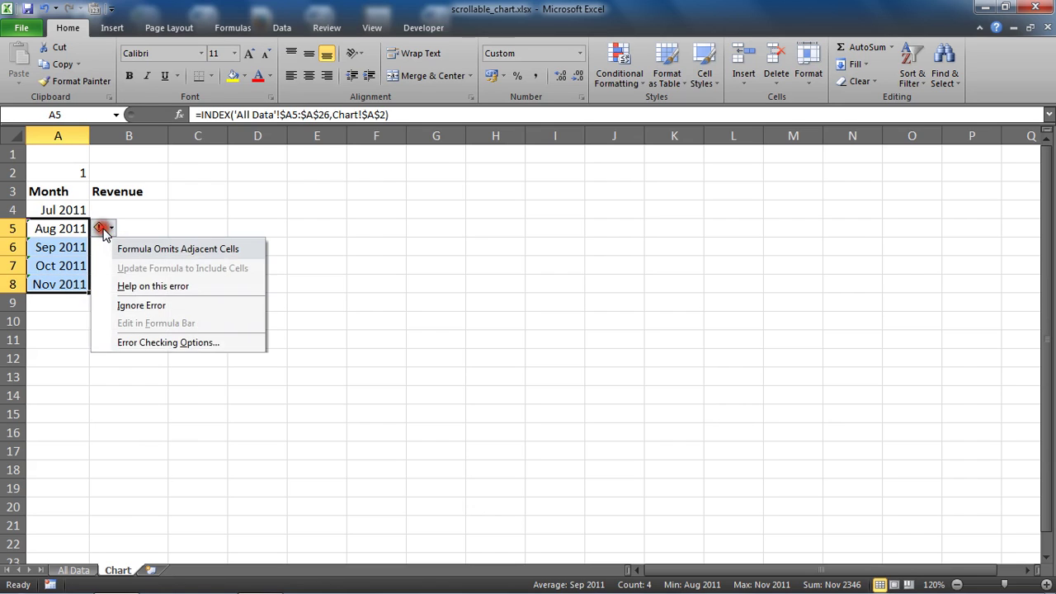
click(135, 306)
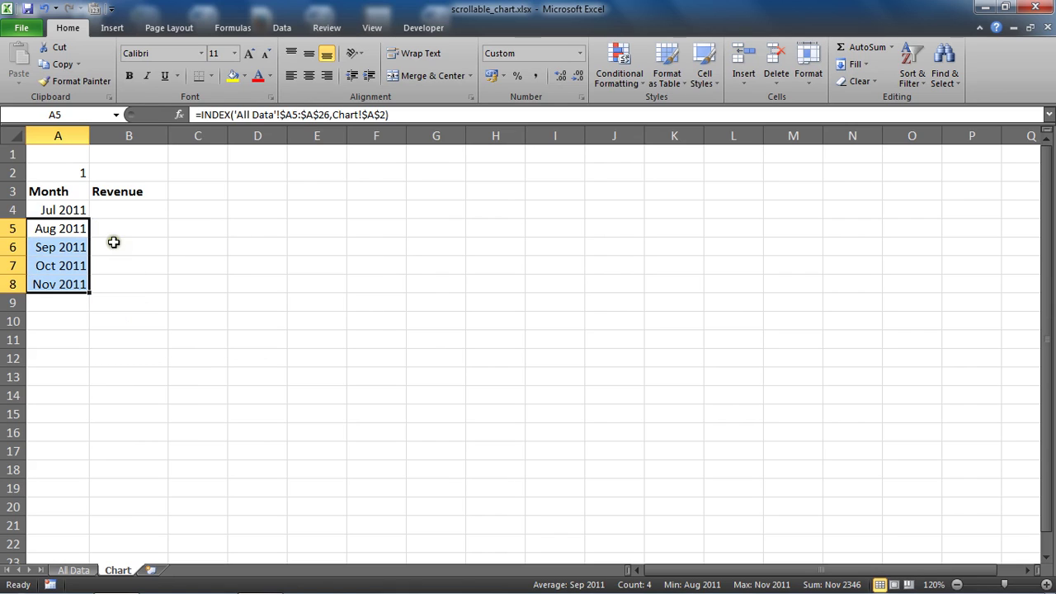
click(80, 210)
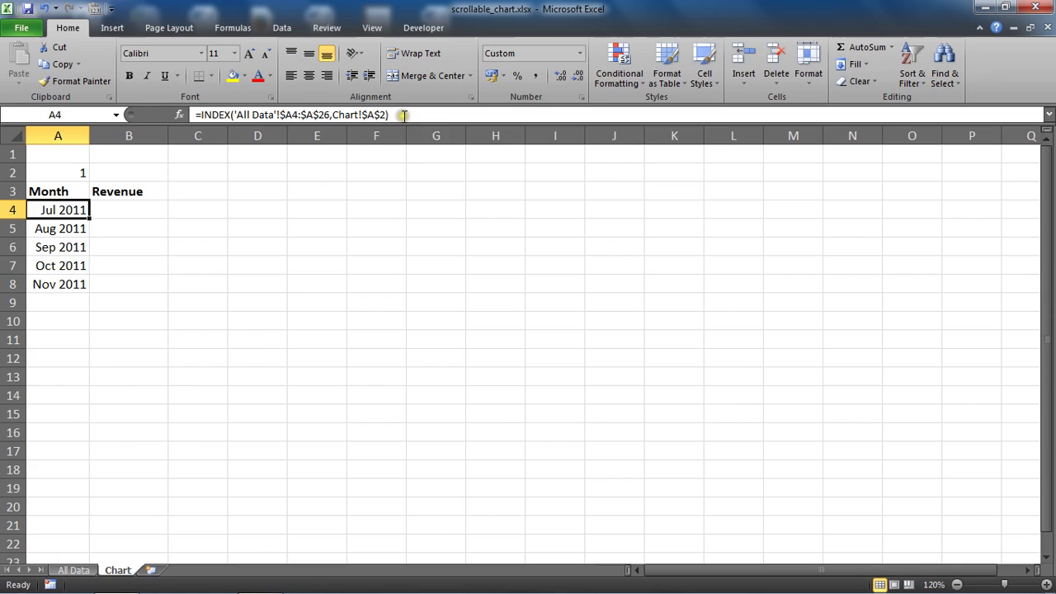
drag(404, 114, 179, 115)
key(ctrl+c)
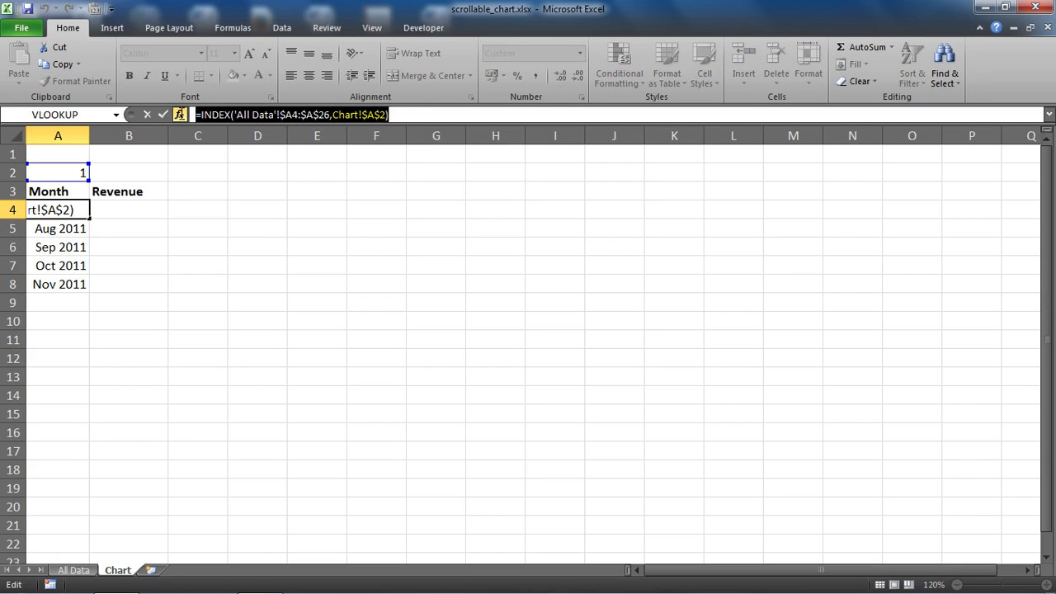
key(Escape)
Step: Paste the INDEX formula into B4, changing its range to $B4:$B$26 for revenue
click(140, 215)
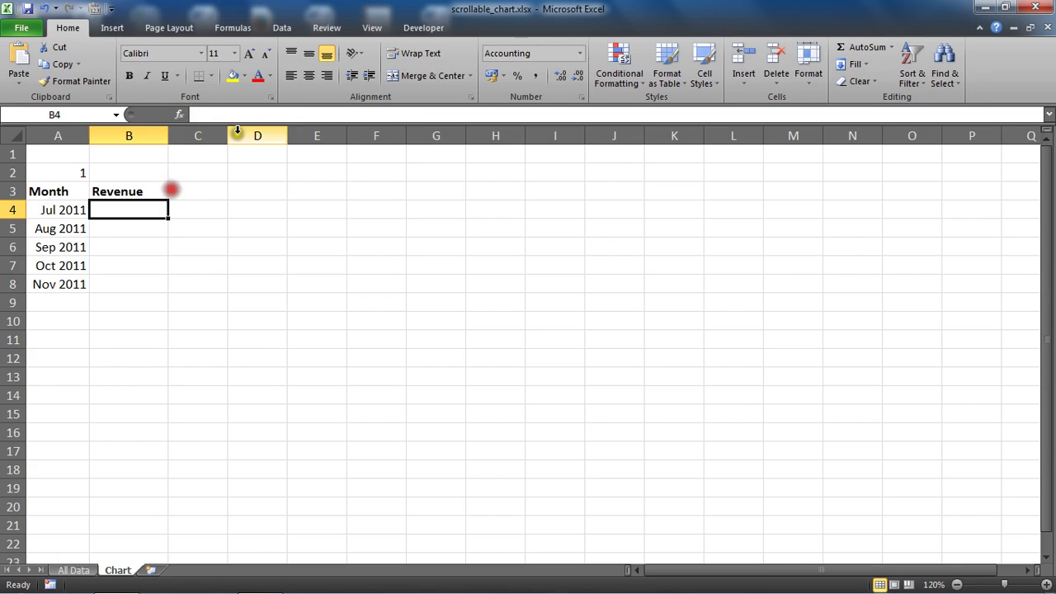
click(255, 116)
key(ctrl+v)
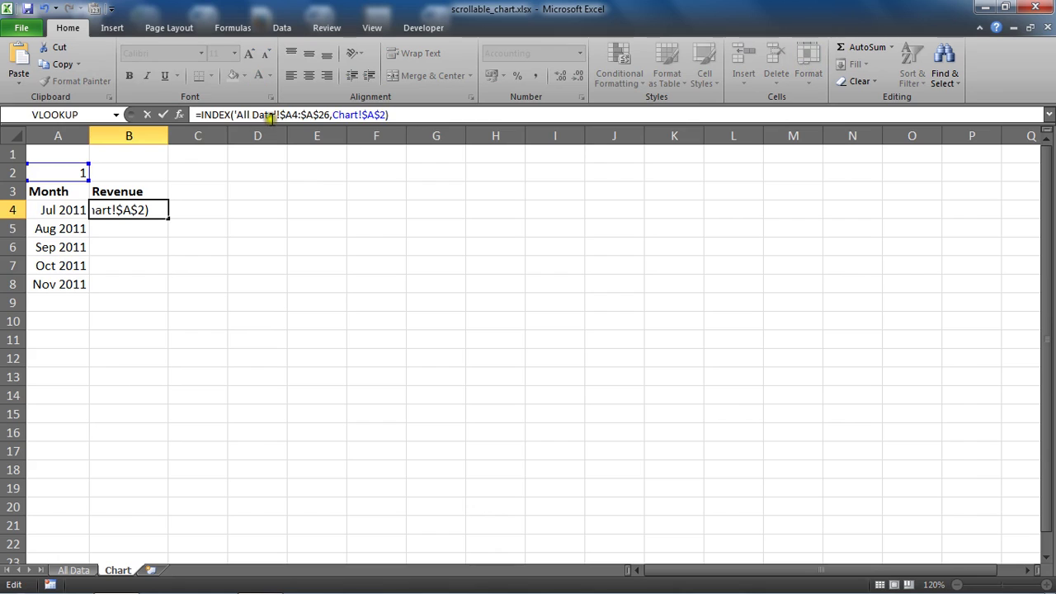
click(288, 115)
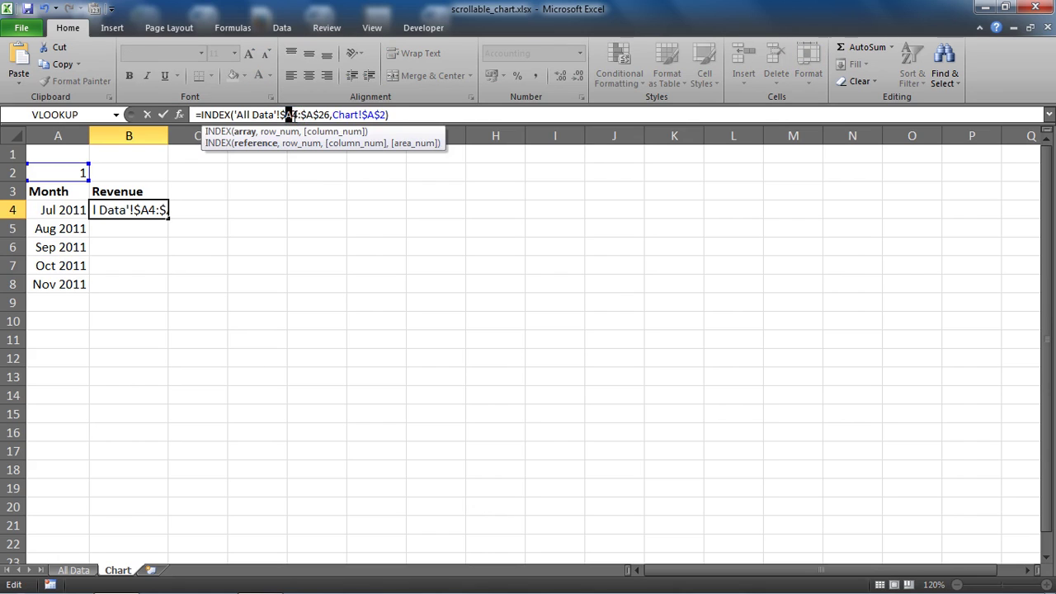
text(B)
drag(304, 114, 312, 115)
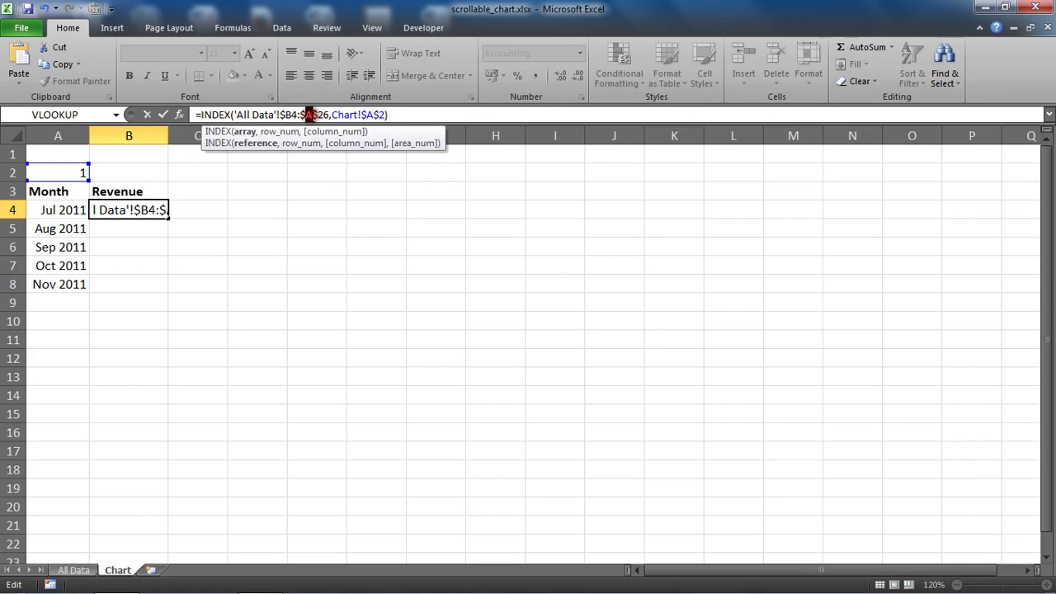
text(B)
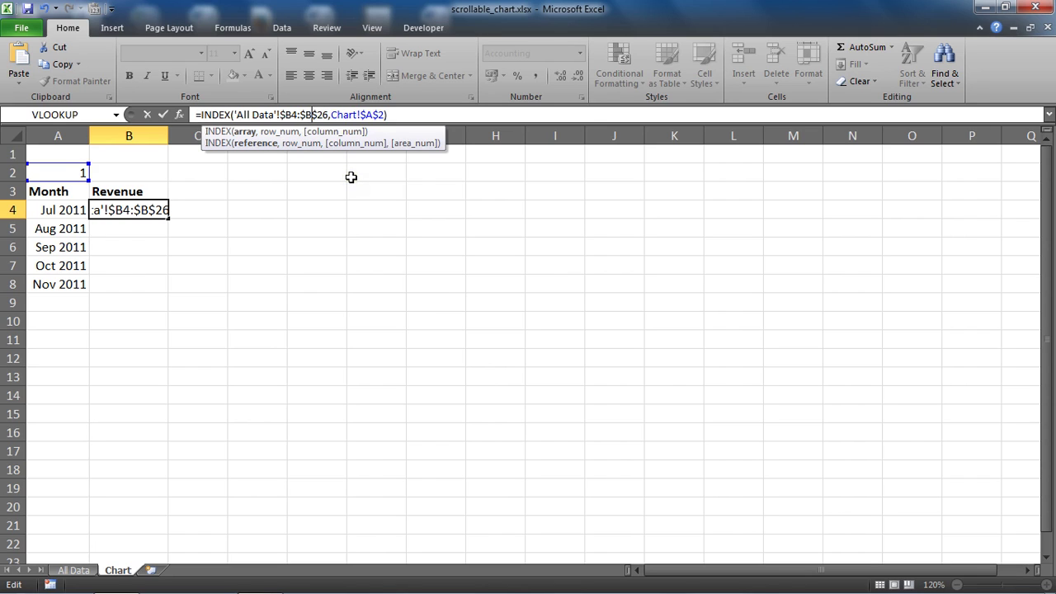
key(Return)
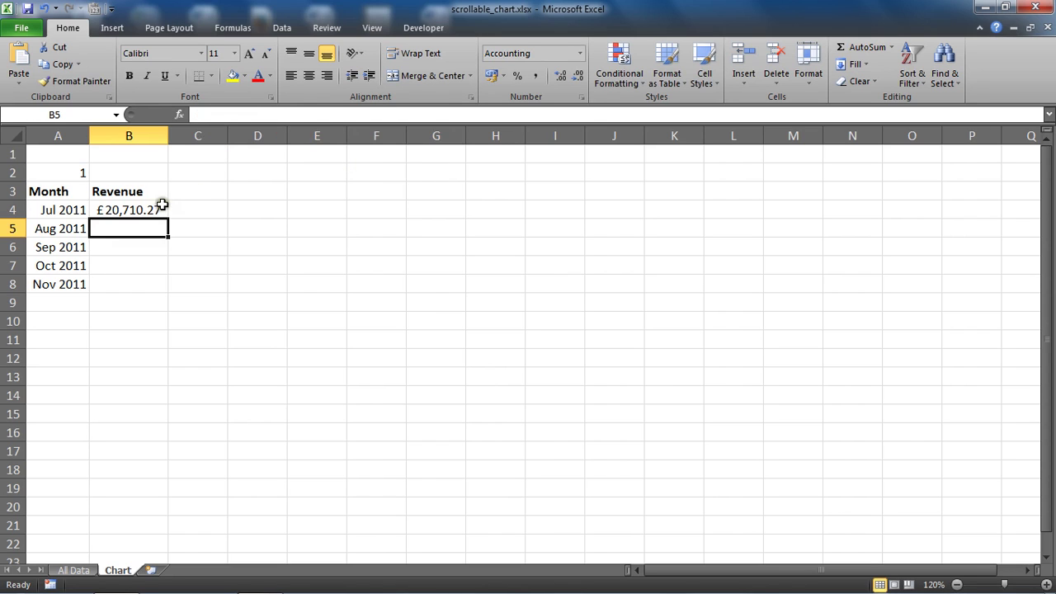
Step: Fill the B4 revenue formula down to B8 and ignore the omitted-adjacent-cells warnings
click(159, 211)
drag(169, 216, 160, 285)
drag(150, 231, 140, 285)
click(177, 302)
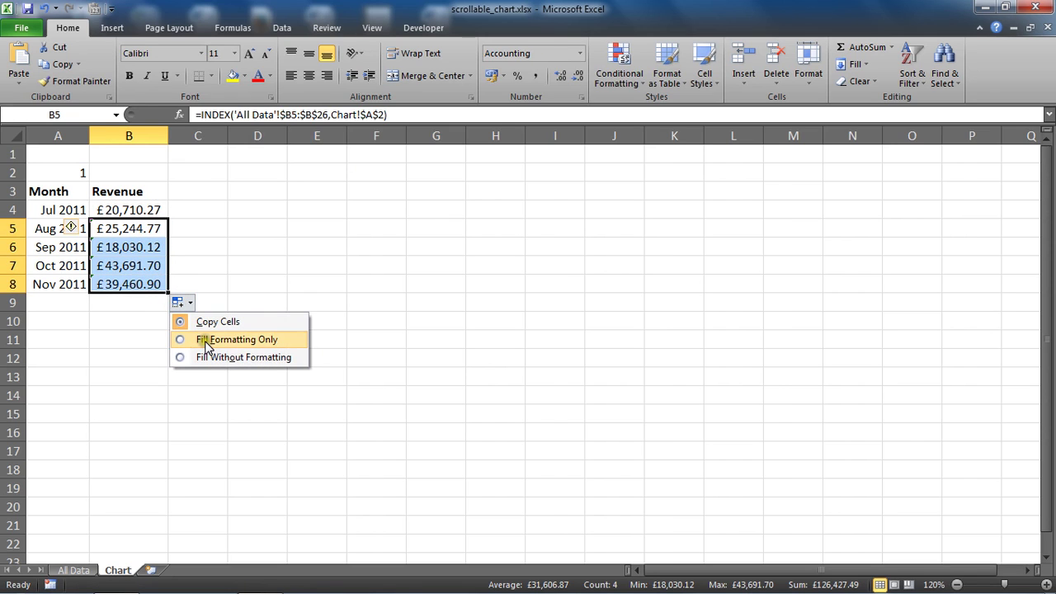
click(134, 265)
drag(136, 221, 136, 281)
click(73, 230)
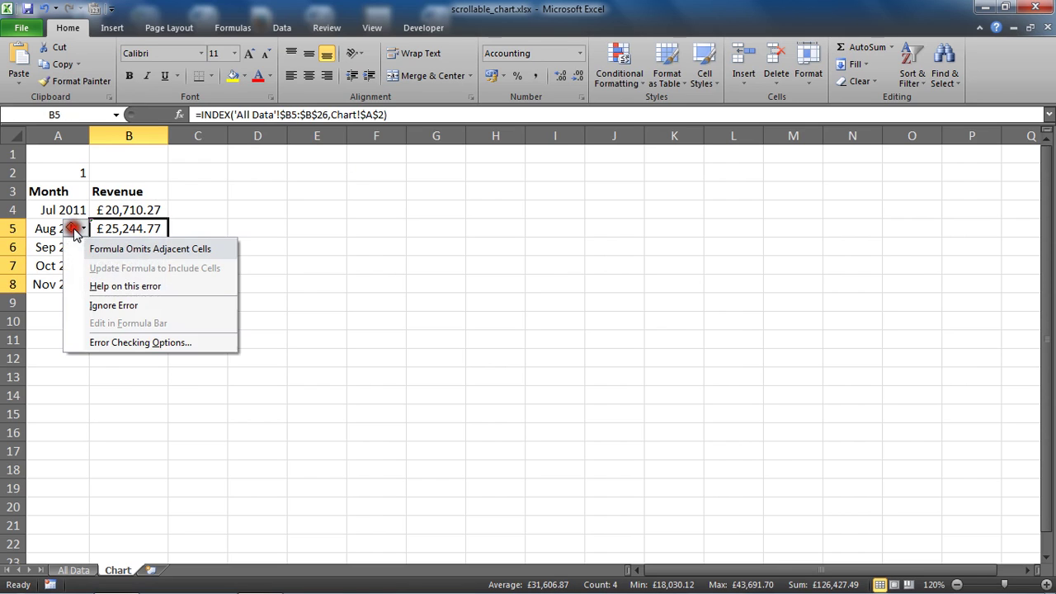
click(113, 304)
click(138, 248)
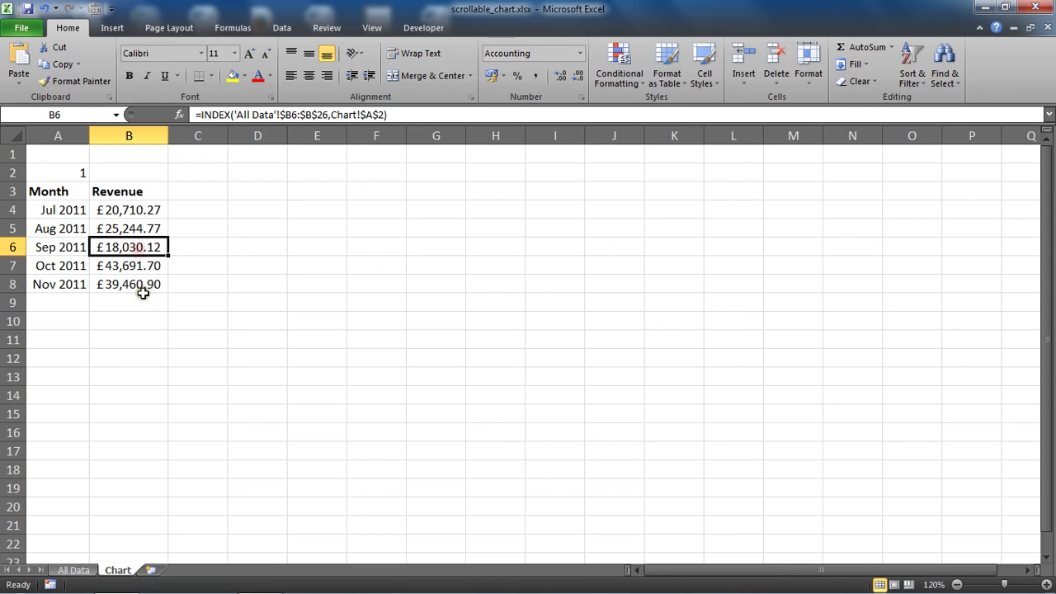
click(80, 571)
click(127, 193)
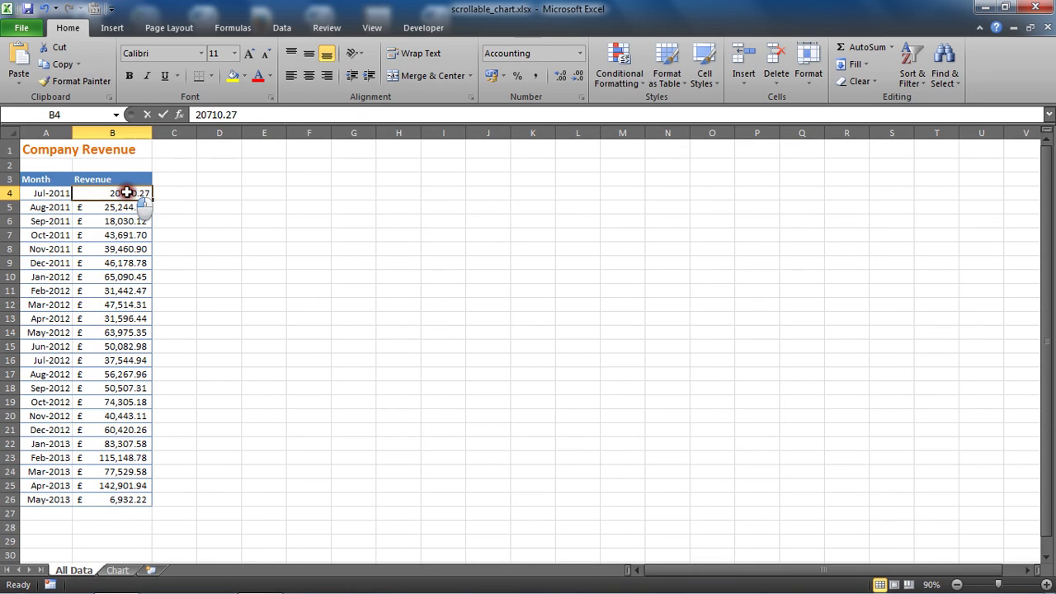
drag(127, 193, 130, 248)
key(Escape)
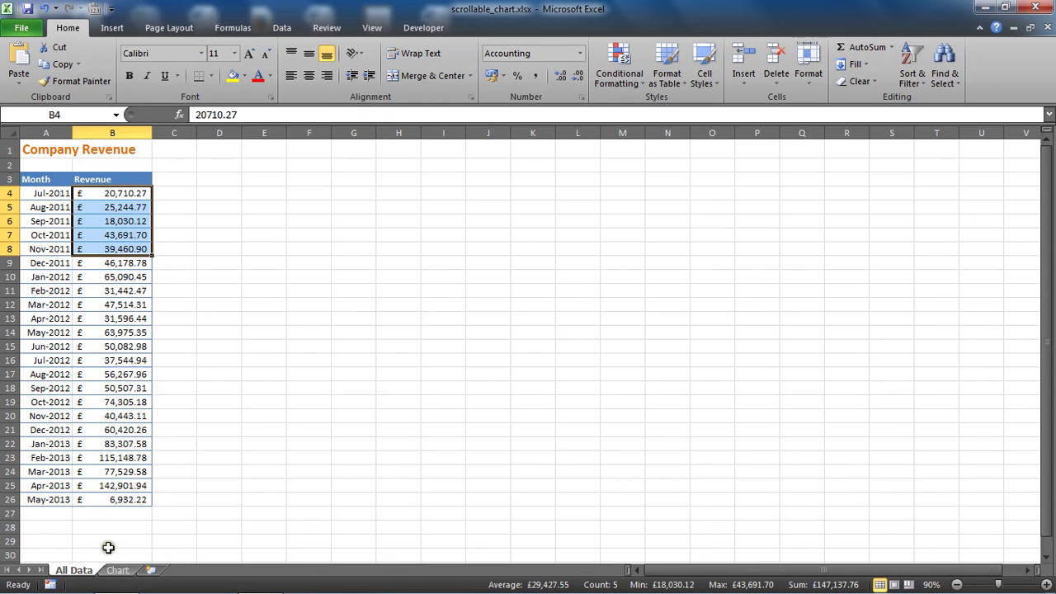
click(117, 570)
click(181, 387)
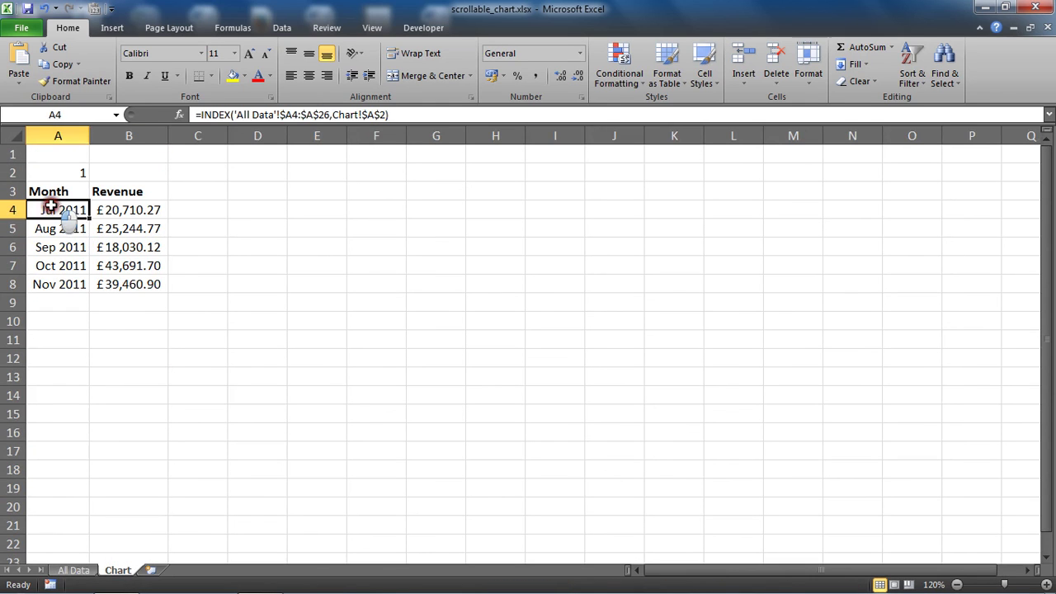
drag(50, 207, 124, 285)
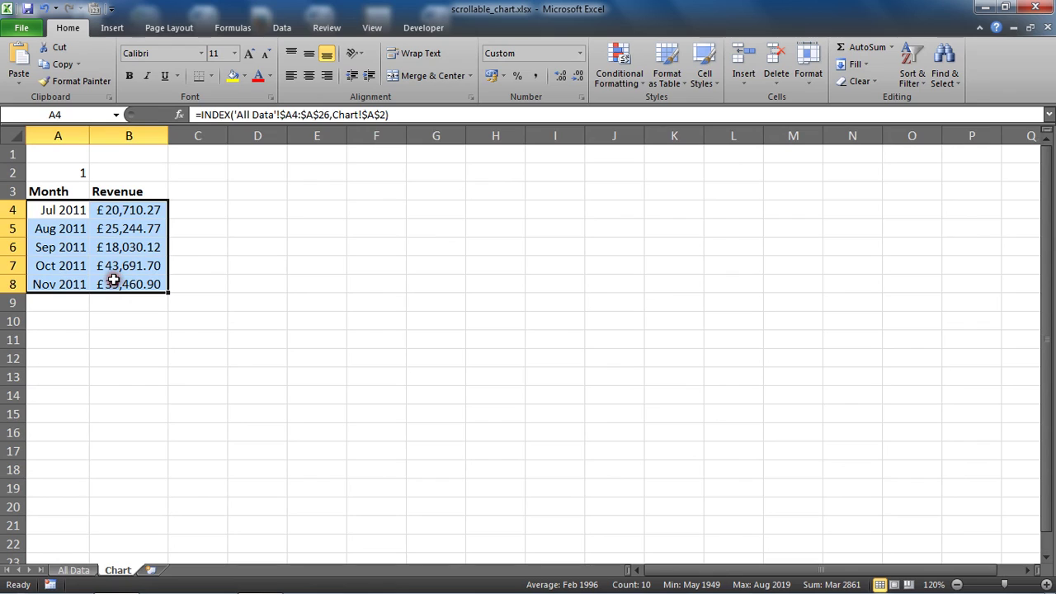
click(63, 170)
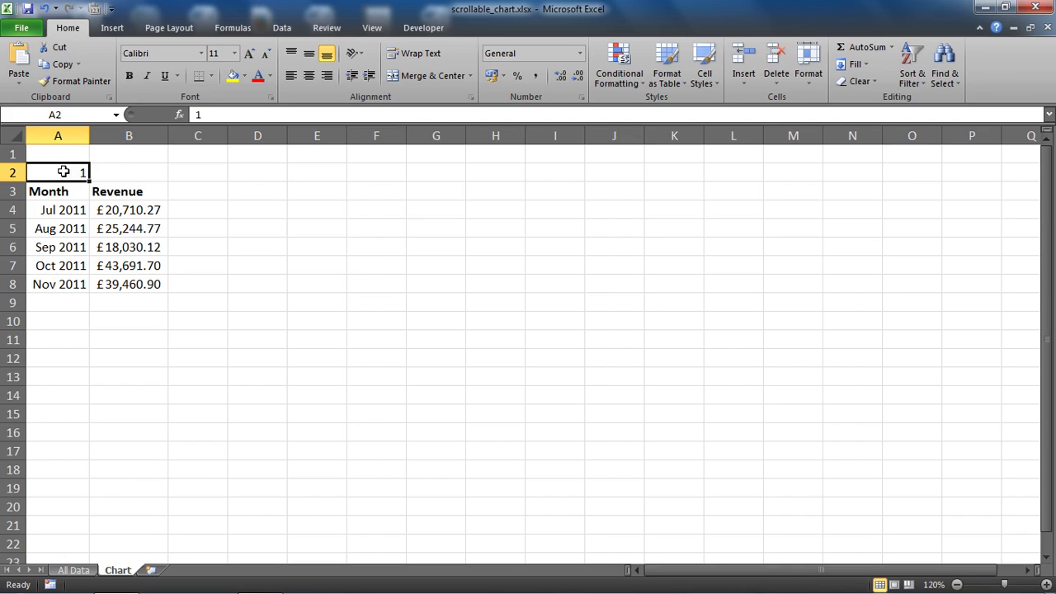
text(5)
key(Return)
click(63, 171)
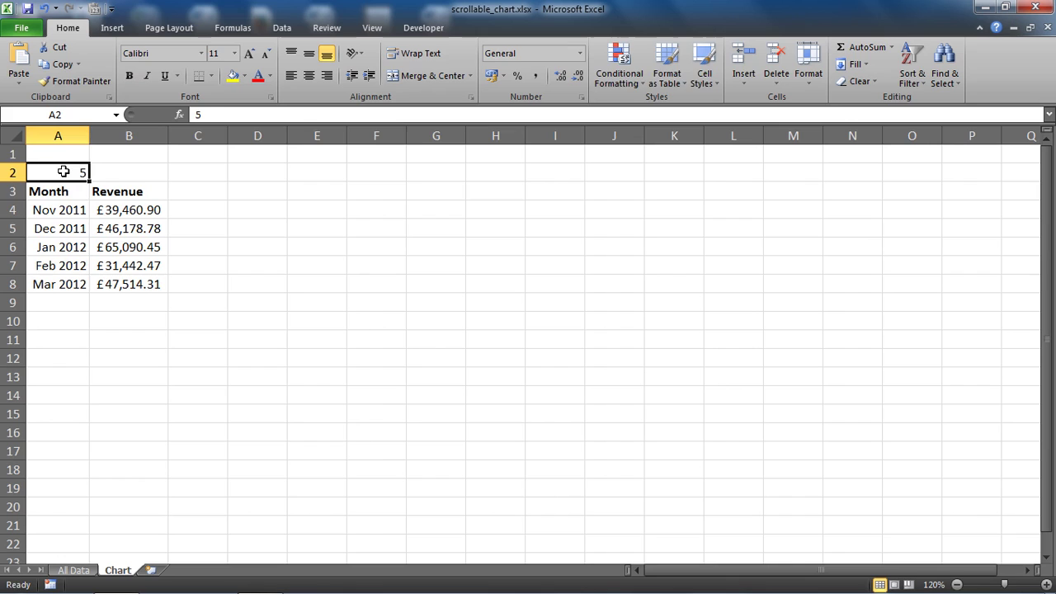
text(1)
key(Return)
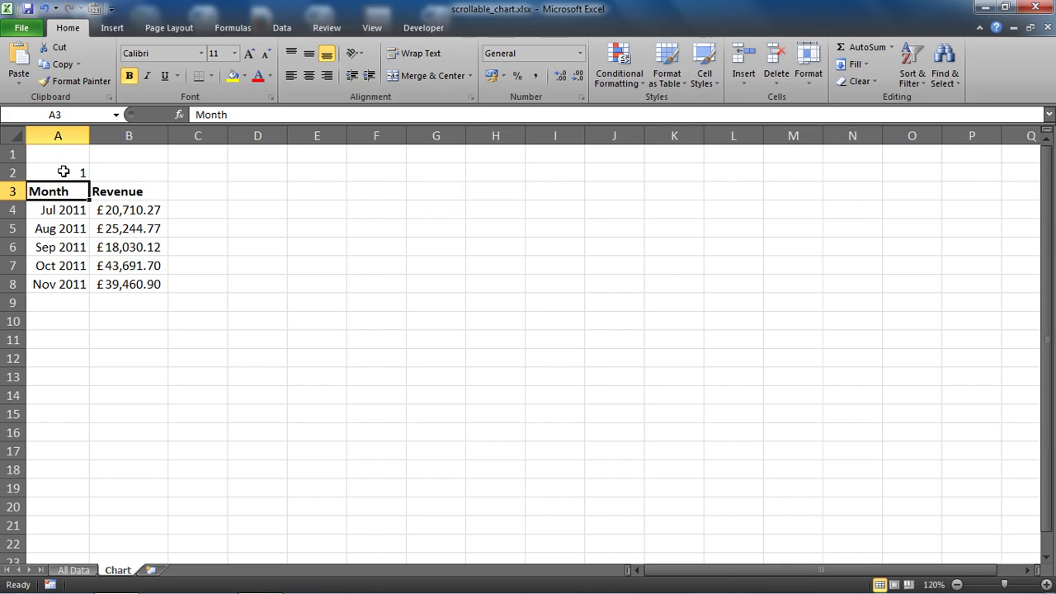
double_click(53, 210)
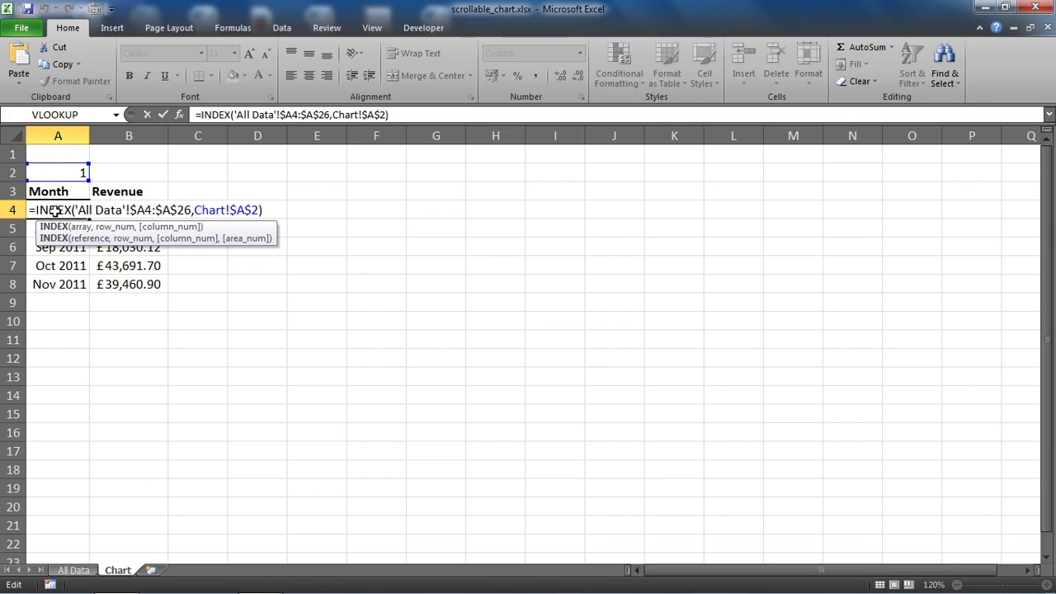
key(Escape)
Step: Select A3:B8, the Month and Revenue headings with the Jul–Nov 2011 rows
click(307, 251)
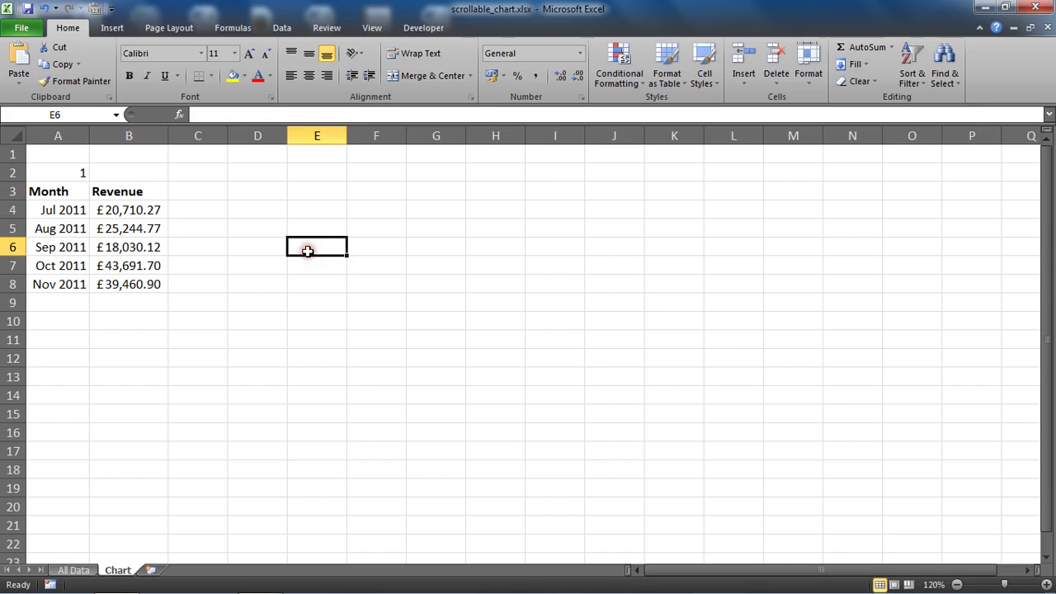
drag(81, 190, 121, 281)
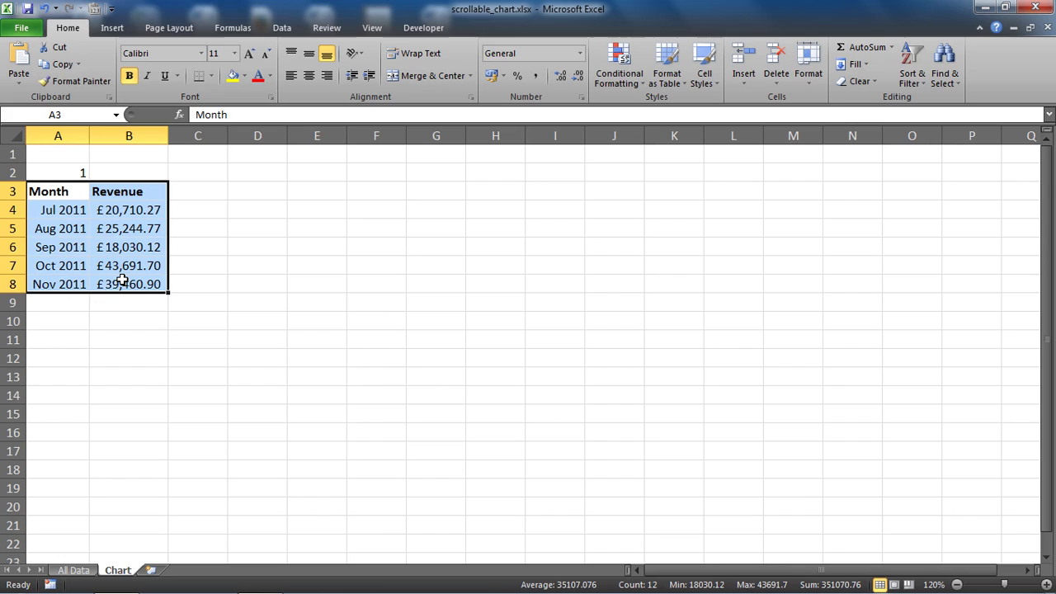
Step: Insert a 2-D Line chart of the Jul–Nov 2011 revenue and move it beside the table
click(118, 29)
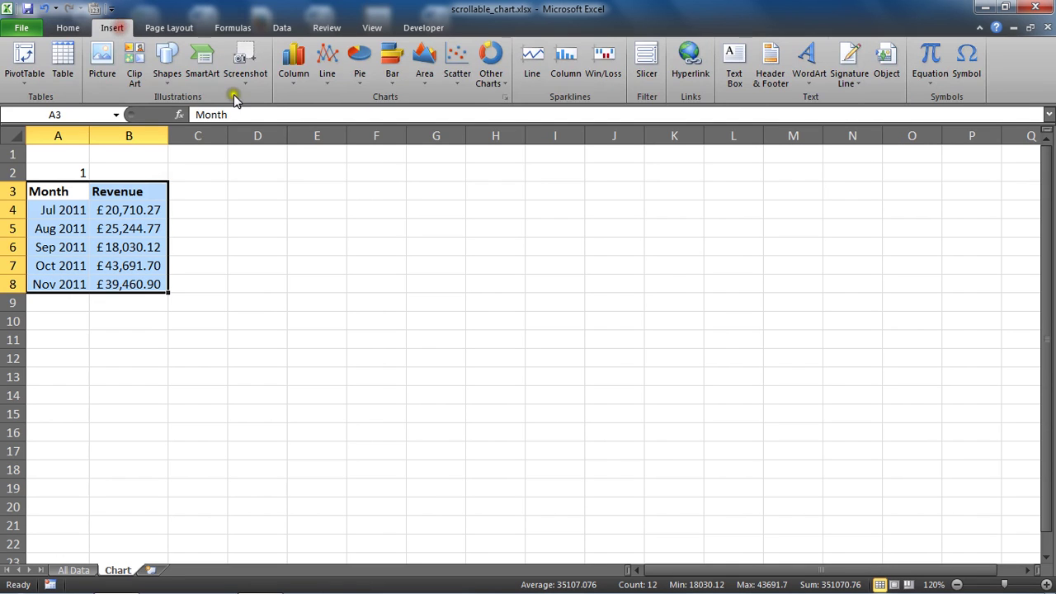
click(330, 78)
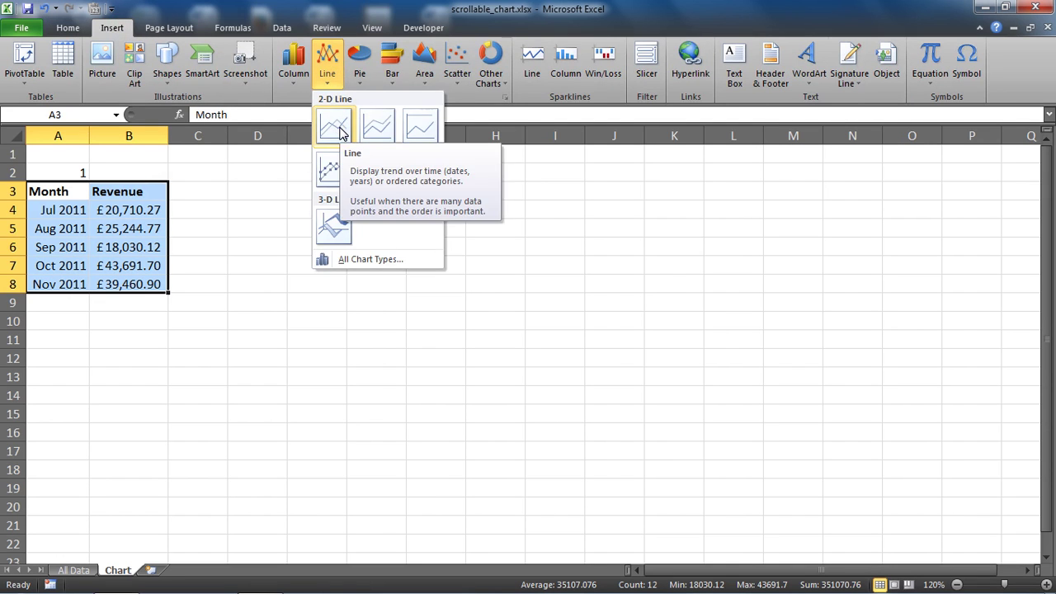
click(336, 128)
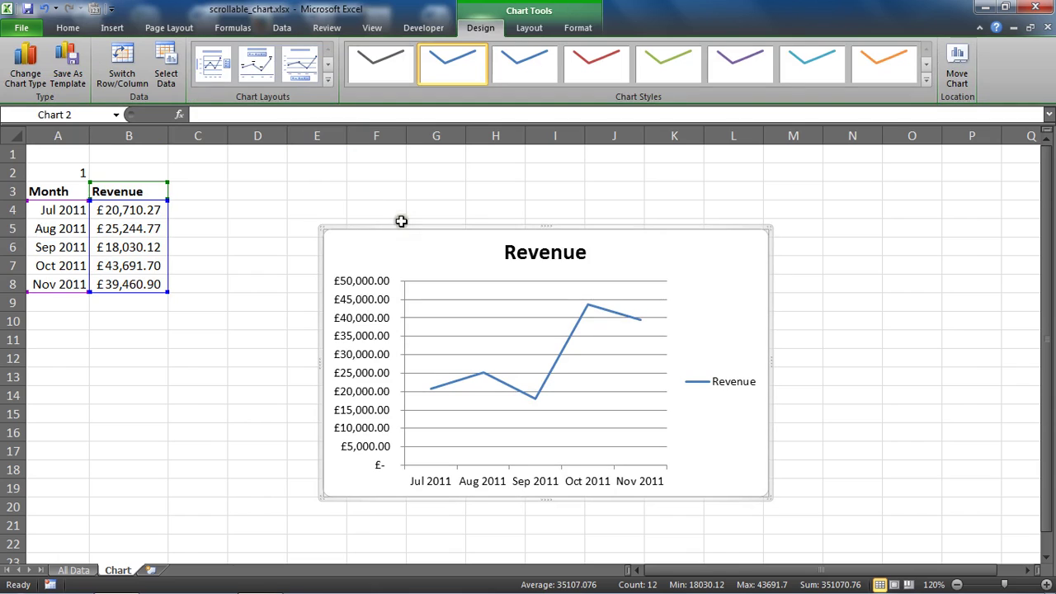
drag(399, 228, 306, 183)
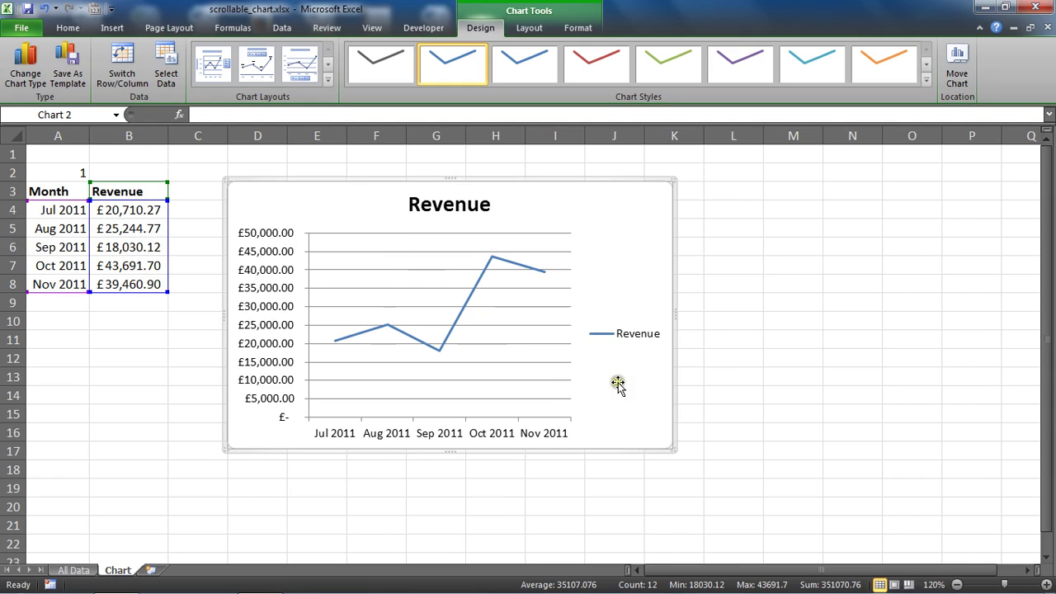
Step: Delete the Revenue legend from the chart
click(642, 336)
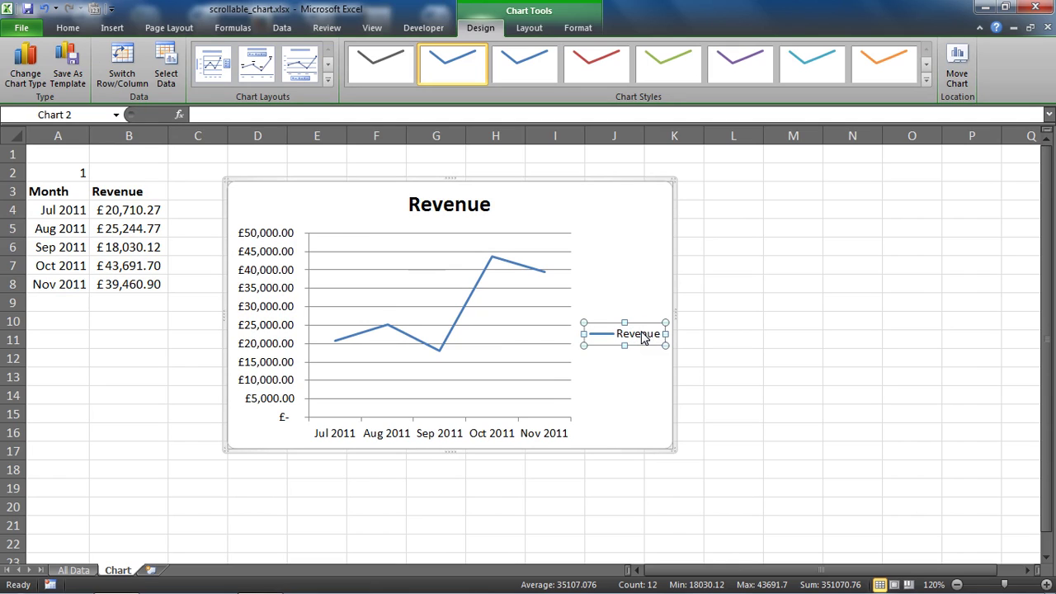
key(Delete)
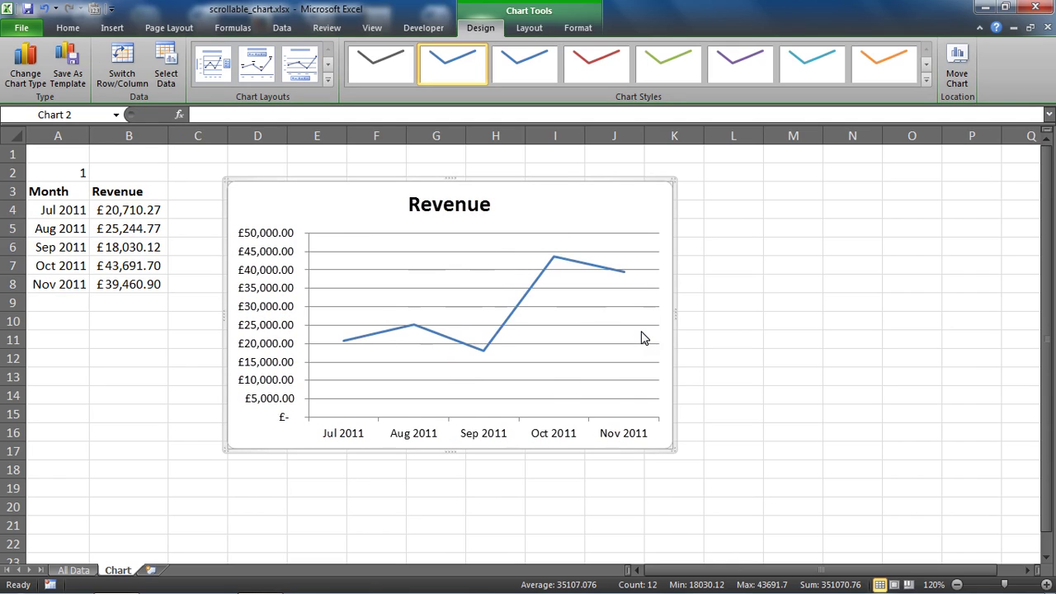
click(655, 329)
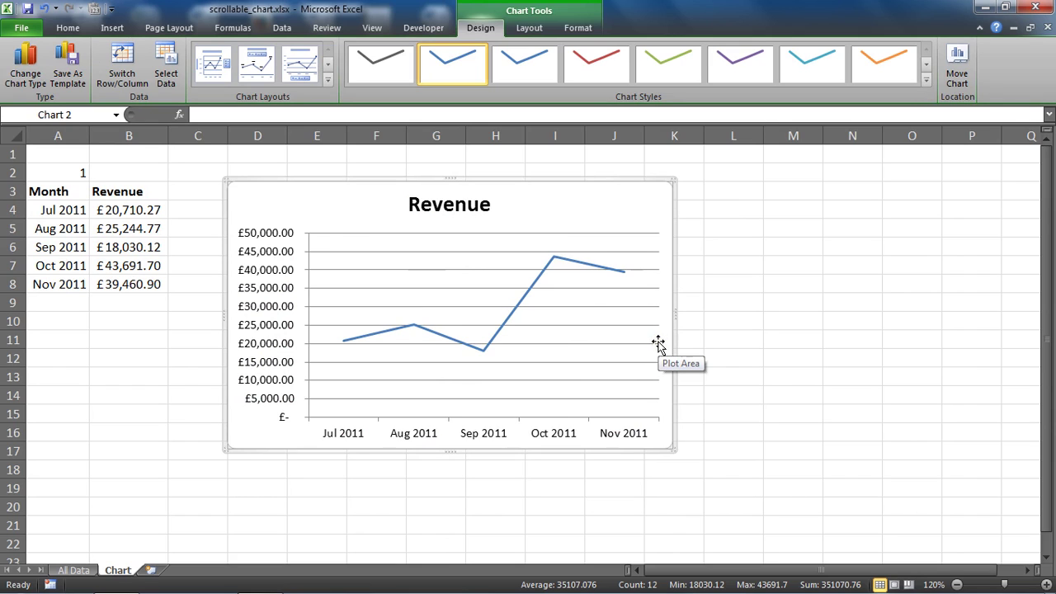
mouse_move(536, 288)
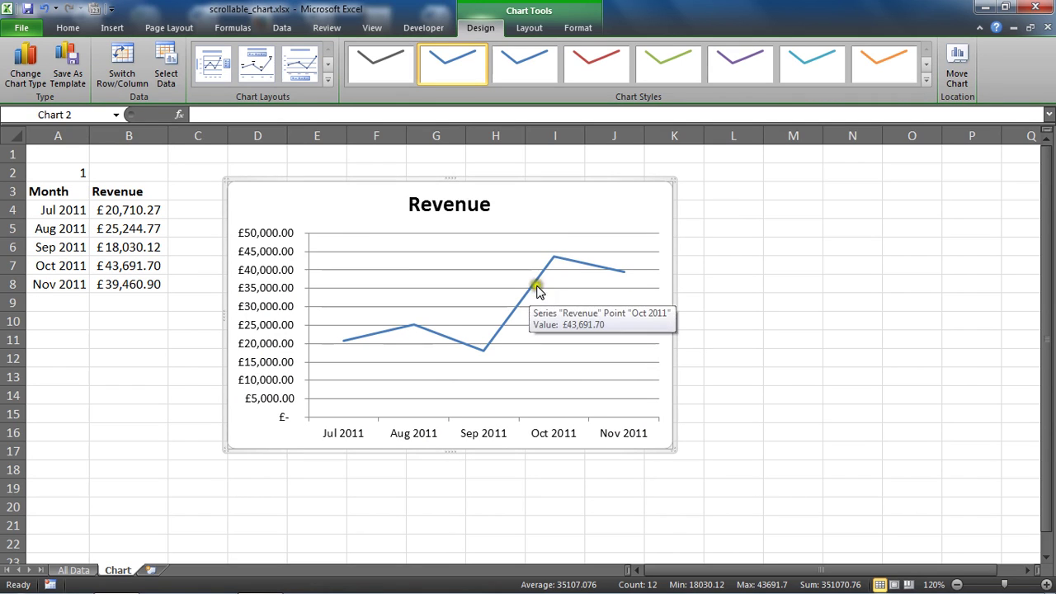
mouse_move(618, 274)
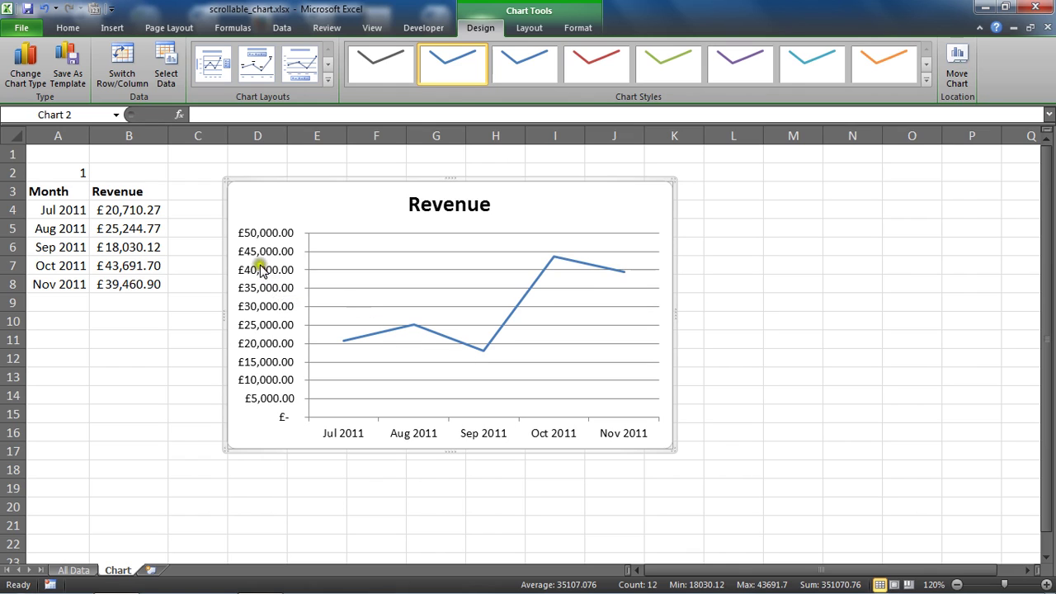
Step: Delete the vertical value axis and horizontal gridlines, enlarging the plot area
click(265, 309)
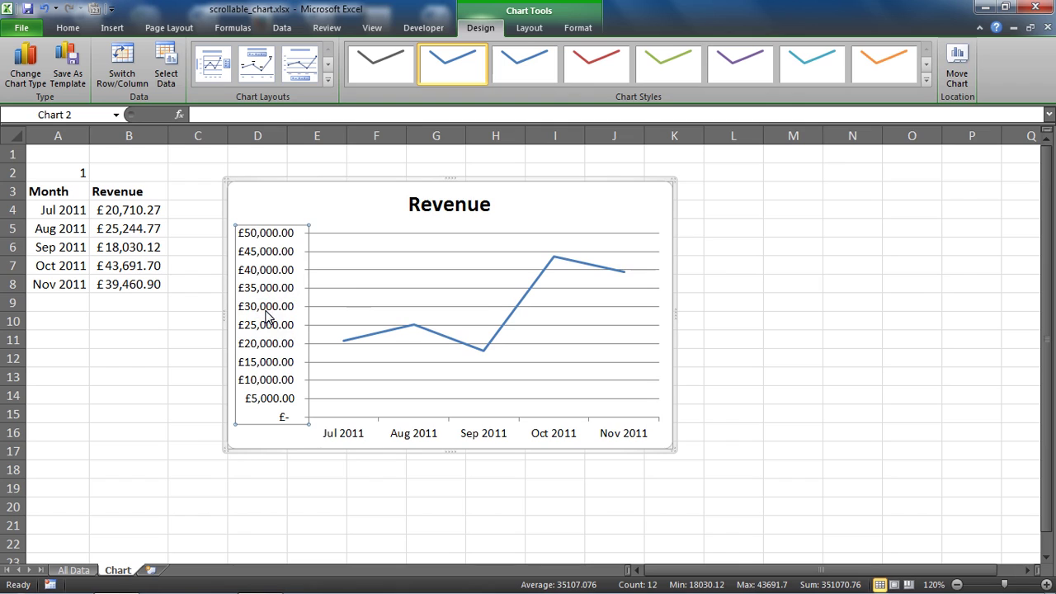
key(Delete)
click(264, 306)
mouse_move(349, 262)
mouse_down()
mouse_move(335, 297)
mouse_move(356, 275)
mouse_up()
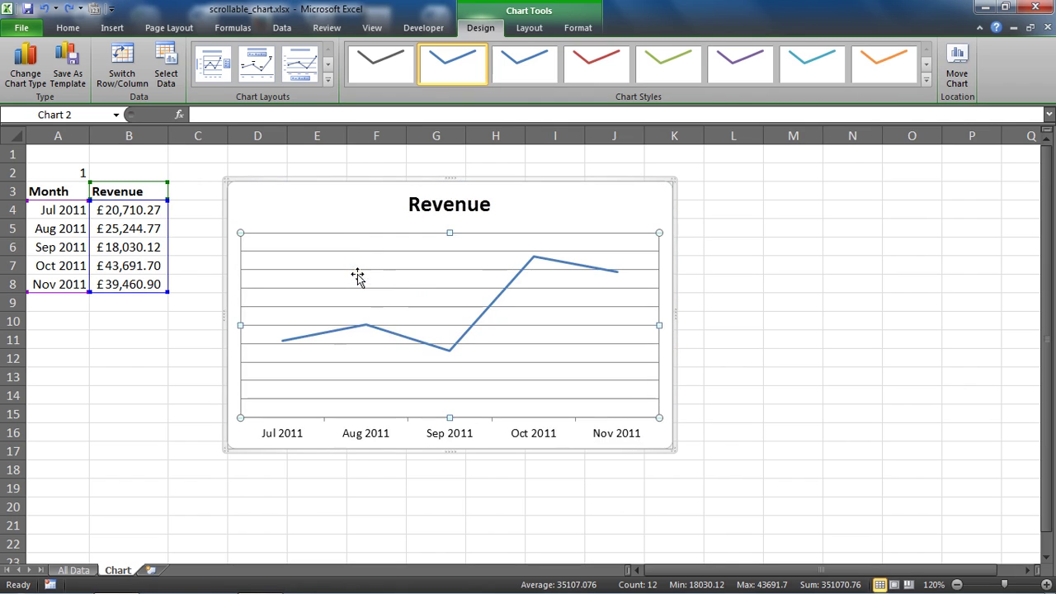
click(353, 253)
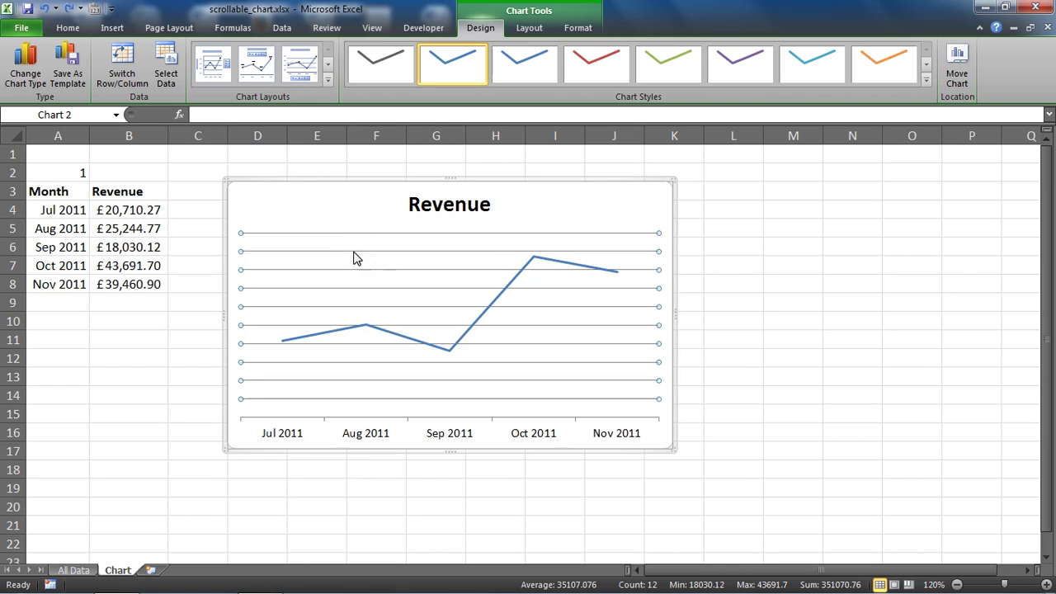
key(Delete)
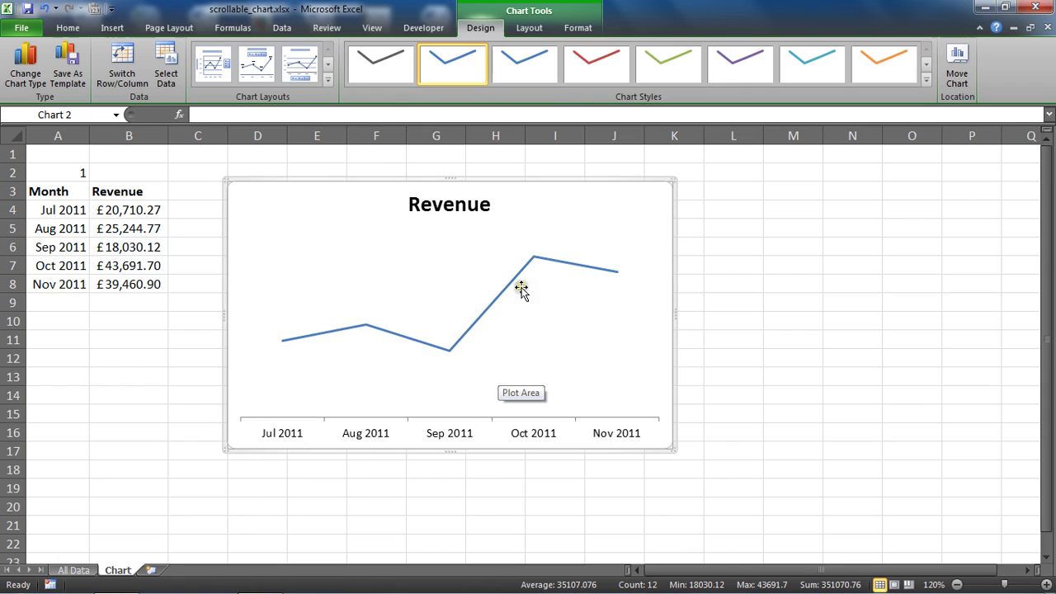
Step: Add data labels placed Above each point, showing revenues from £20,710.27 to £39,460.90
click(532, 30)
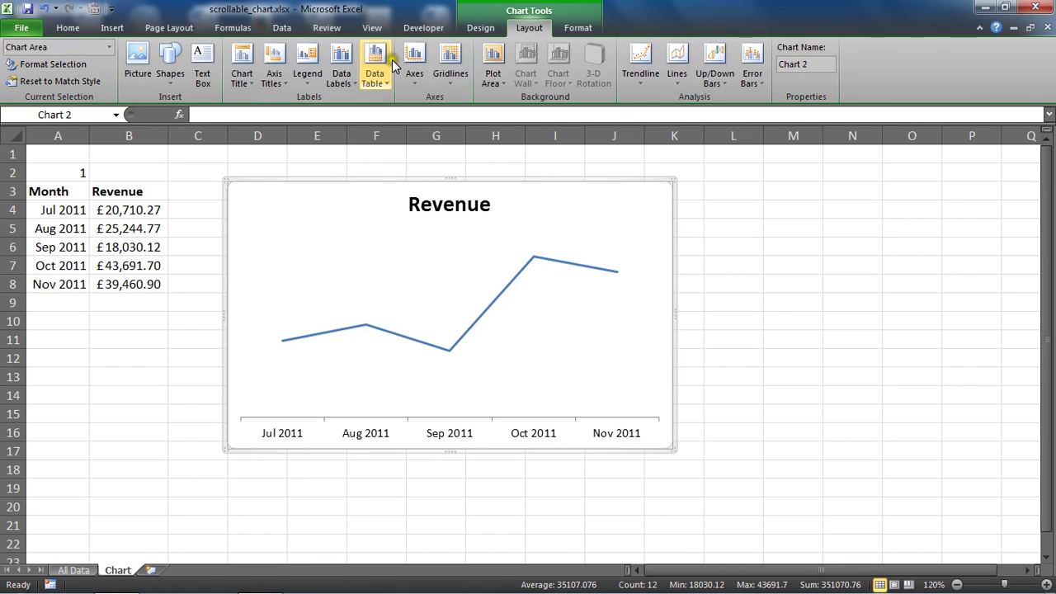
click(344, 80)
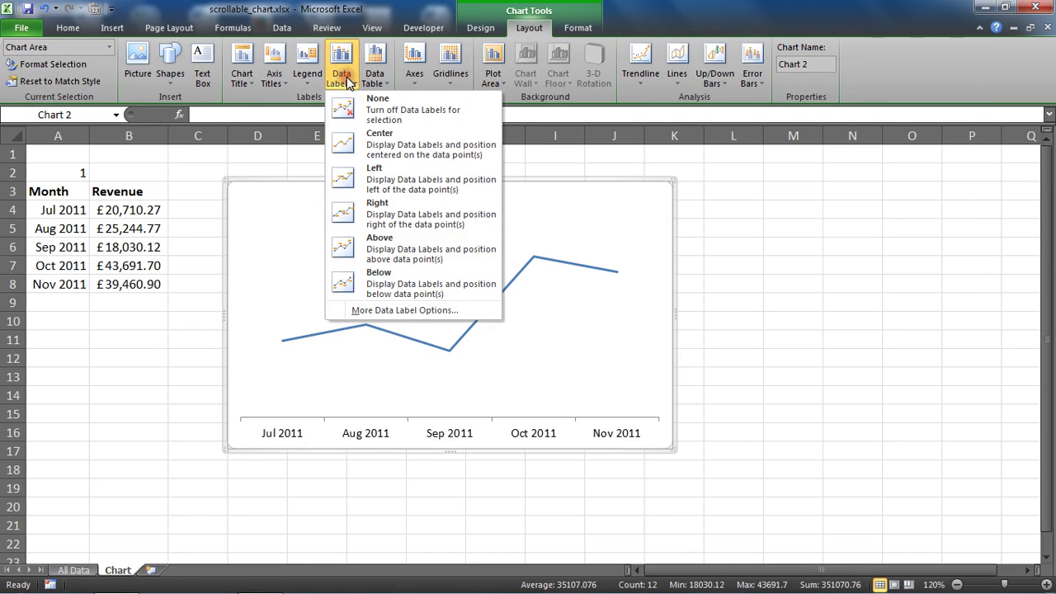
click(393, 260)
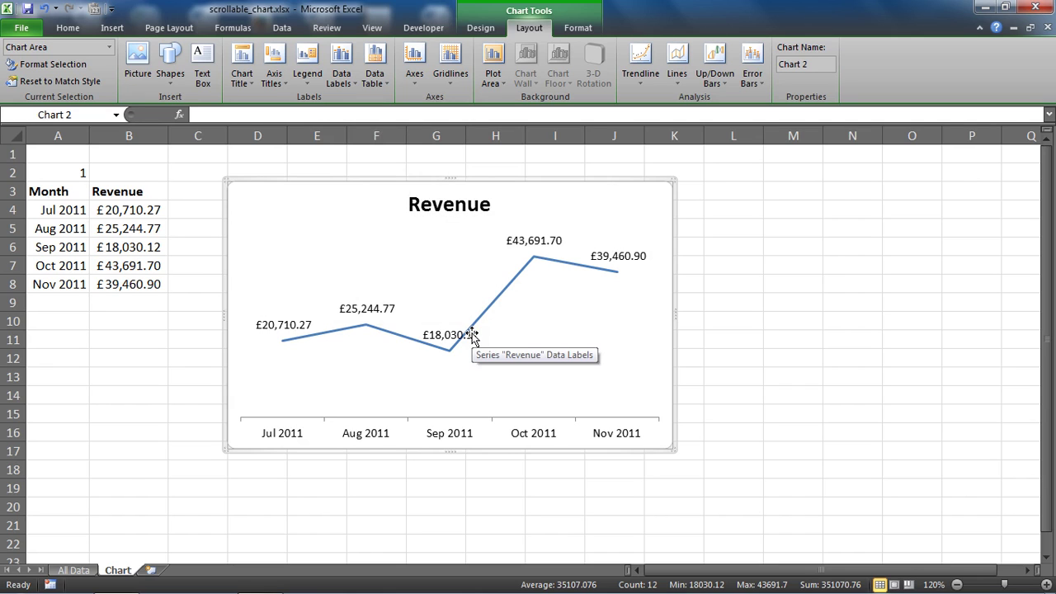
click(76, 170)
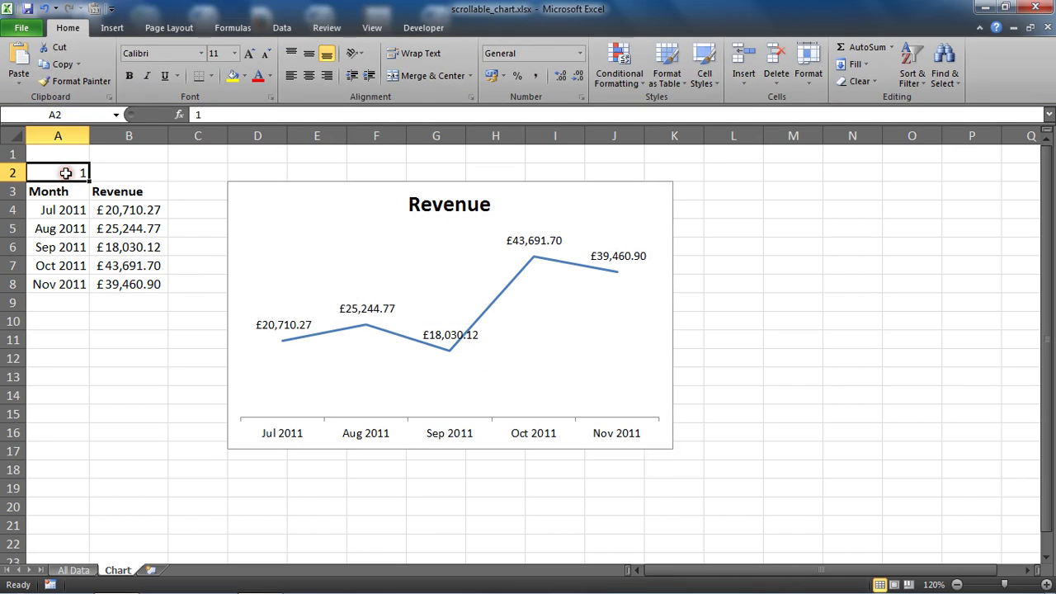
text(4)
key(Return)
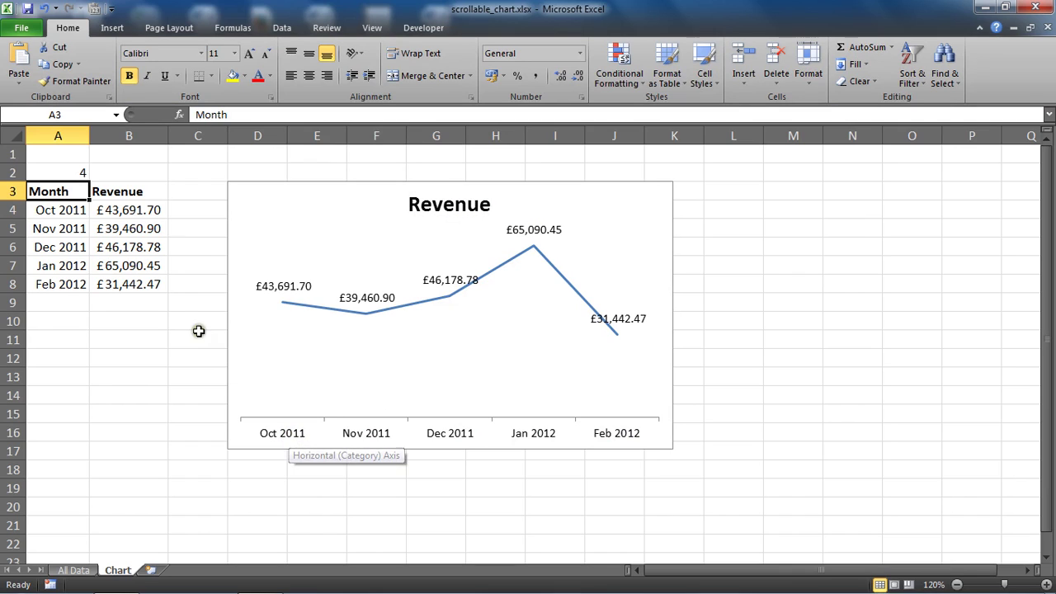
click(51, 211)
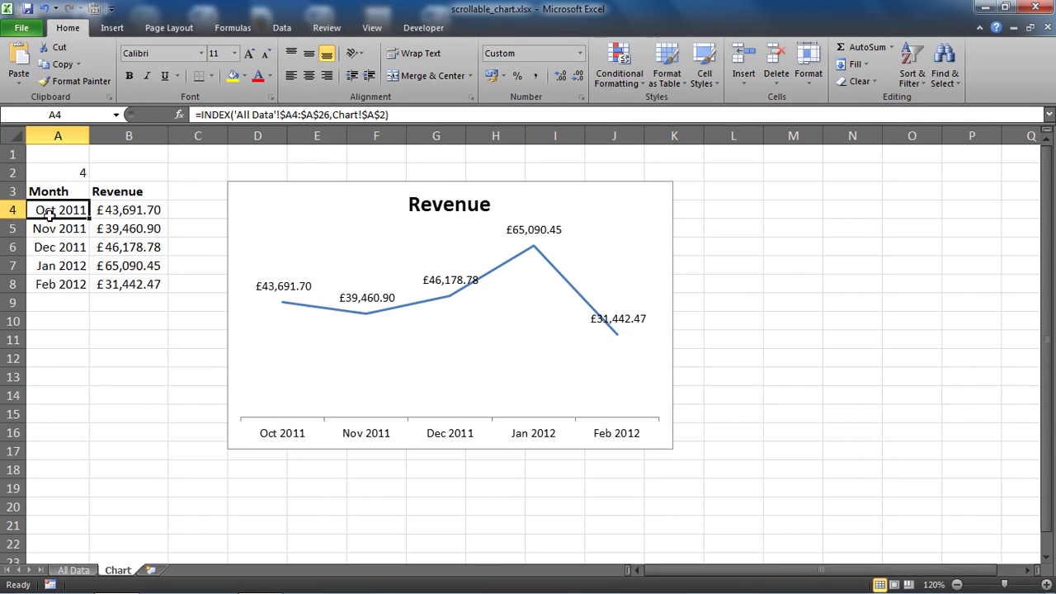
click(73, 172)
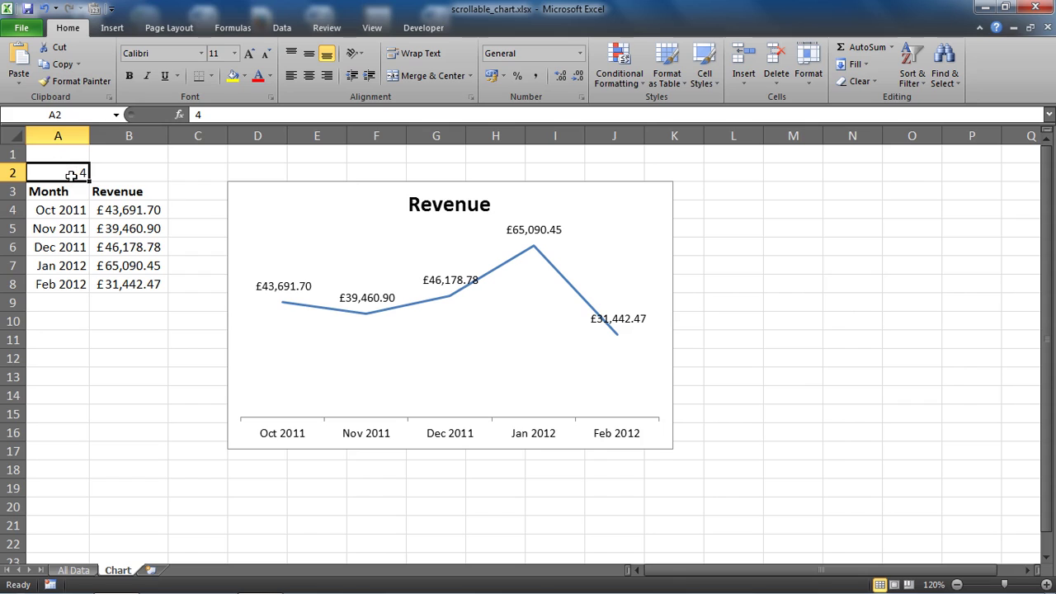
text(1)
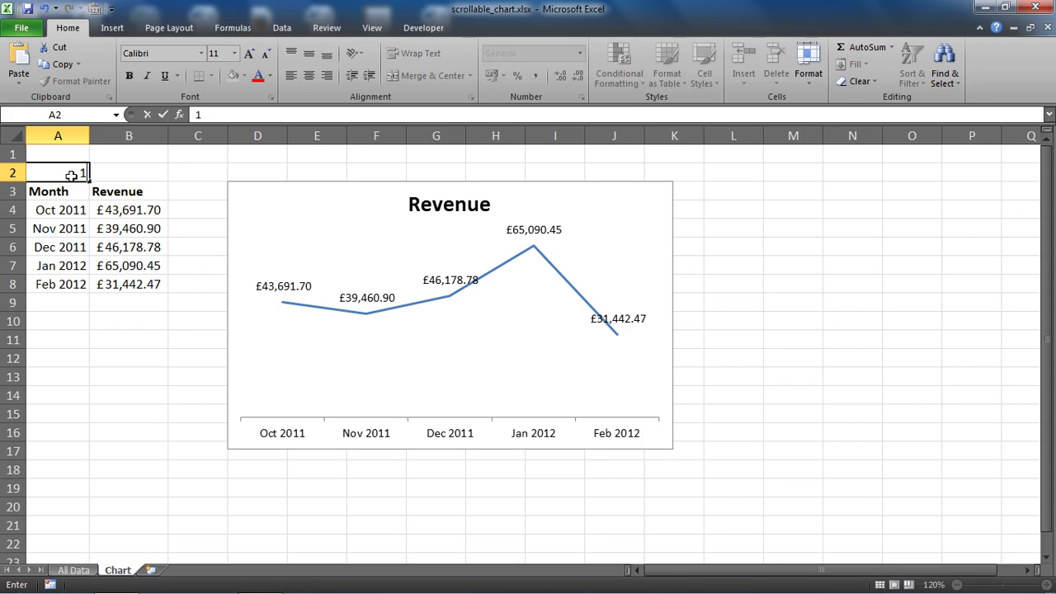
key(Return)
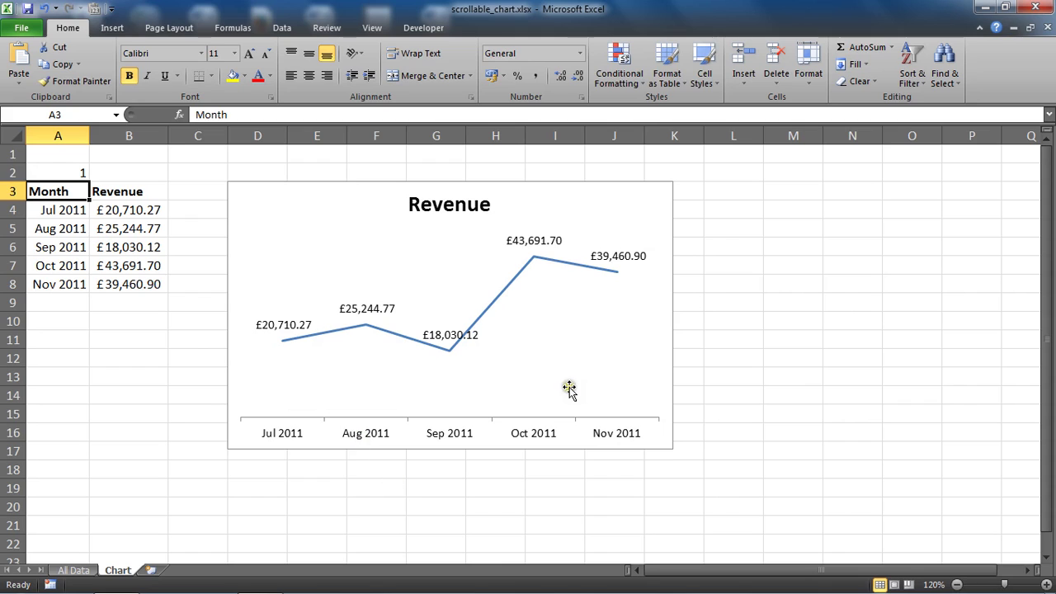
Step: Switch to the Developer tab and view Customize the Ribbon, cancelling without changes
click(425, 28)
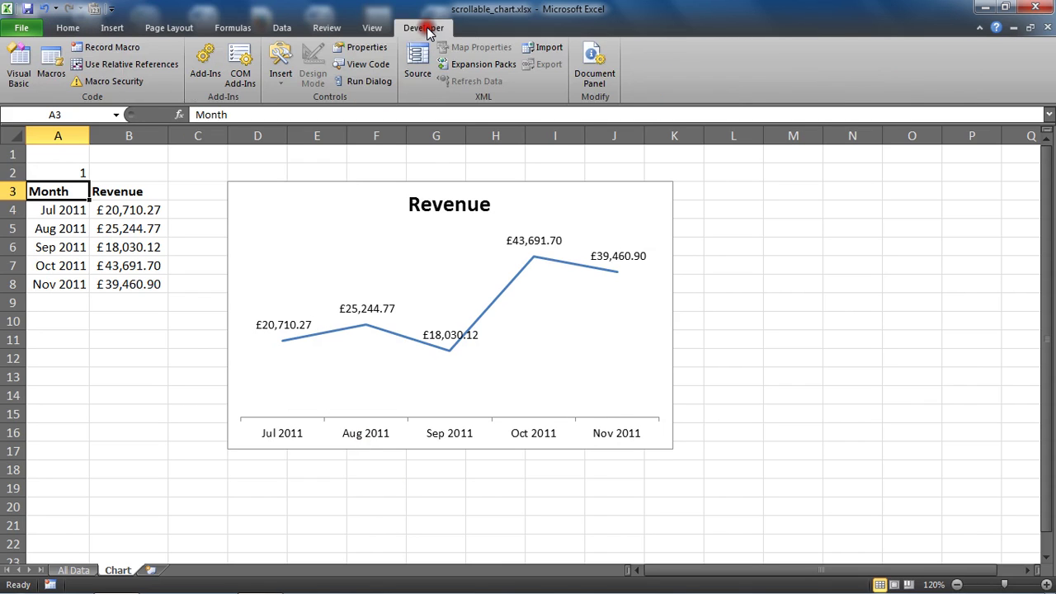
right_click(405, 96)
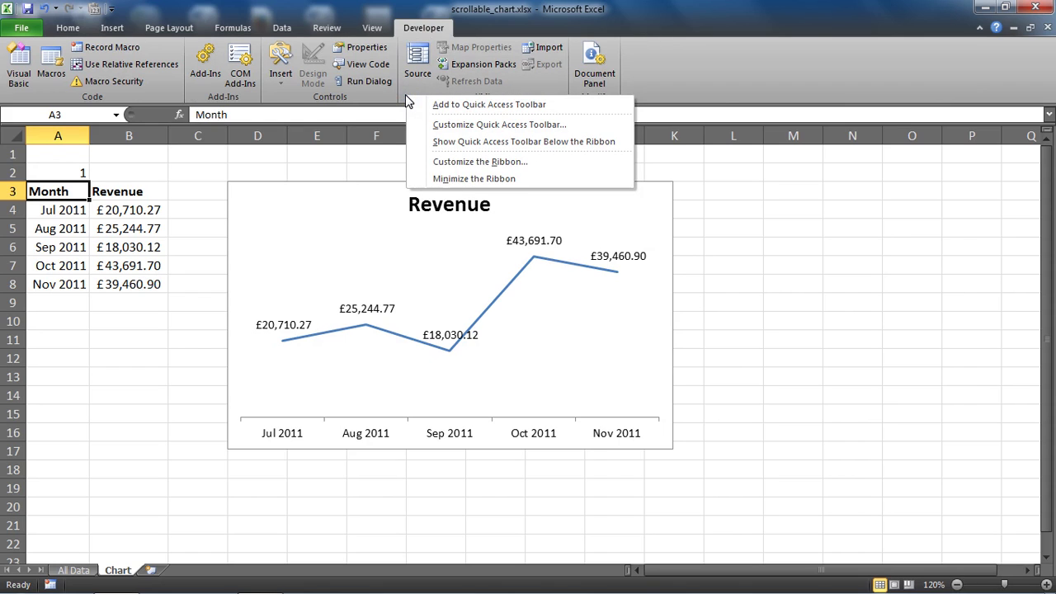
click(450, 164)
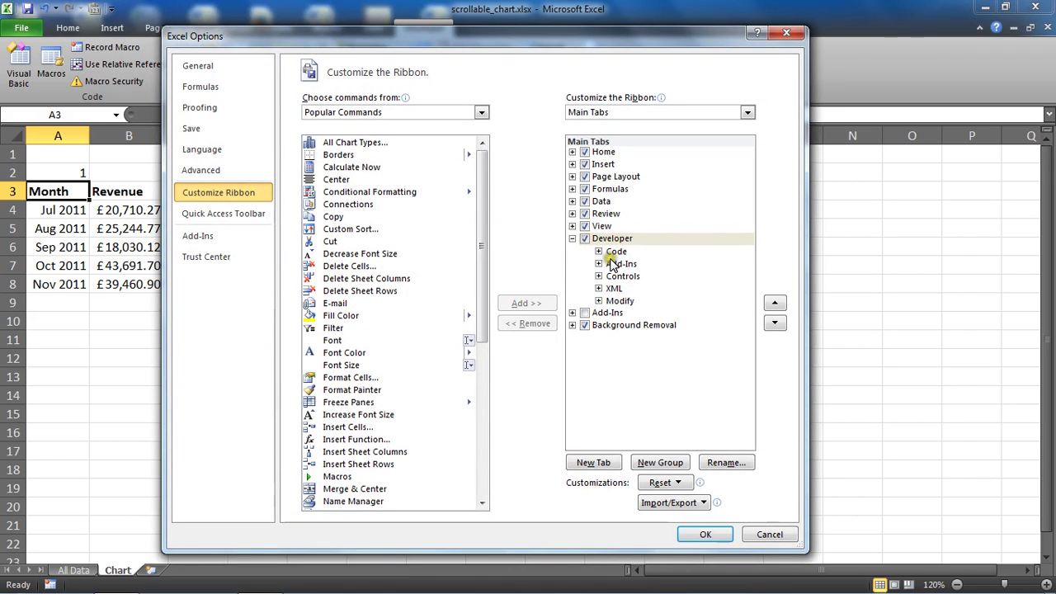
click(775, 533)
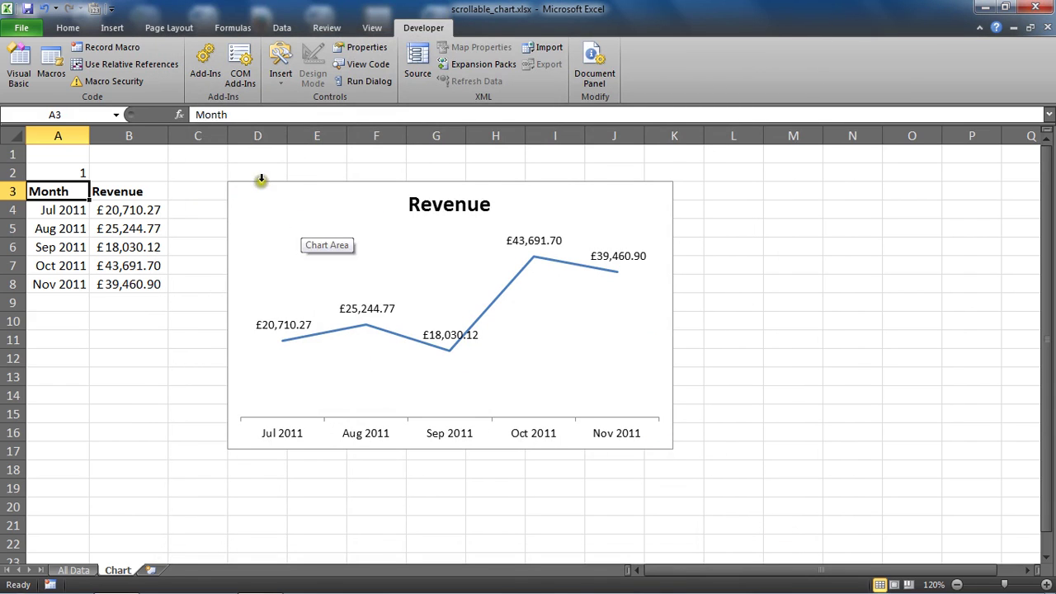
Step: Open Excel Options from the File page and cancel without changes
click(19, 28)
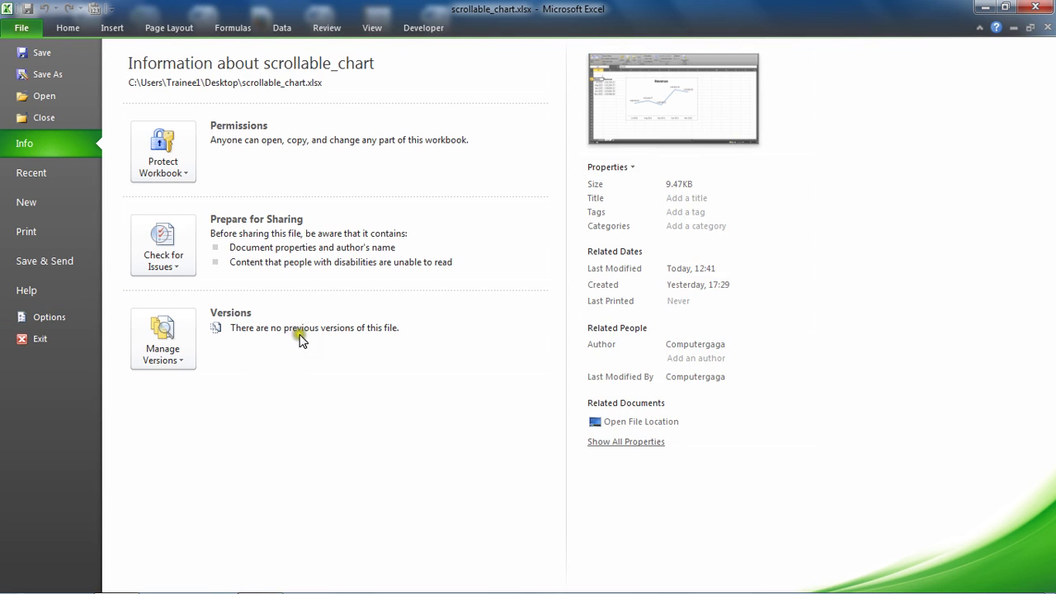
click(75, 316)
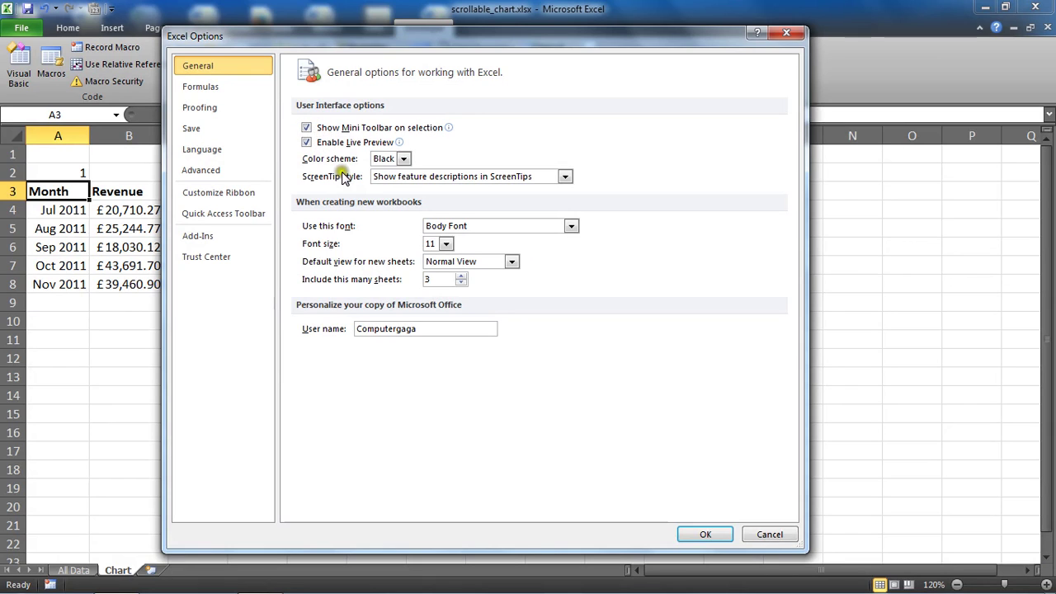
click(748, 531)
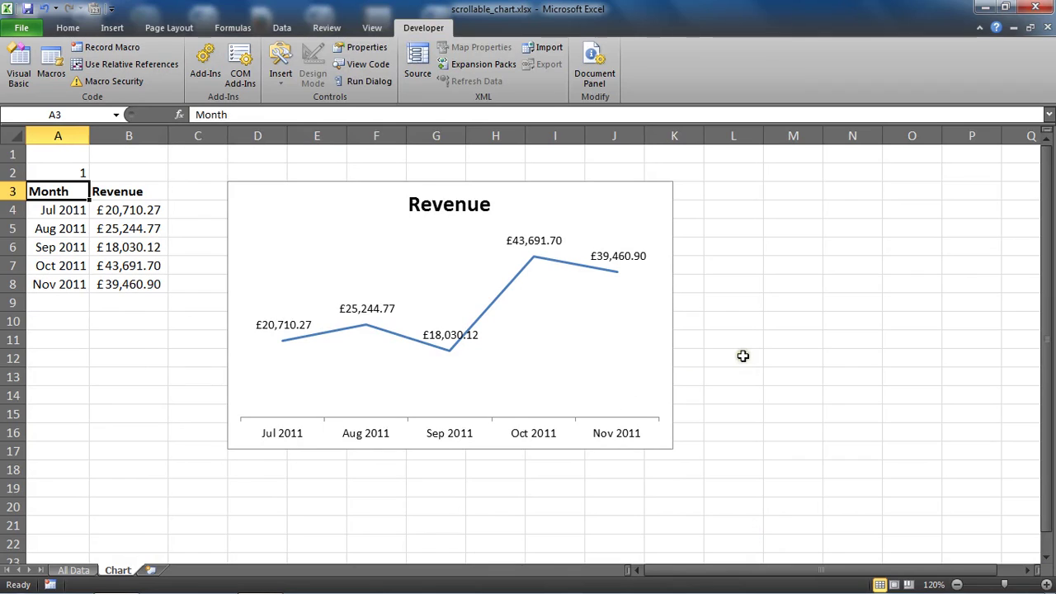
Step: Draw a Form Controls scroll bar spanning the chart's full width directly beneath it
click(426, 28)
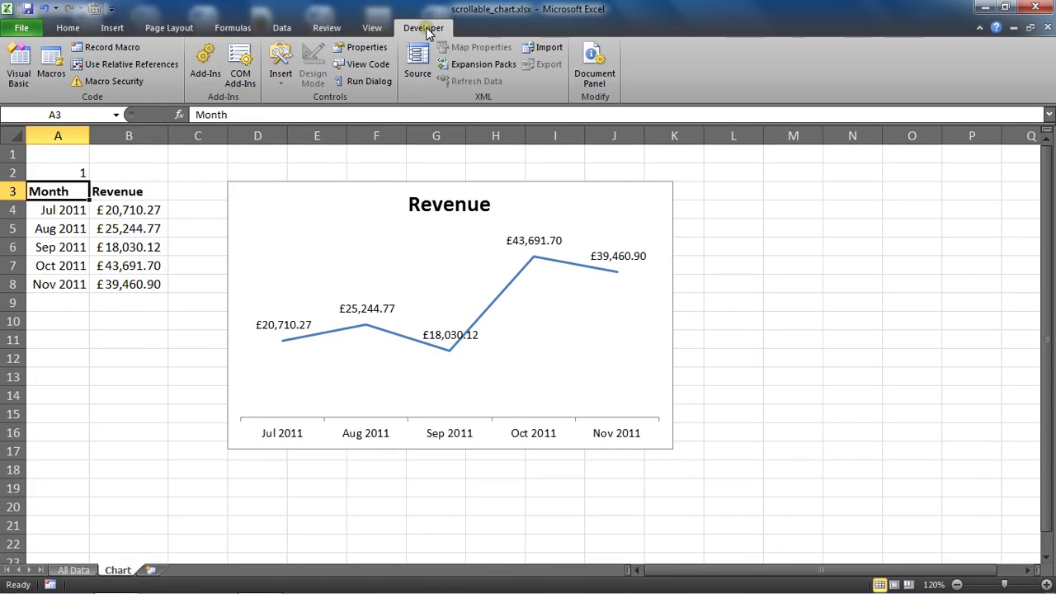
click(280, 74)
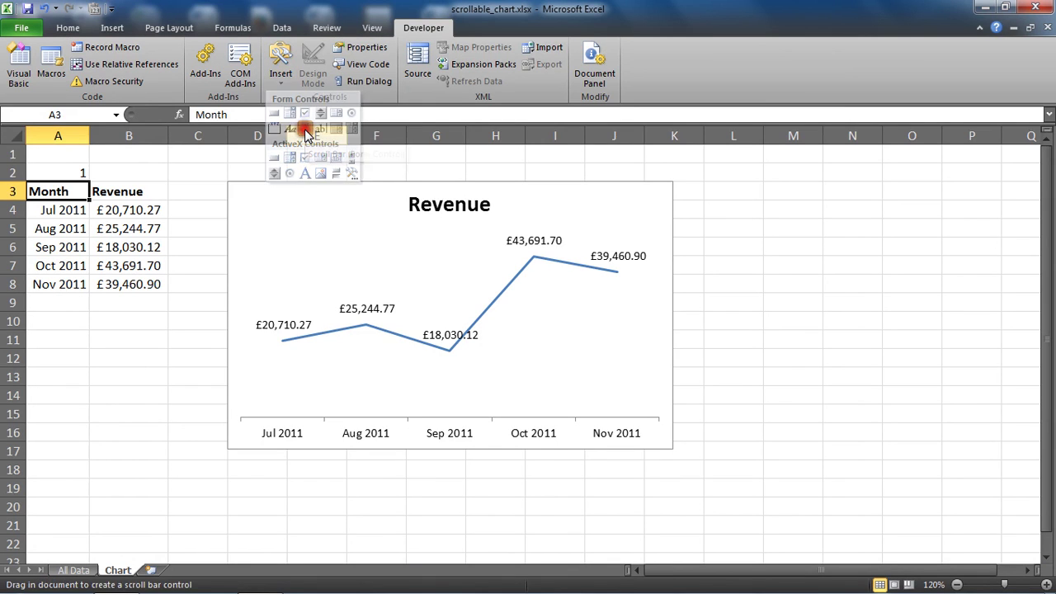
click(304, 128)
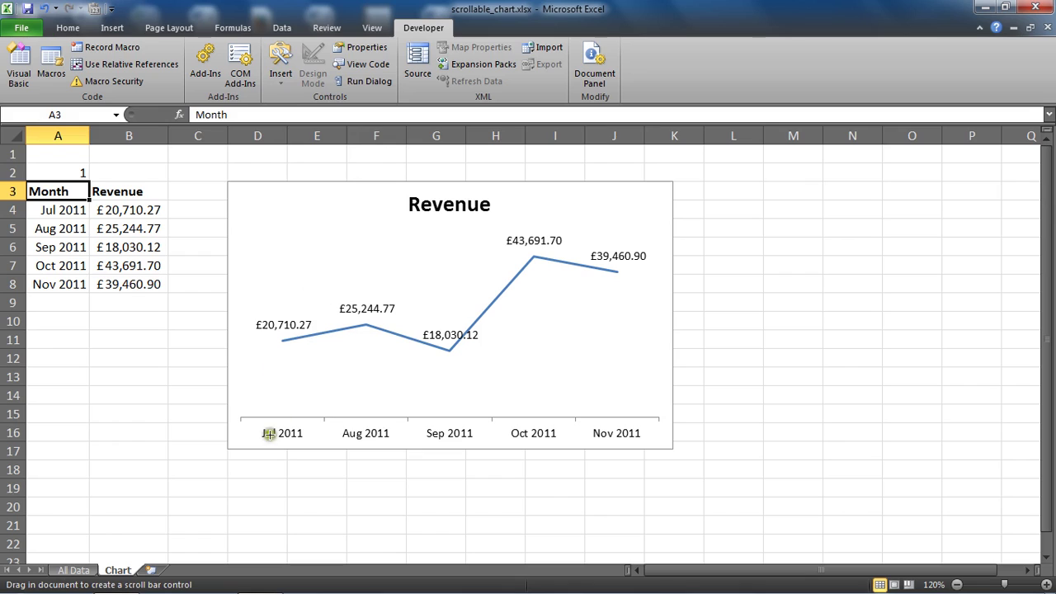
mouse_move(232, 450)
mouse_down()
mouse_move(299, 477)
mouse_move(393, 487)
mouse_move(667, 486)
mouse_move(673, 476)
mouse_up()
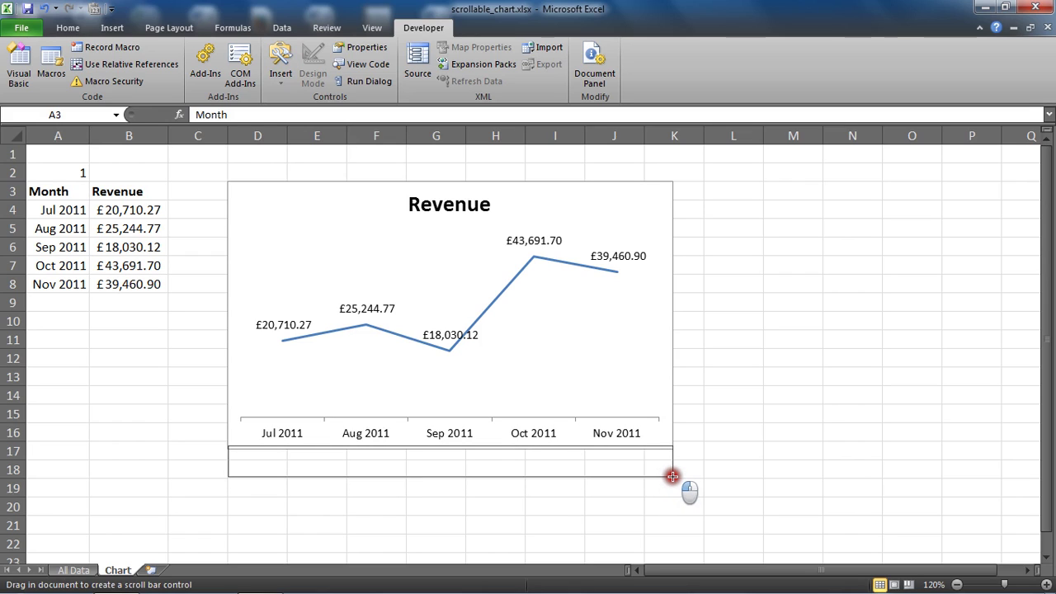
drag(672, 476, 672, 475)
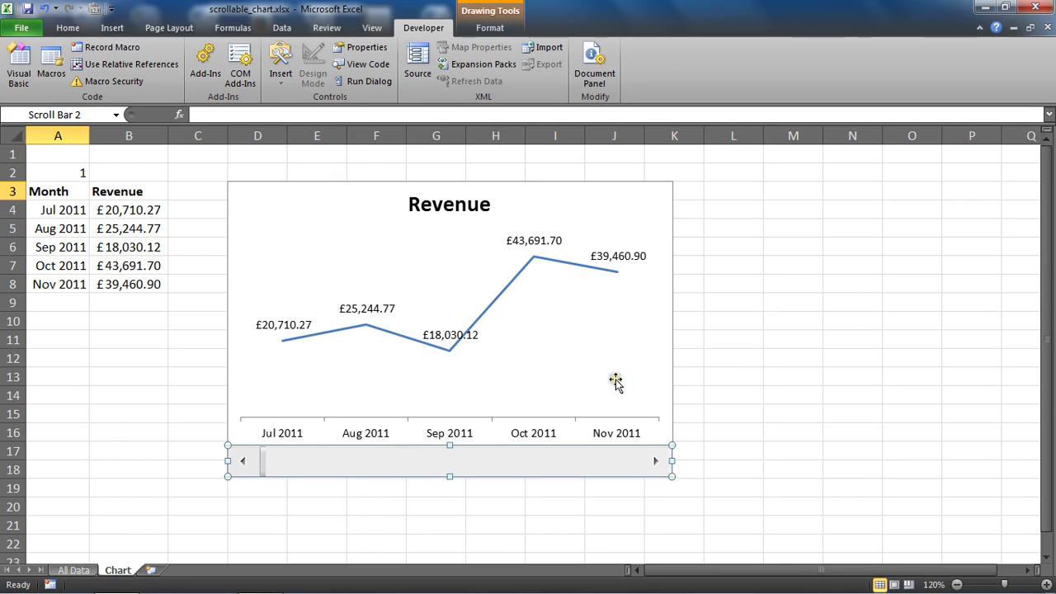
Step: In Format Control, set current value 1, minimum 1 and maximum 23
click(367, 51)
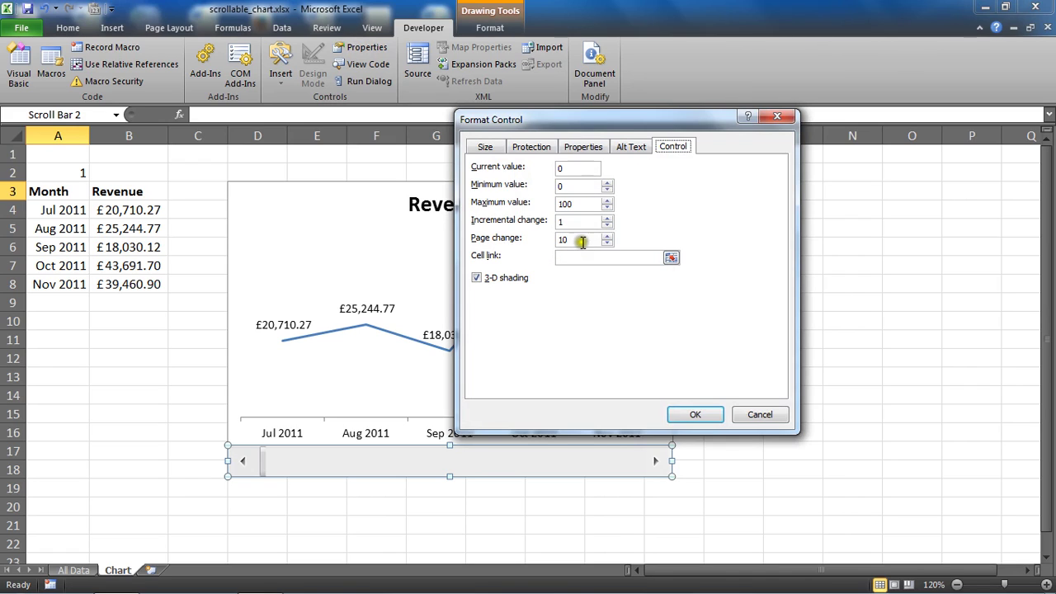
click(576, 169)
text(1)
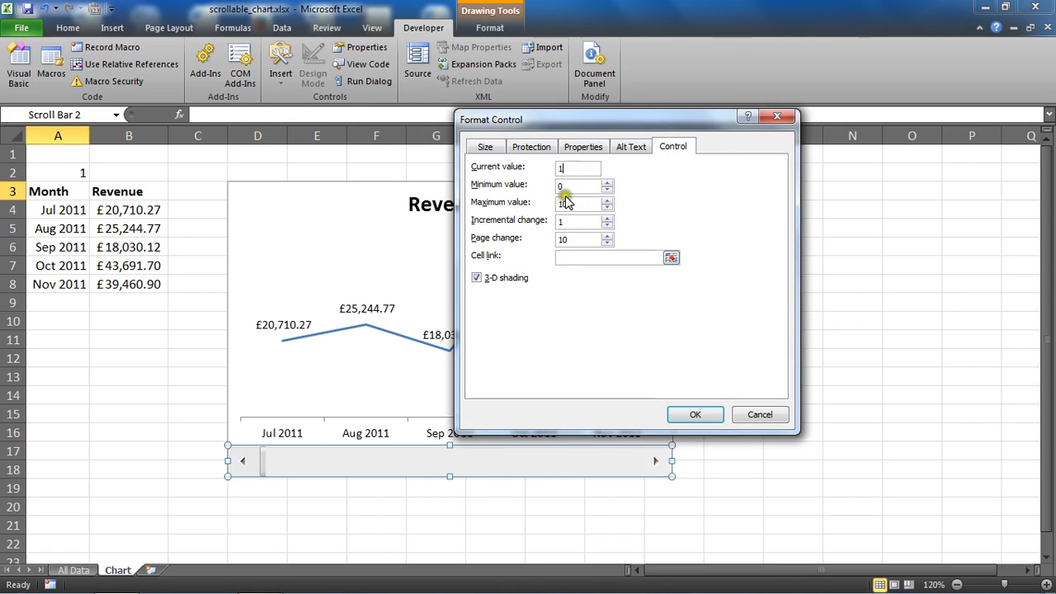
double_click(562, 187)
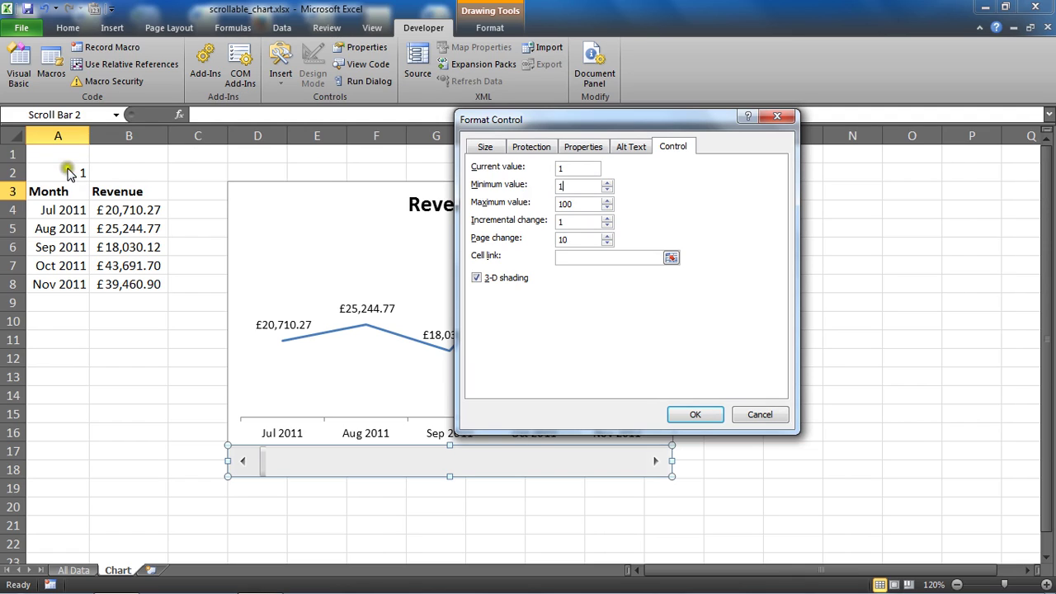
click(573, 201)
text(23)
Step: Set incremental change 1, page change 5 and cell link $A$2
click(571, 221)
click(569, 205)
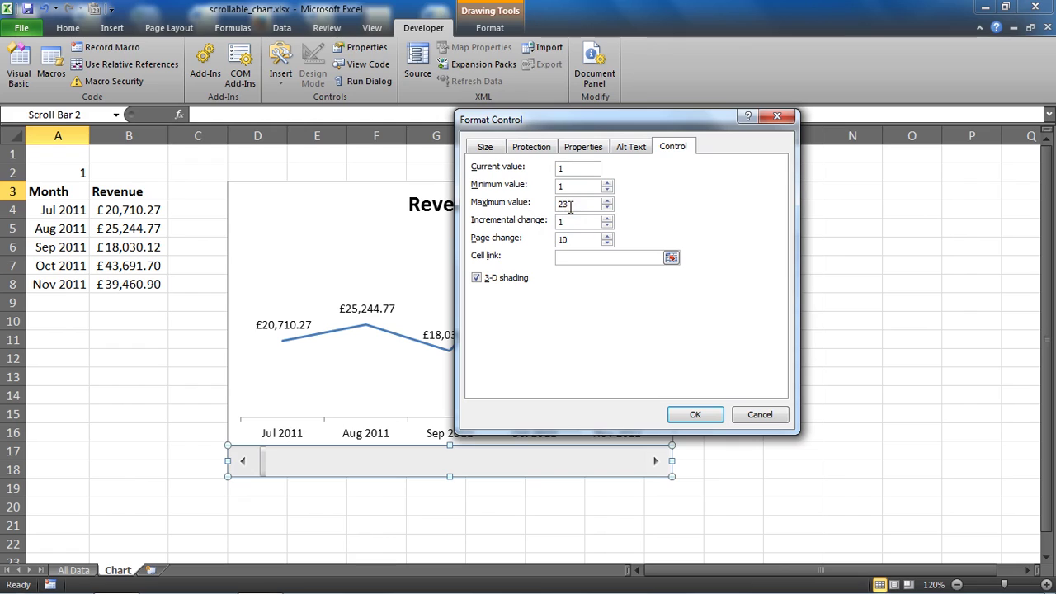
click(566, 221)
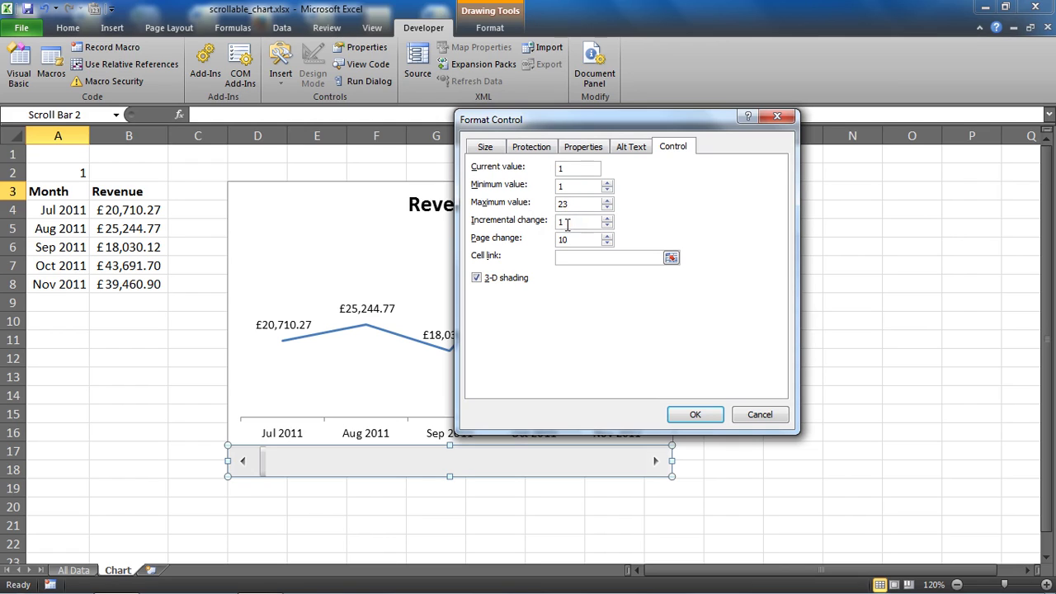
click(566, 222)
drag(571, 239, 551, 240)
click(563, 255)
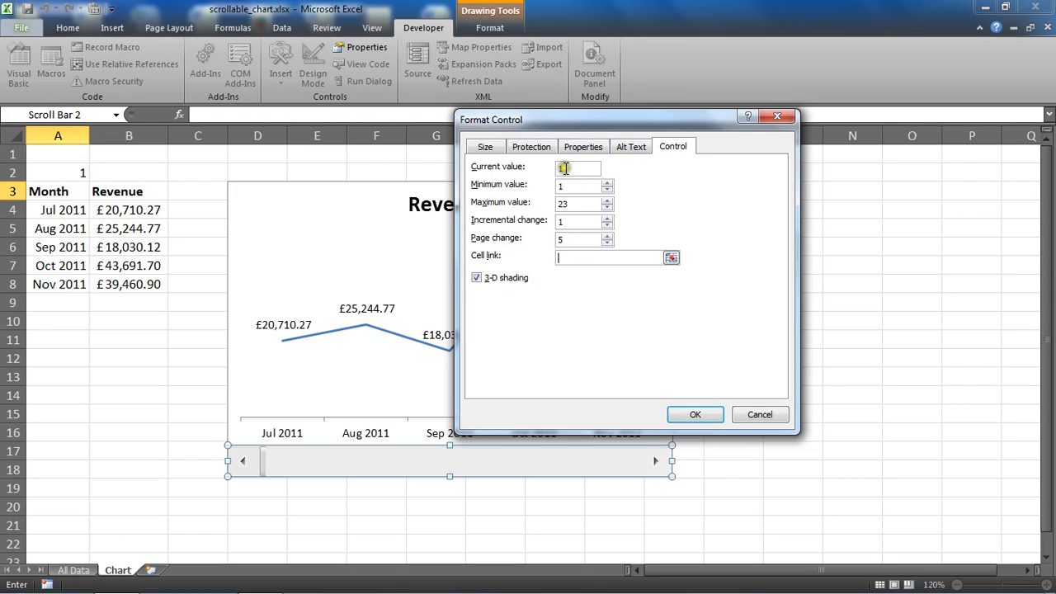
click(80, 176)
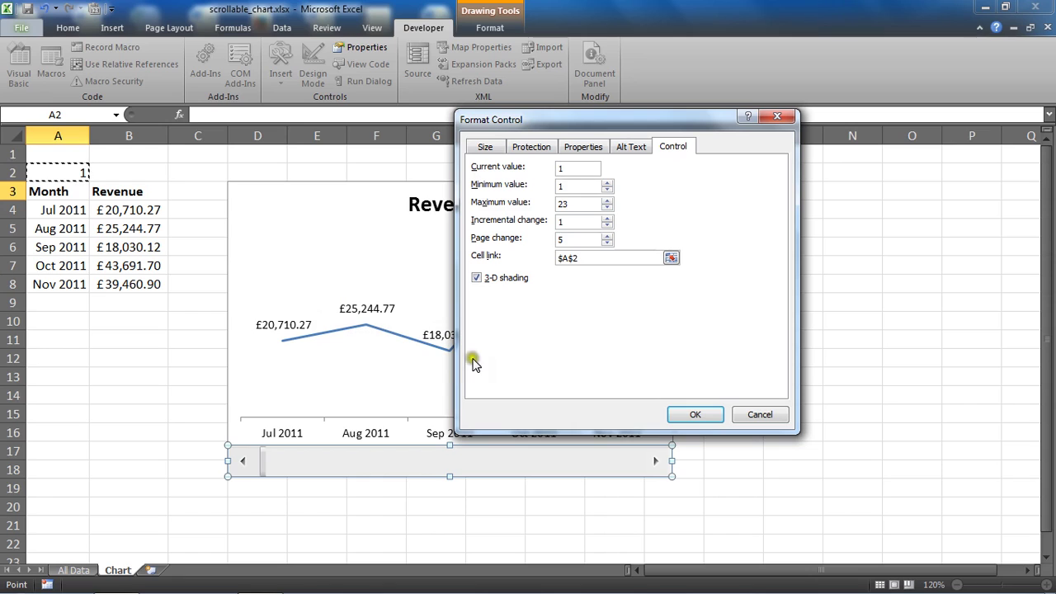
Step: Confirm the scroll bar settings and step the chart window forward five months
click(694, 415)
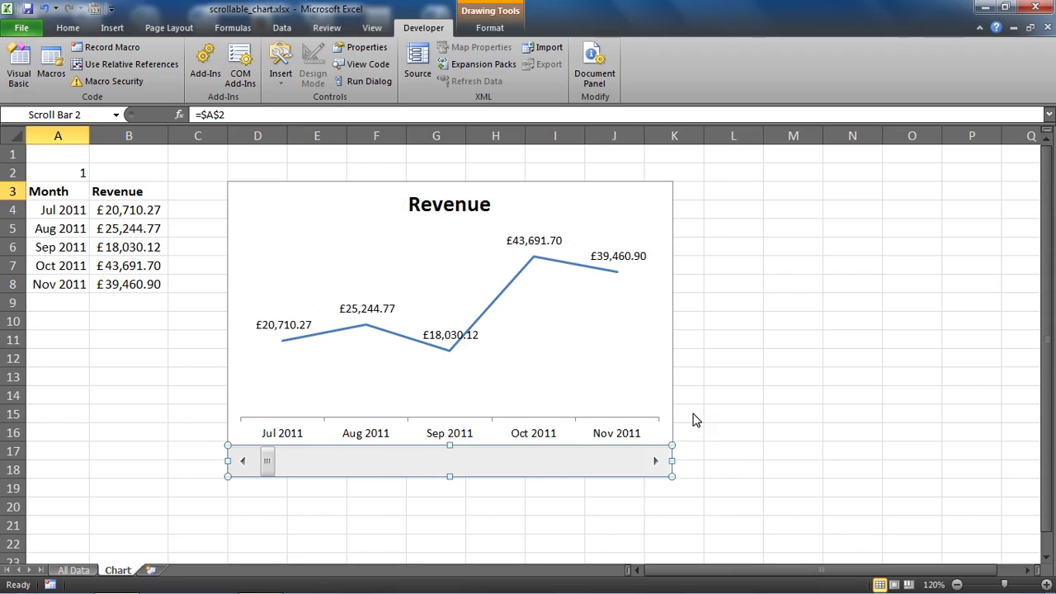
click(727, 382)
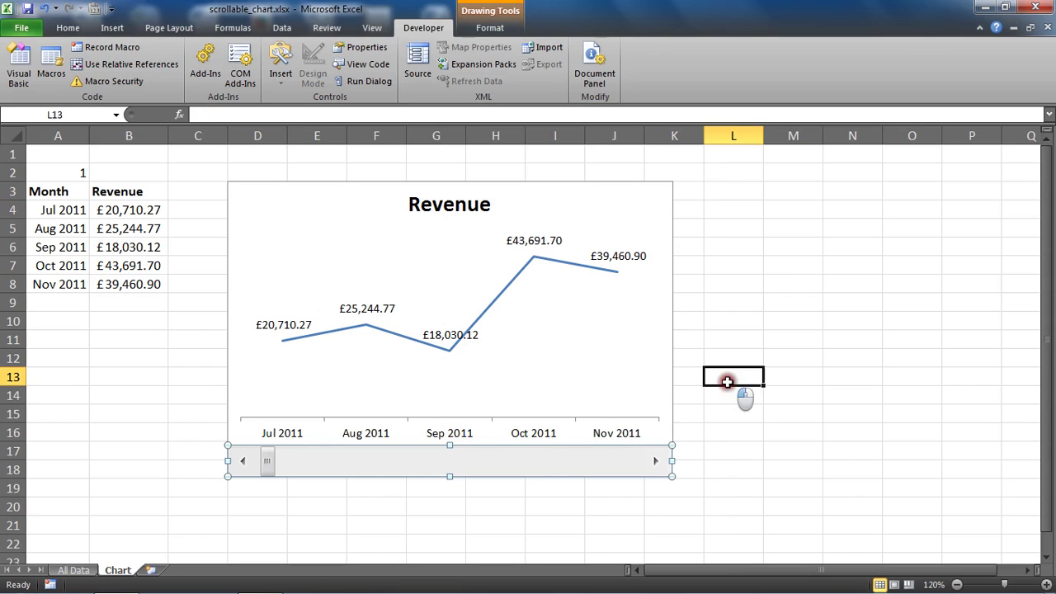
click(657, 462)
click(657, 462)
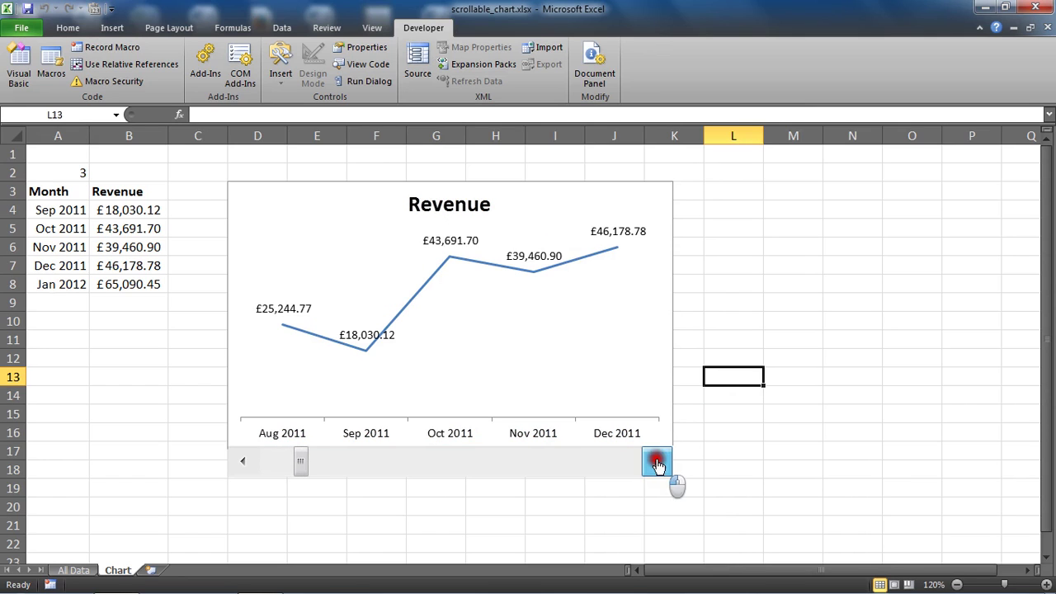
click(657, 462)
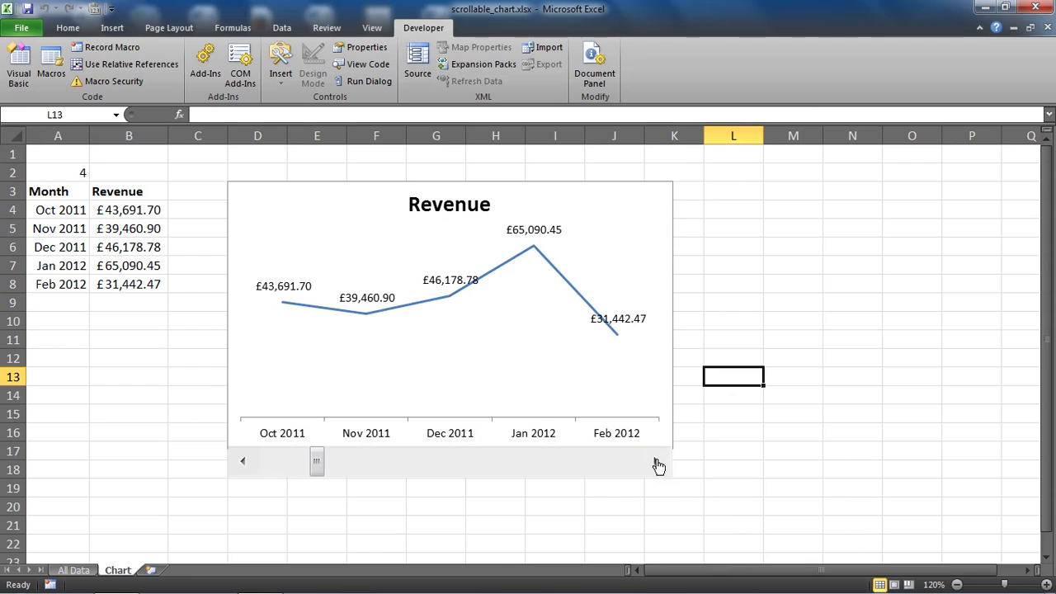
click(657, 462)
click(658, 462)
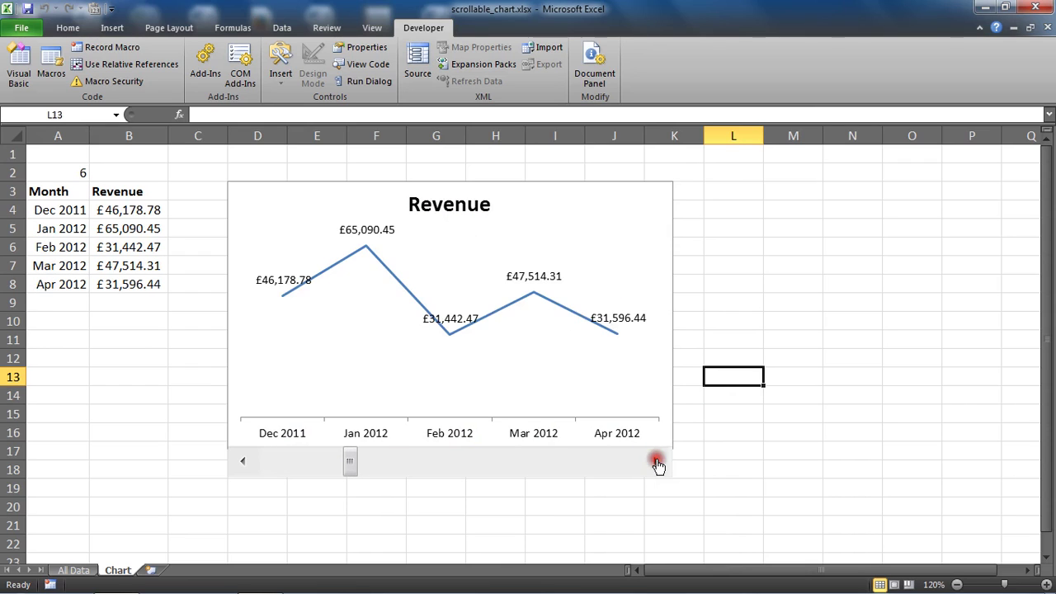
Step: Check A2 and the month rows, then step forward one month and back four
click(66, 173)
drag(62, 210, 101, 265)
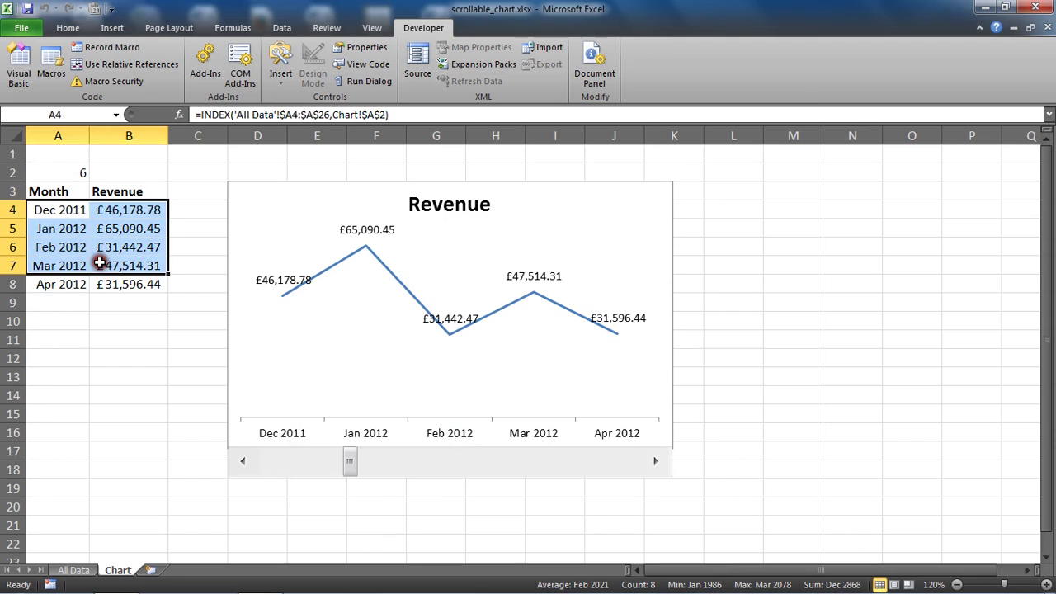
click(108, 322)
click(655, 460)
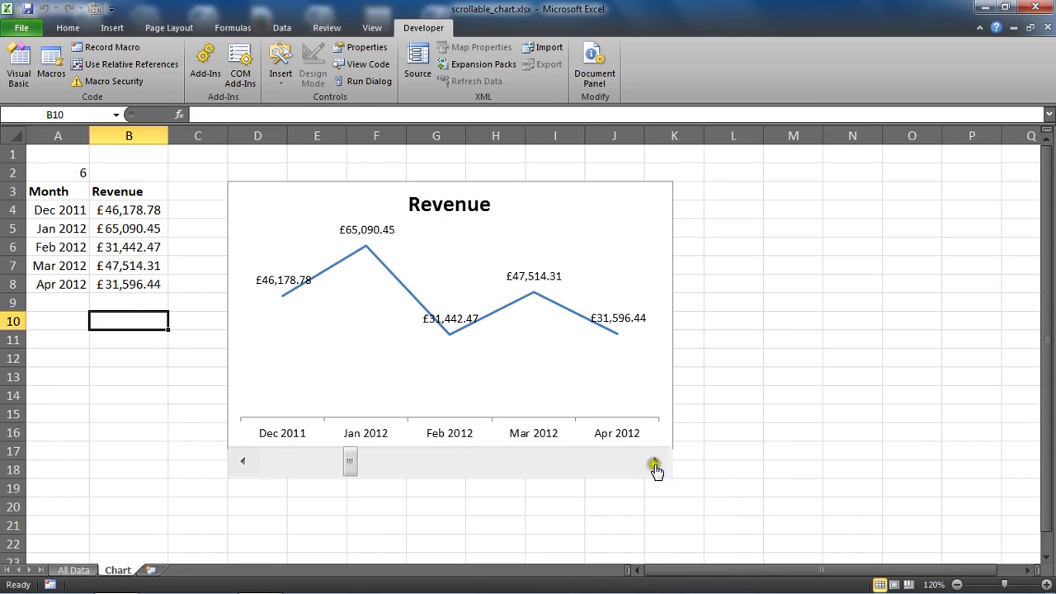
click(242, 462)
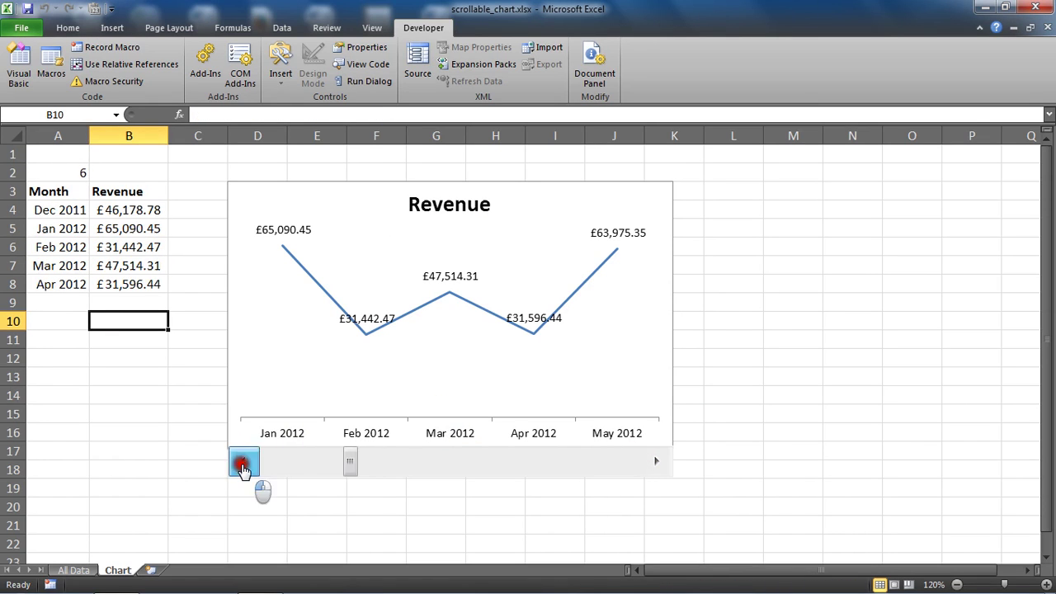
click(243, 462)
click(242, 462)
click(242, 462)
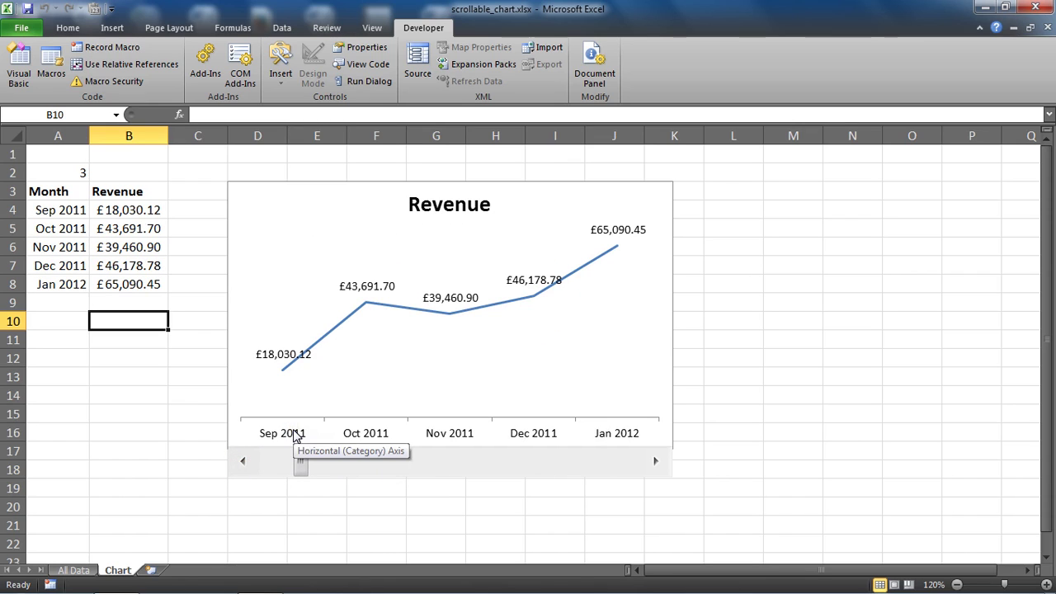
Step: Page forward twice and drag the thumb, settling at A2 = 19 (Jan–May 2013)
click(438, 470)
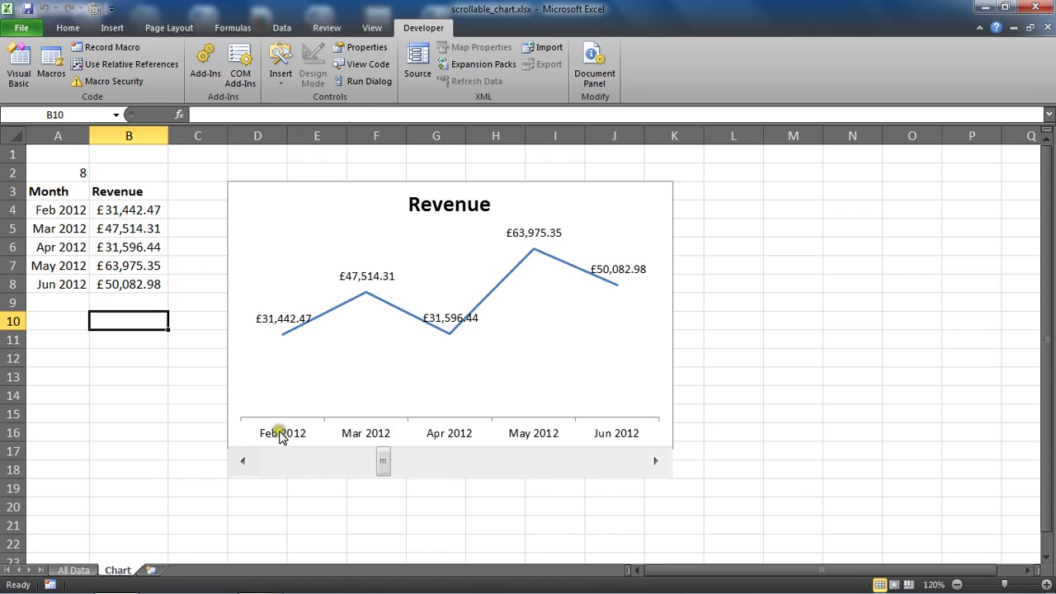
click(513, 470)
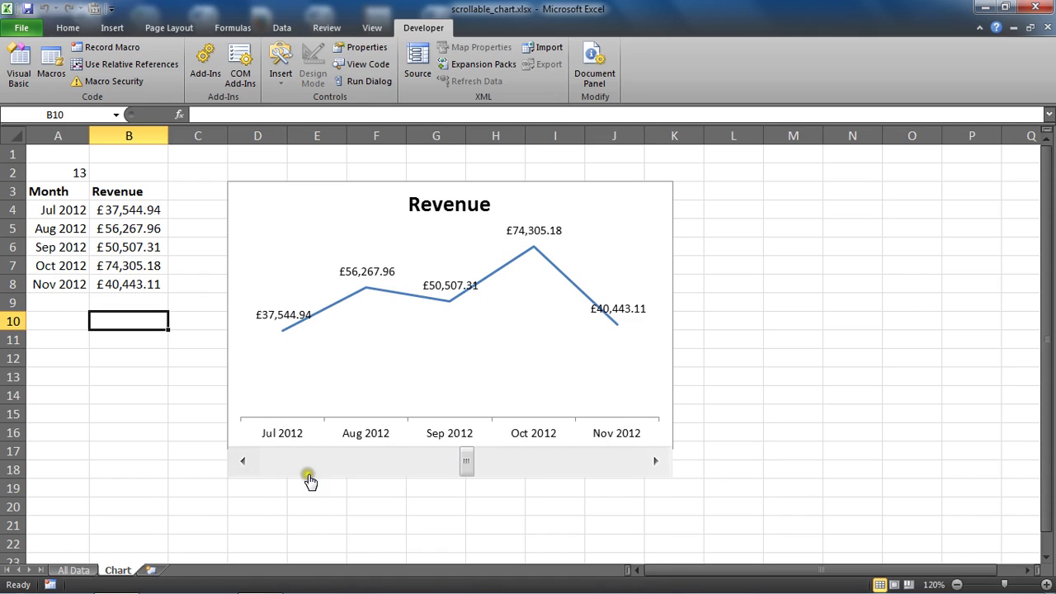
click(240, 463)
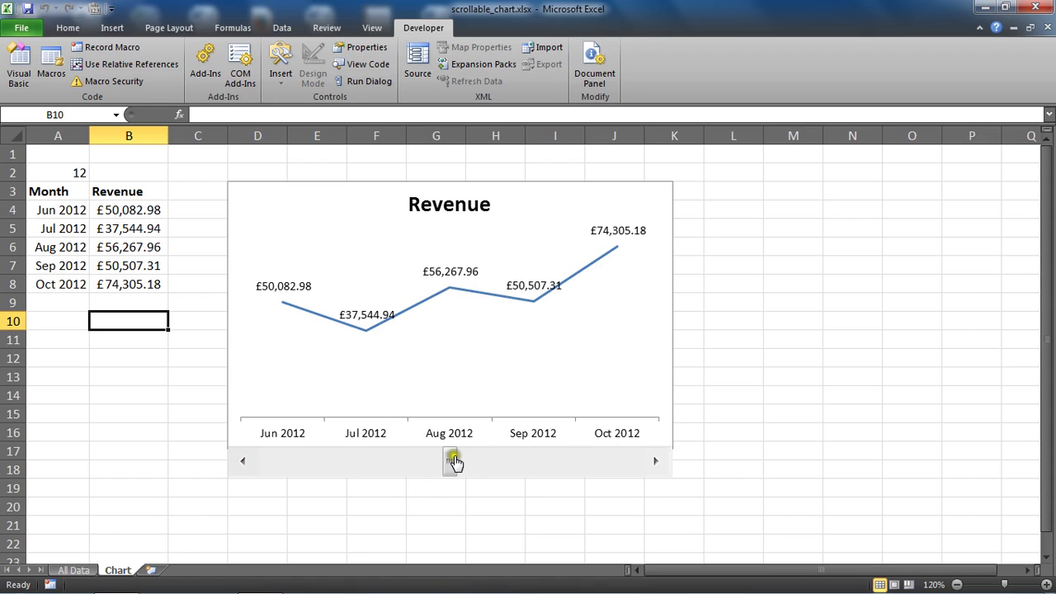
drag(450, 462, 592, 465)
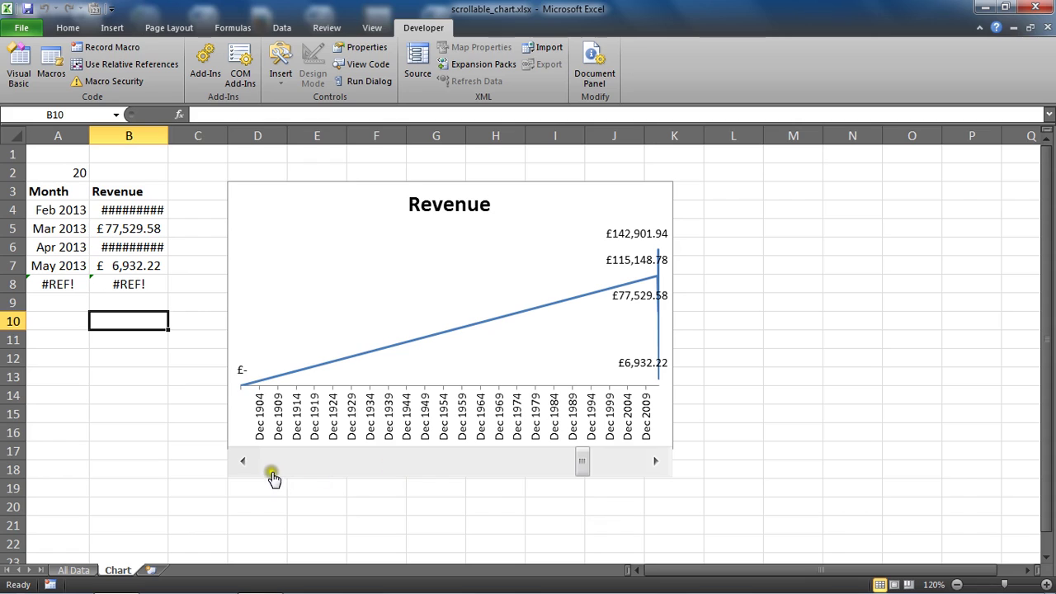
click(244, 463)
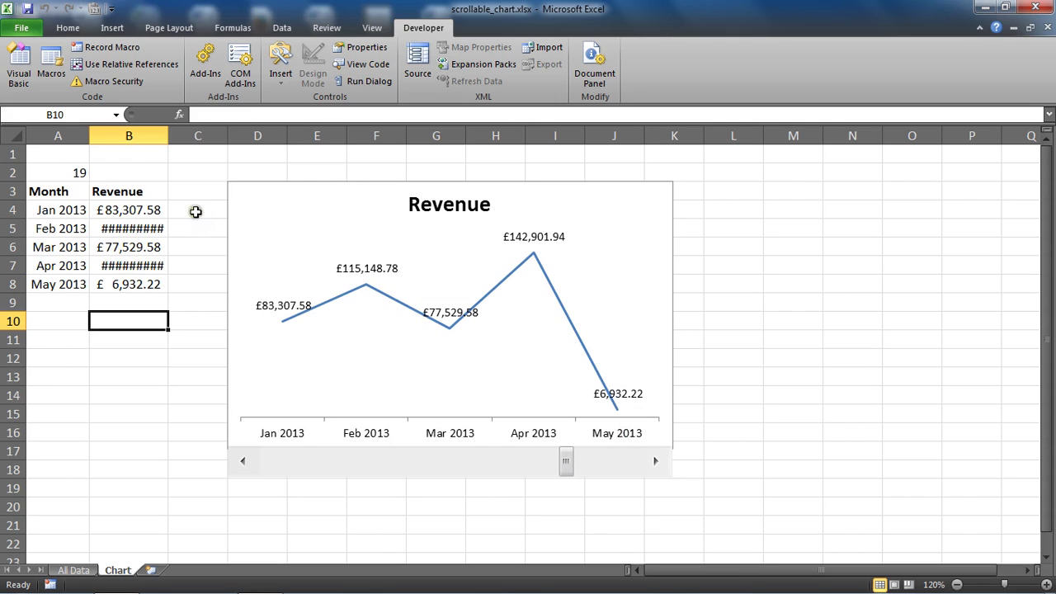
Step: Autofit column B so all Revenue values show, then check the All Data sheet
double_click(166, 140)
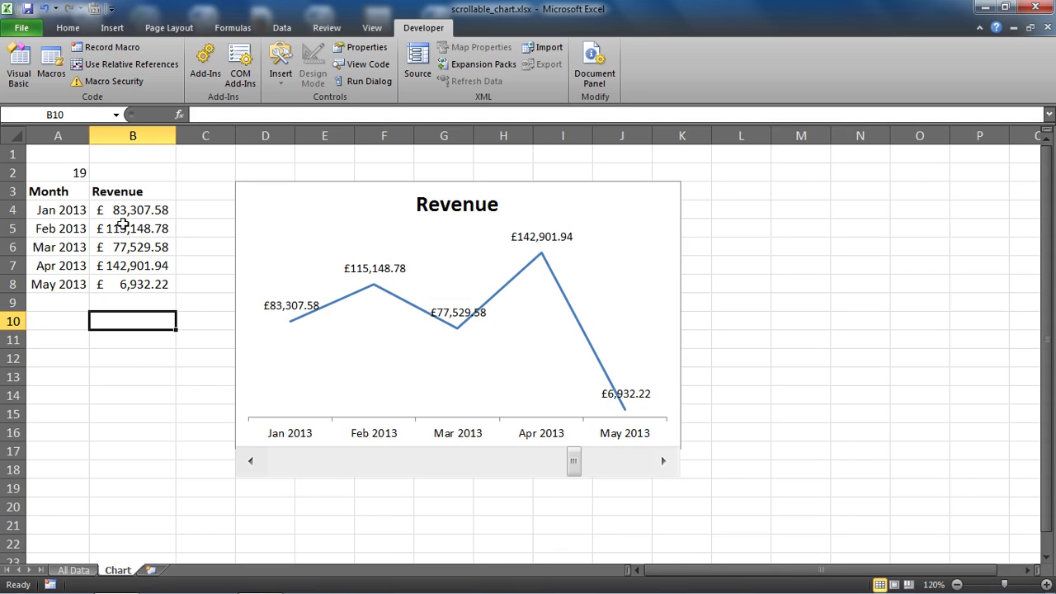
click(67, 172)
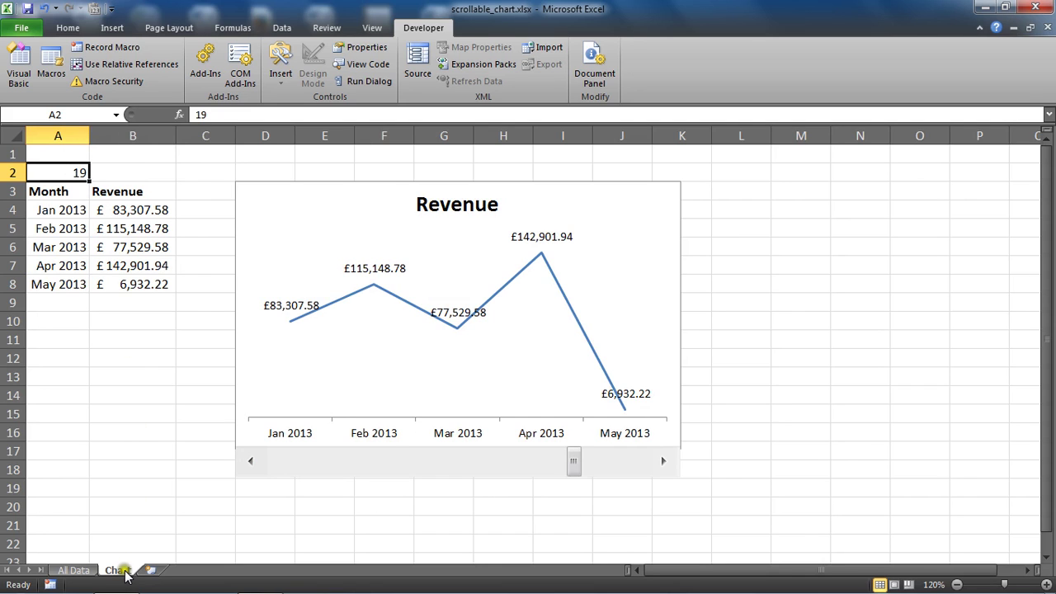
click(87, 571)
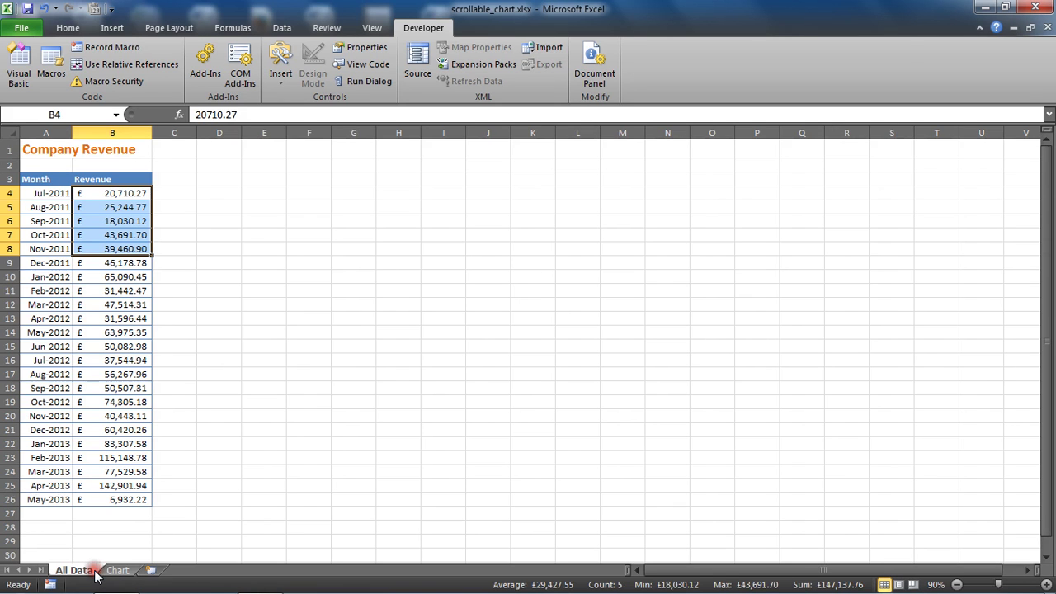
click(116, 571)
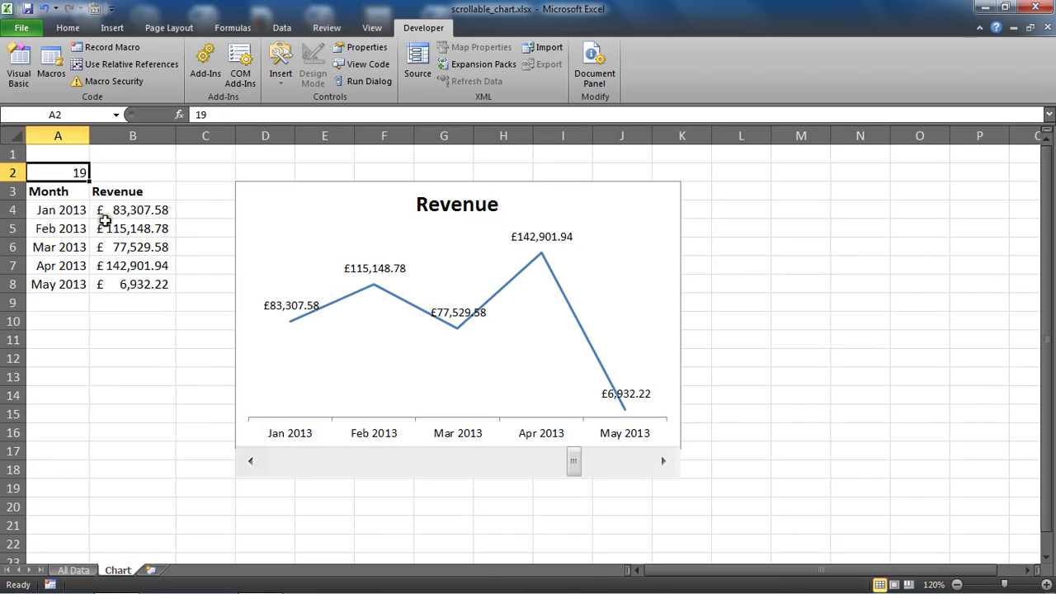
Step: Set A2's font colour to White to hide the position number
click(68, 27)
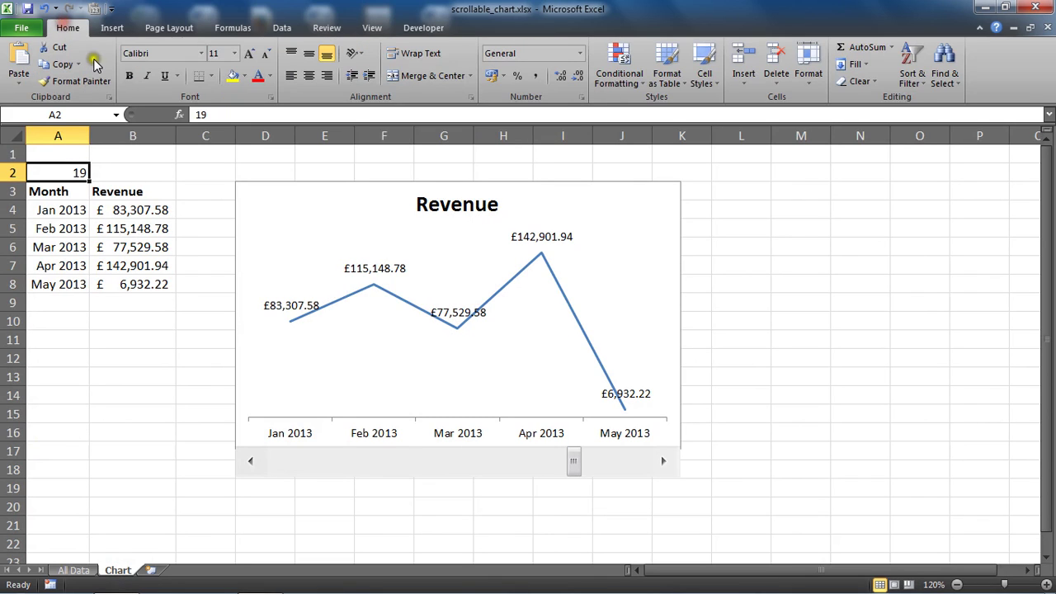
click(269, 76)
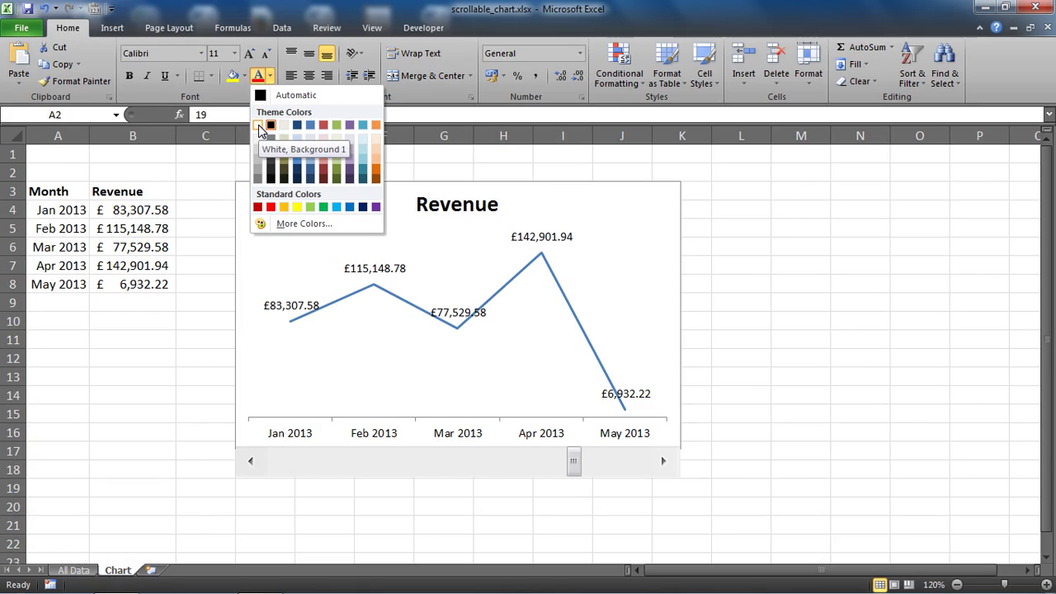
click(259, 125)
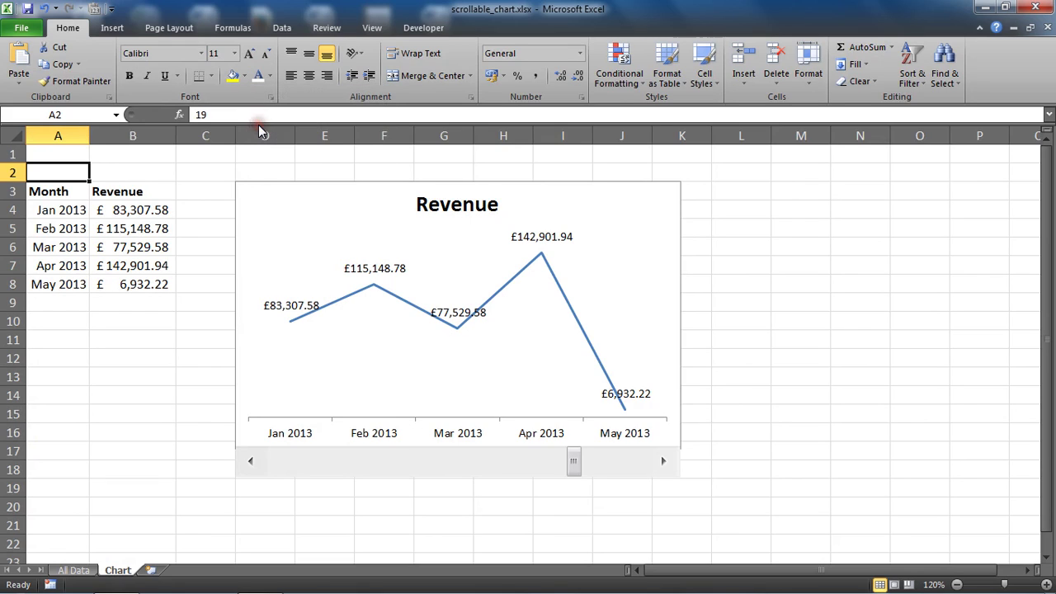
click(70, 211)
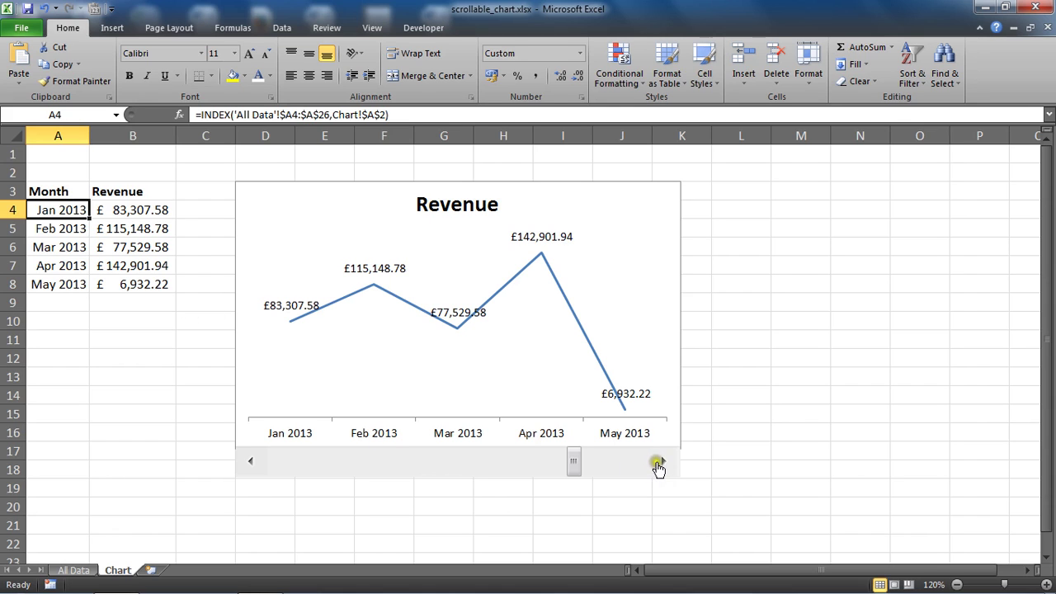
Step: Step the chart forward one month, then back five to Sep 2012–Jan 2013
click(659, 464)
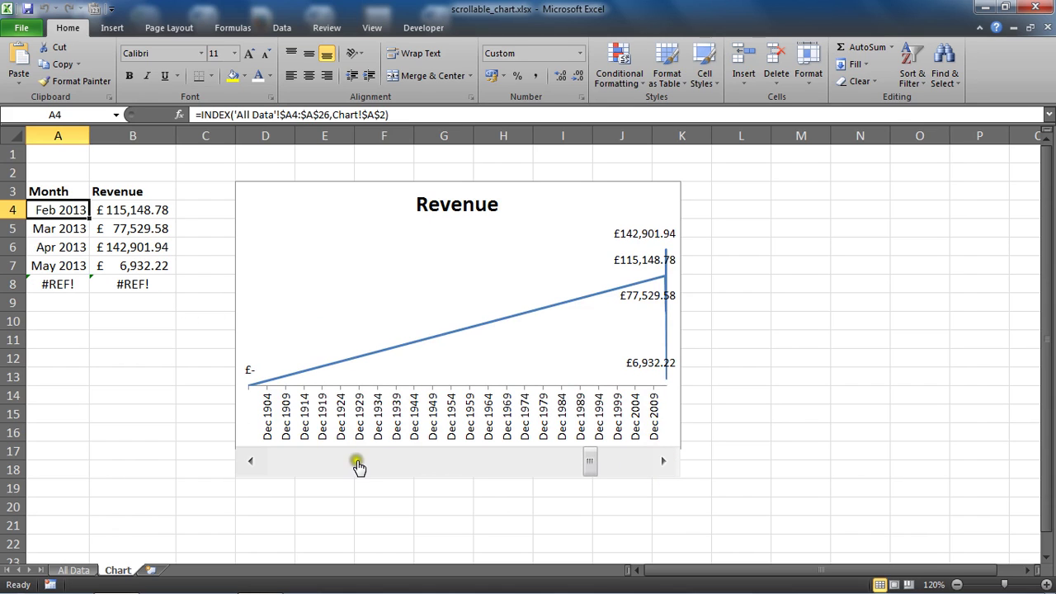
click(249, 461)
click(248, 461)
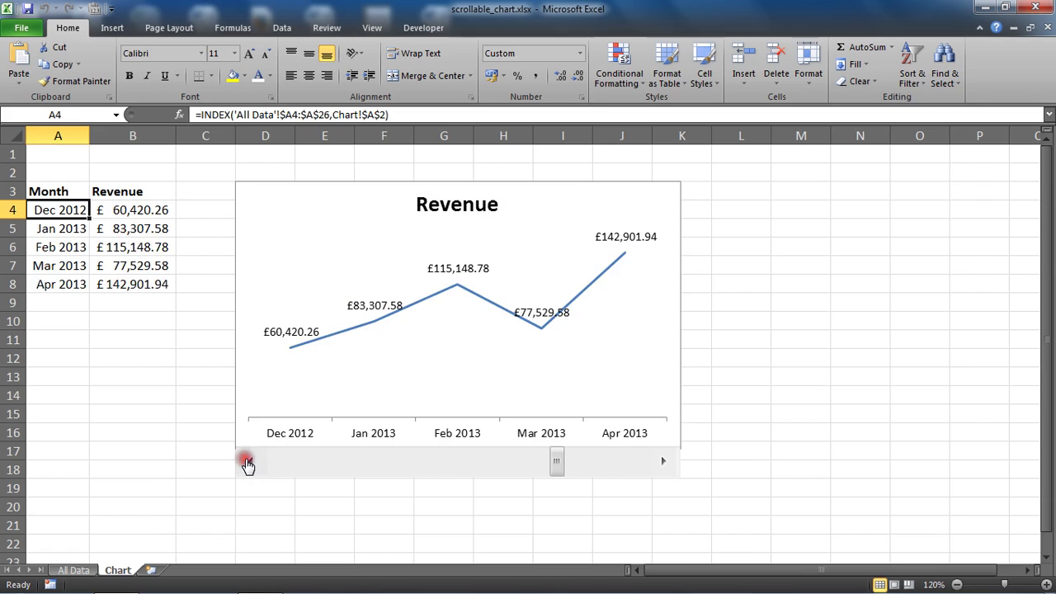
click(247, 461)
click(248, 462)
click(247, 462)
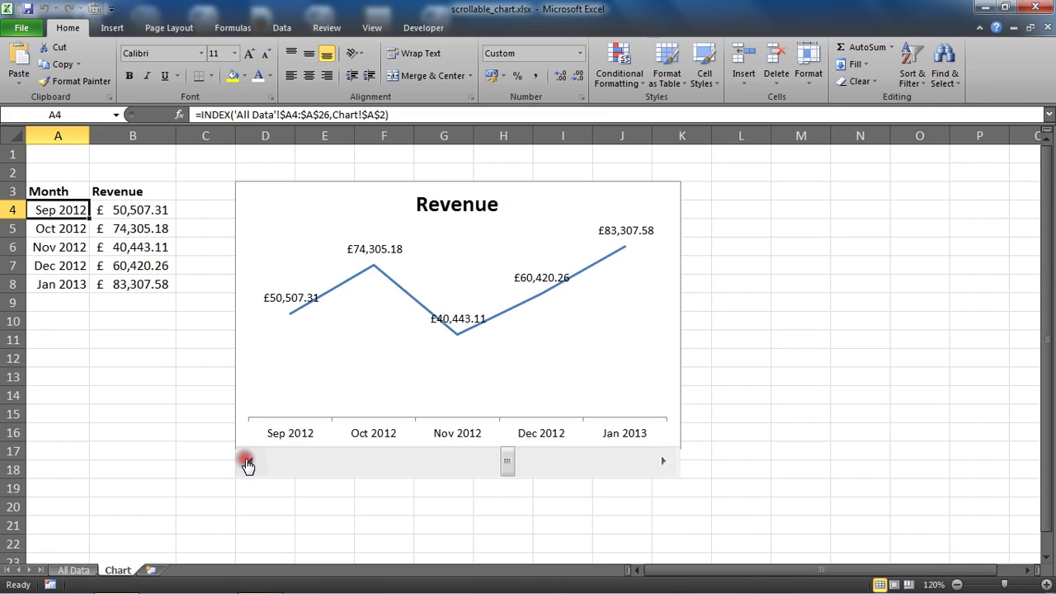
right_click(296, 470)
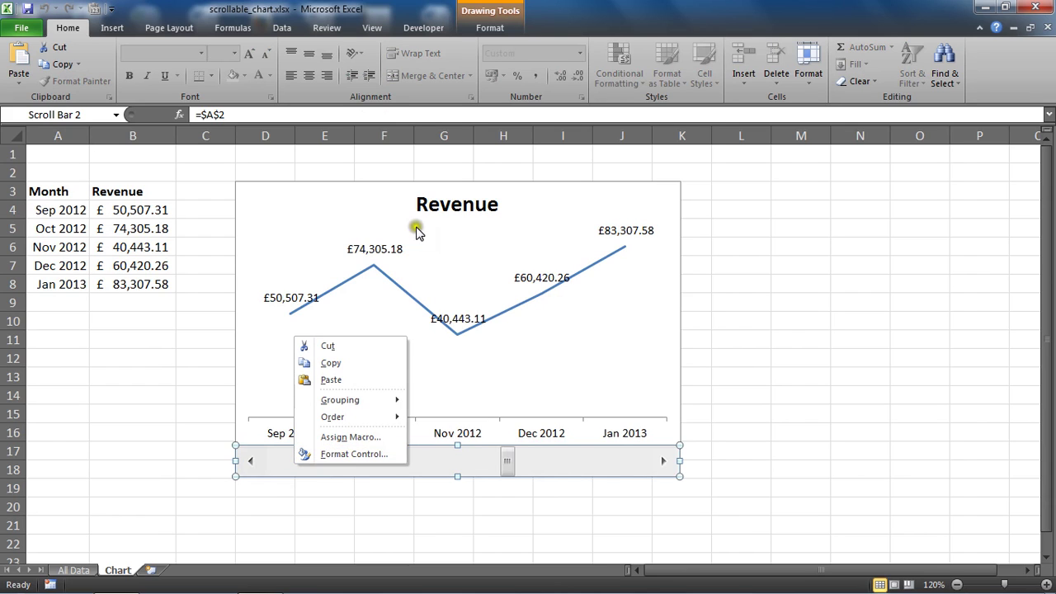
click(437, 29)
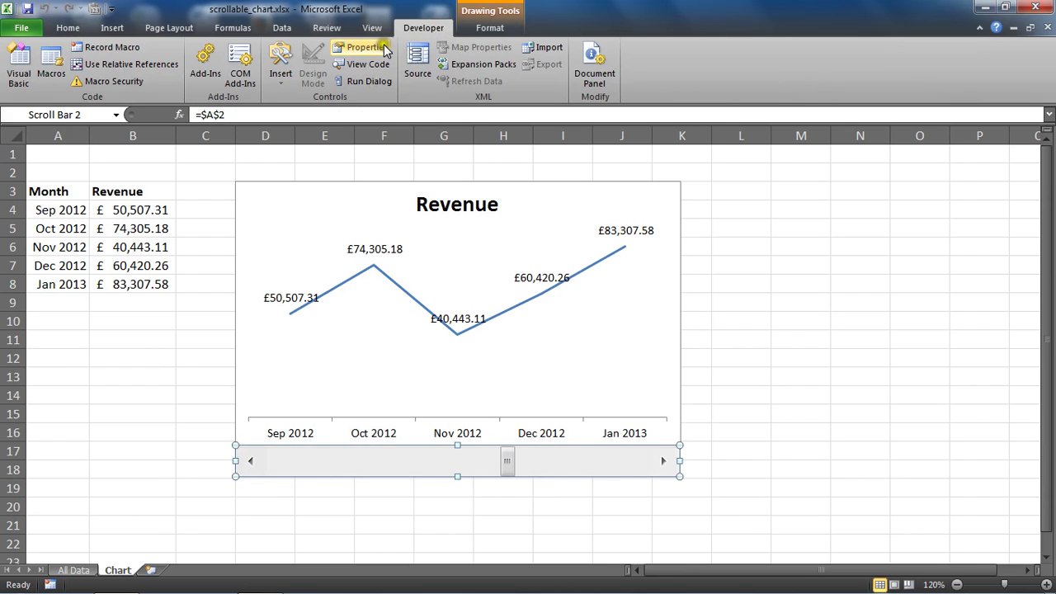
right_click(485, 471)
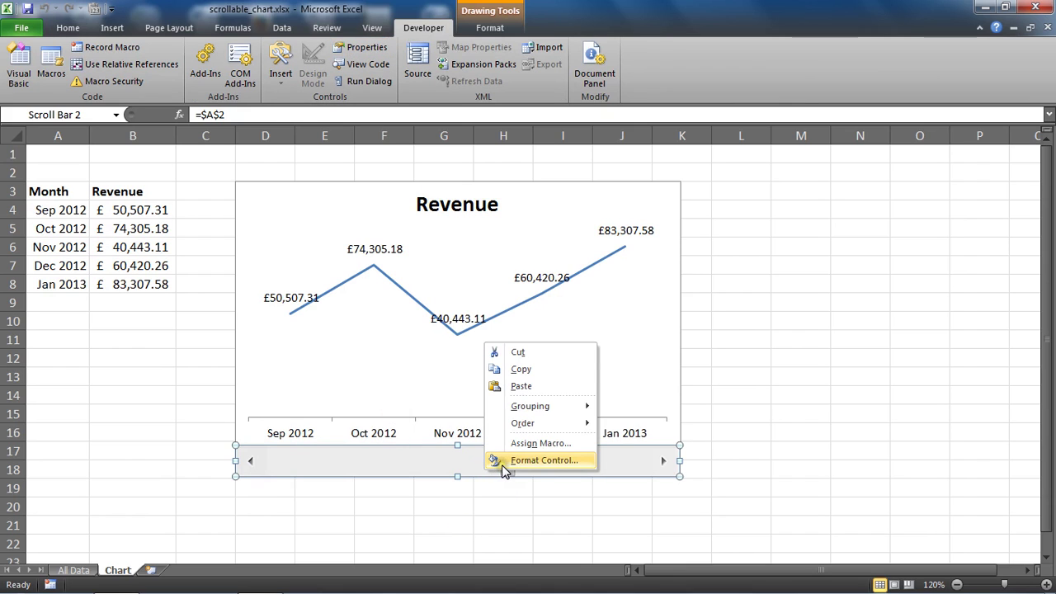
click(504, 467)
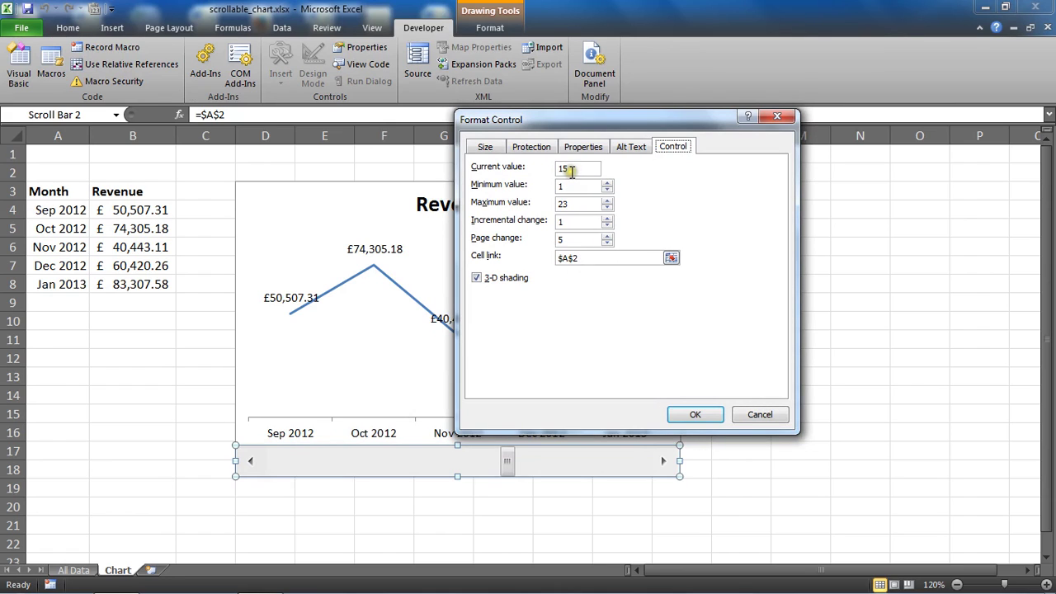
click(583, 259)
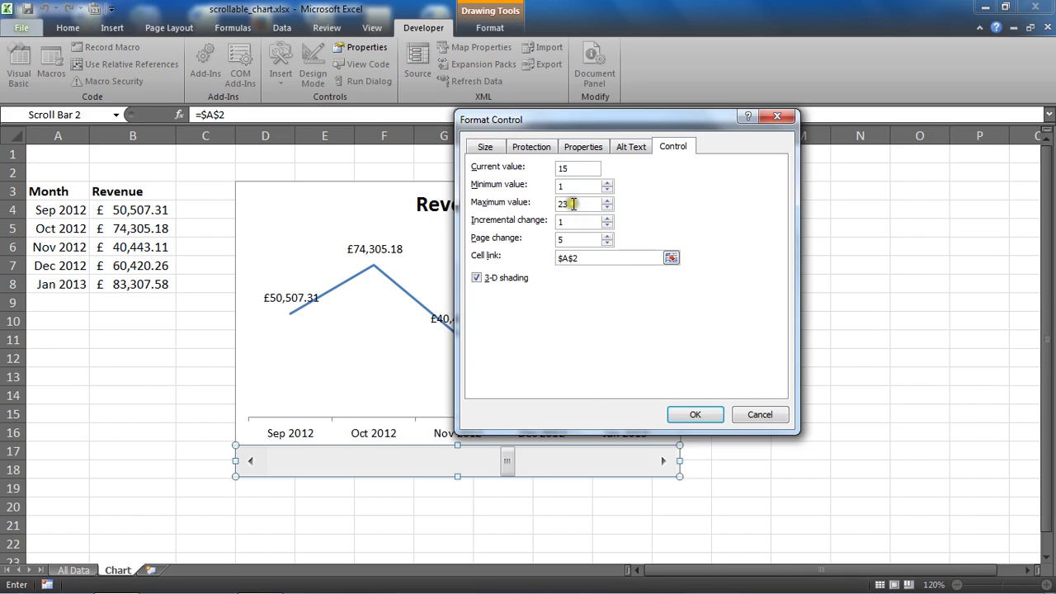
drag(582, 204, 540, 205)
click(675, 417)
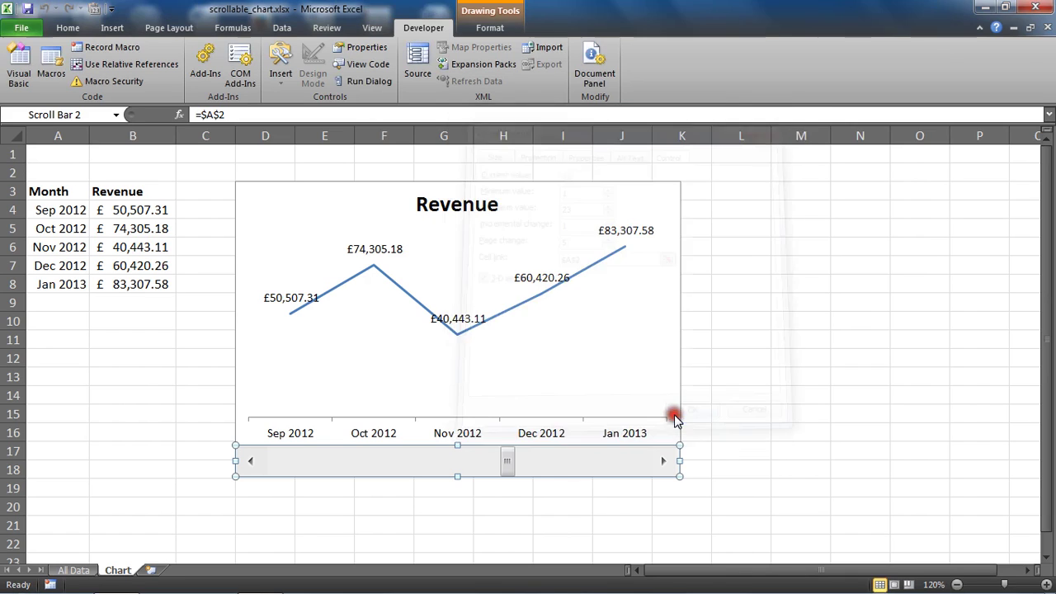
Step: Page back twice and step back one month to show Oct 2011–Feb 2012
click(457, 522)
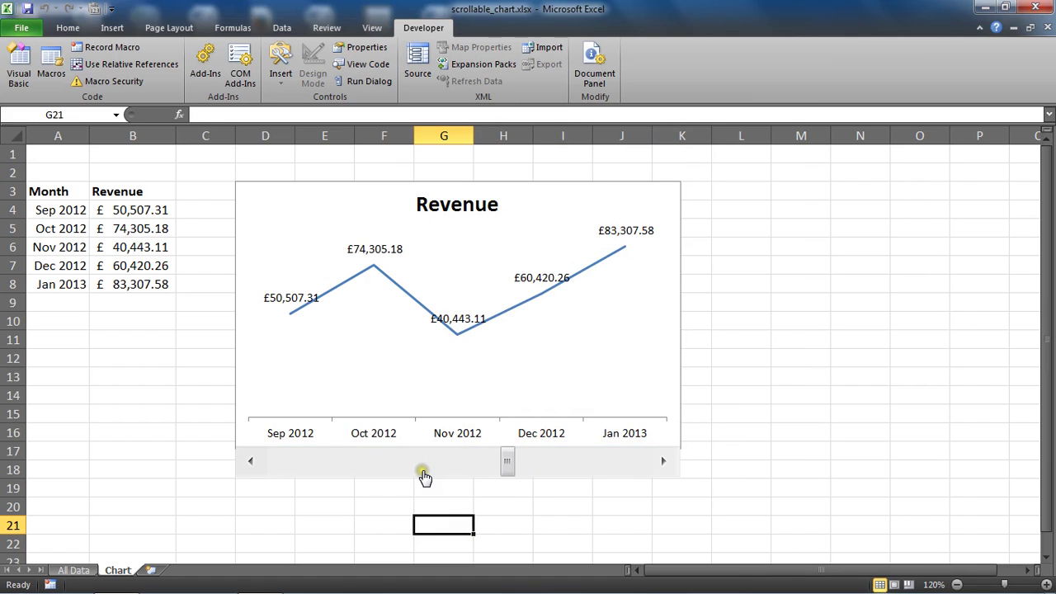
click(424, 468)
click(366, 462)
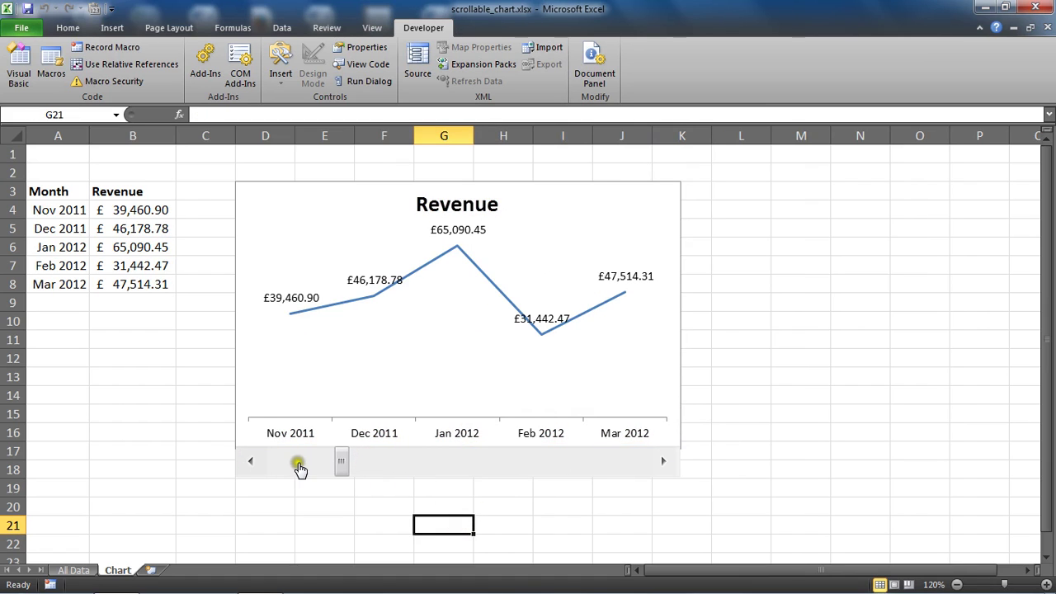
click(248, 463)
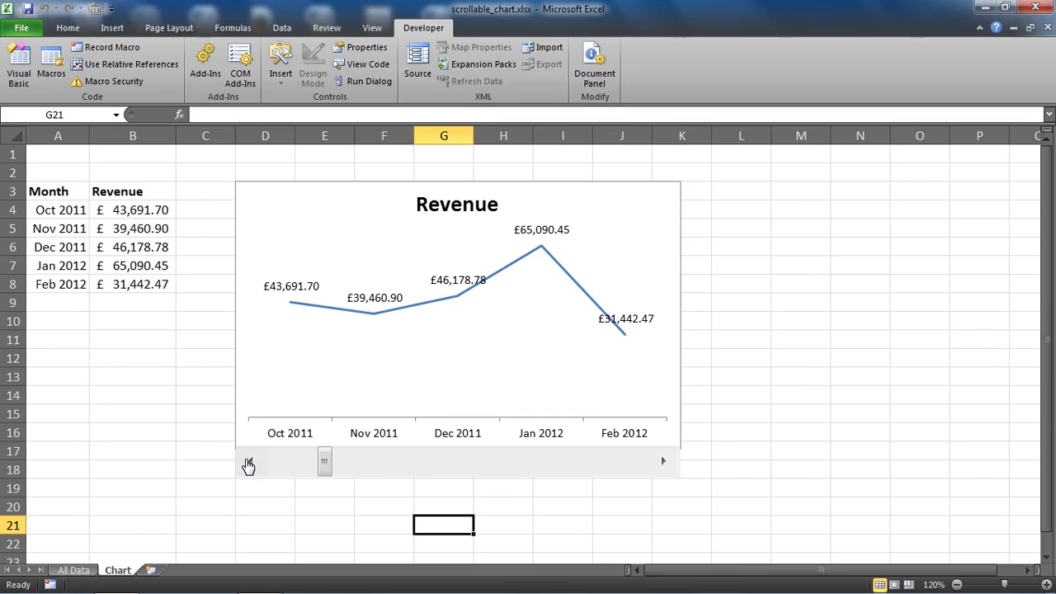